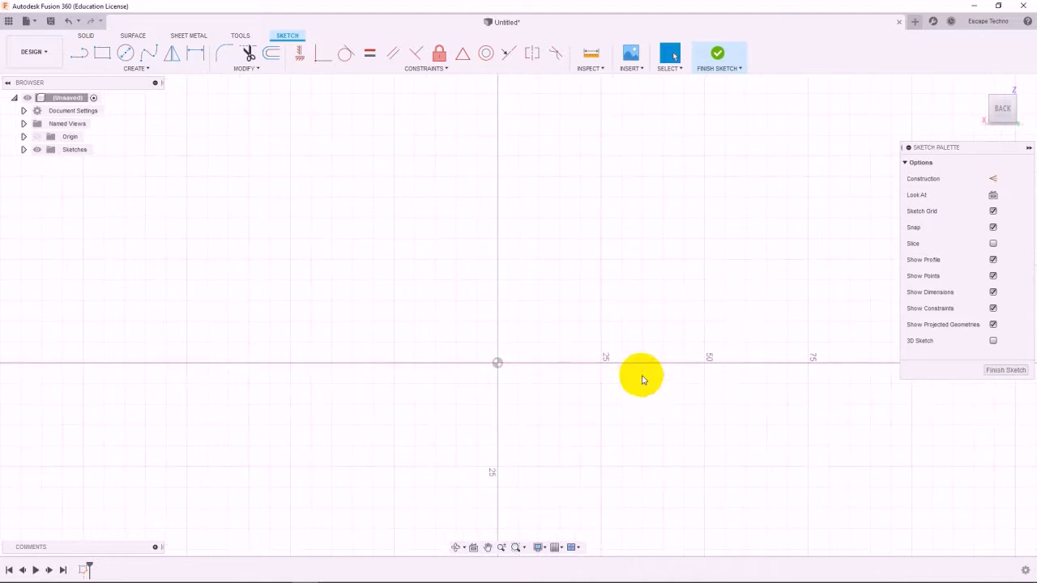
# Insert the SVG file esquisse.svg into the active sketch.
pyautogui.click(631, 59)
pyautogui.click(647, 136)
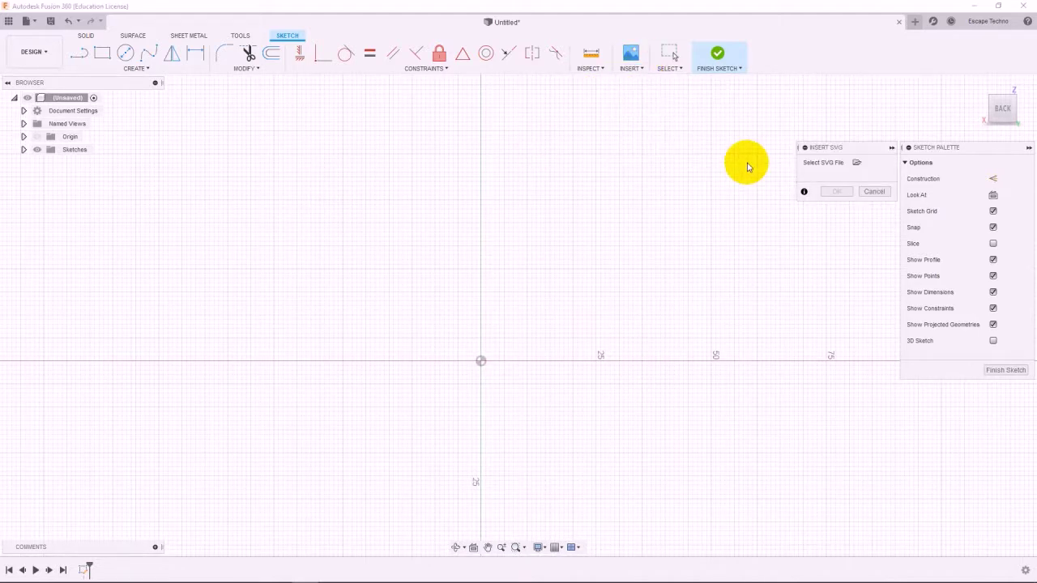
pyautogui.click(854, 165)
pyautogui.click(146, 88)
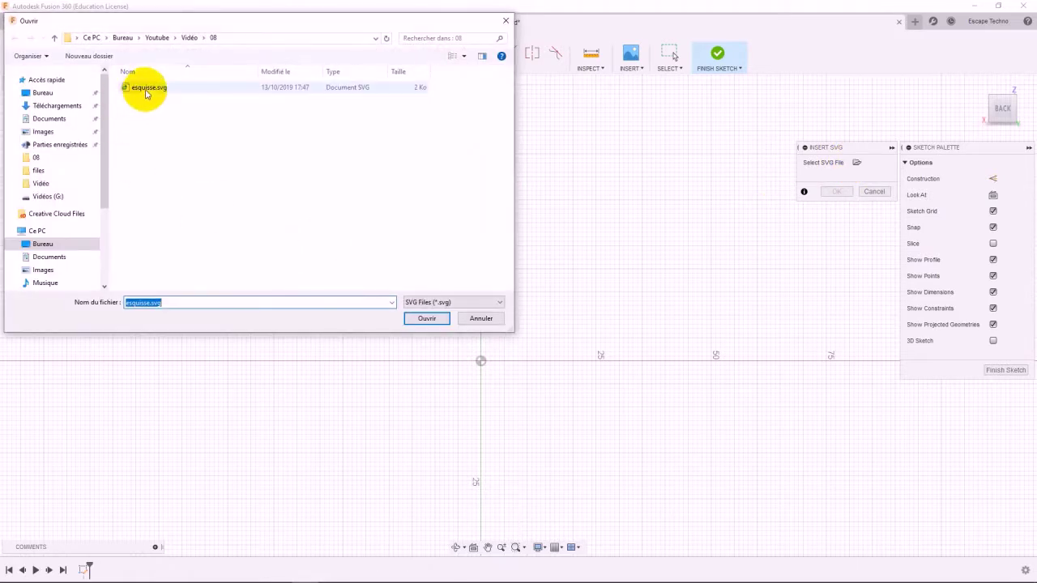
pyautogui.click(427, 319)
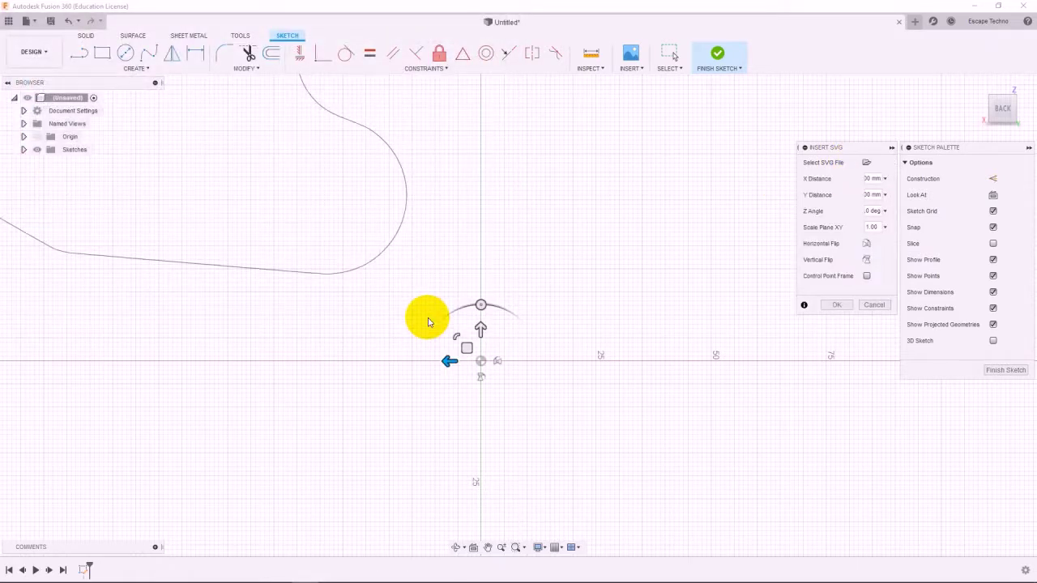
# Rotate the inserted SVG outline by half a turn and move it over the sketch origin.
pyautogui.scroll(-3, 463, 347)
pyautogui.moveTo(474, 299)
pyautogui.mouseDown()
pyautogui.moveTo(505, 394)
pyautogui.moveTo(478, 417)
pyautogui.mouseUp()
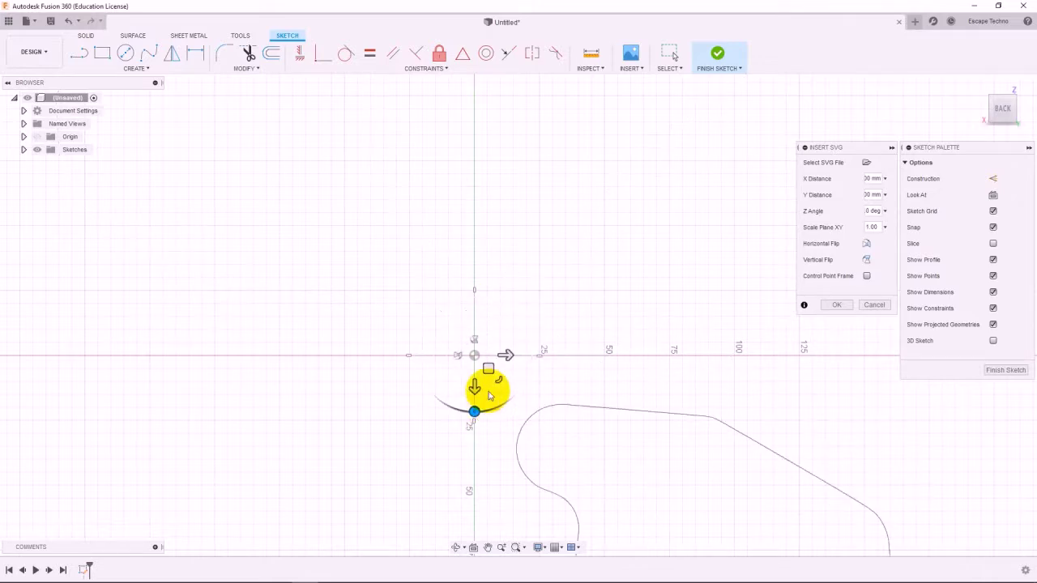
pyautogui.moveTo(488, 369)
pyautogui.mouseDown()
pyautogui.moveTo(394, 179)
pyautogui.moveTo(362, 166)
pyautogui.mouseUp()
# Scale the SVG outline to 0.27, place it just above the horizontal axis around the origin, and complete the insertion.
pyautogui.click(877, 228)
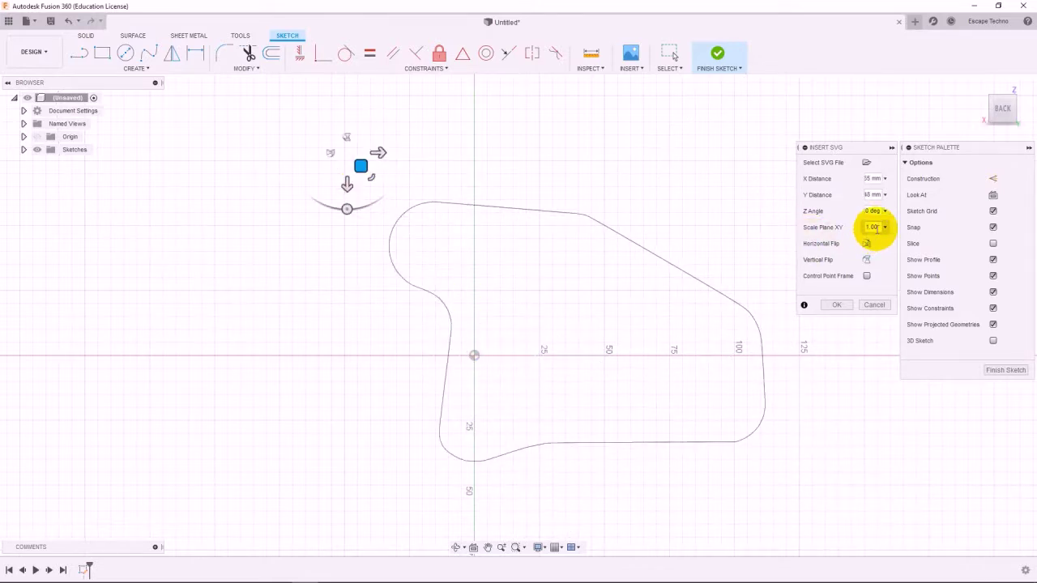
pyautogui.doubleClick(878, 227)
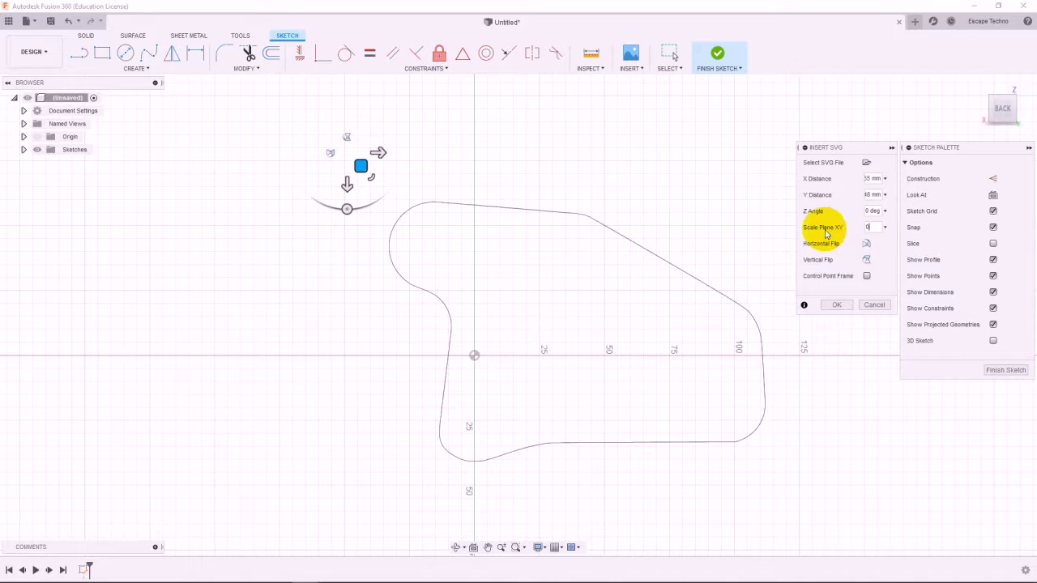
pyautogui.press('Return')
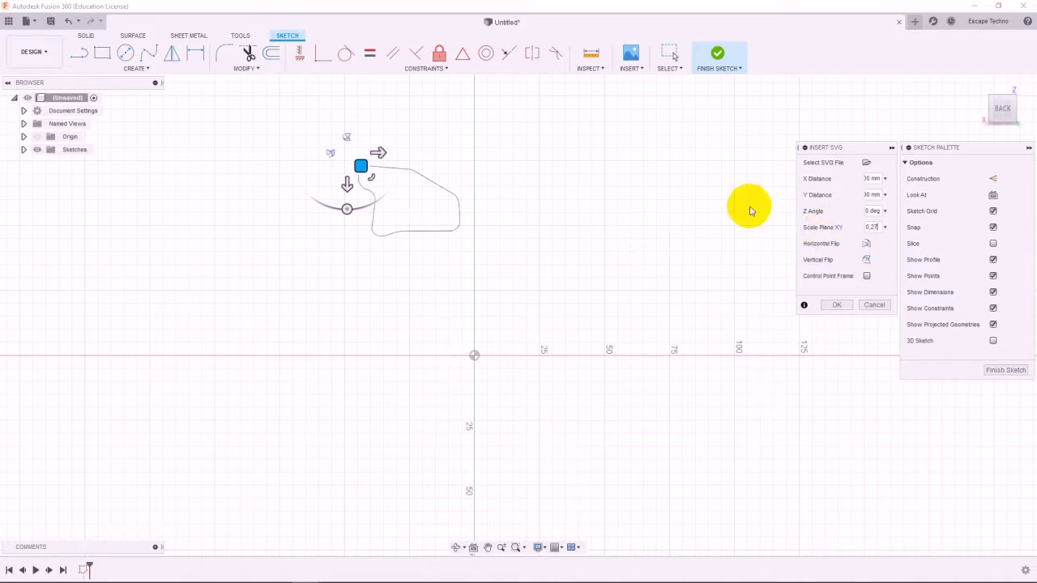
pyautogui.moveTo(363, 171); pyautogui.dragTo(432, 281)
pyautogui.scroll(6, 470, 335)
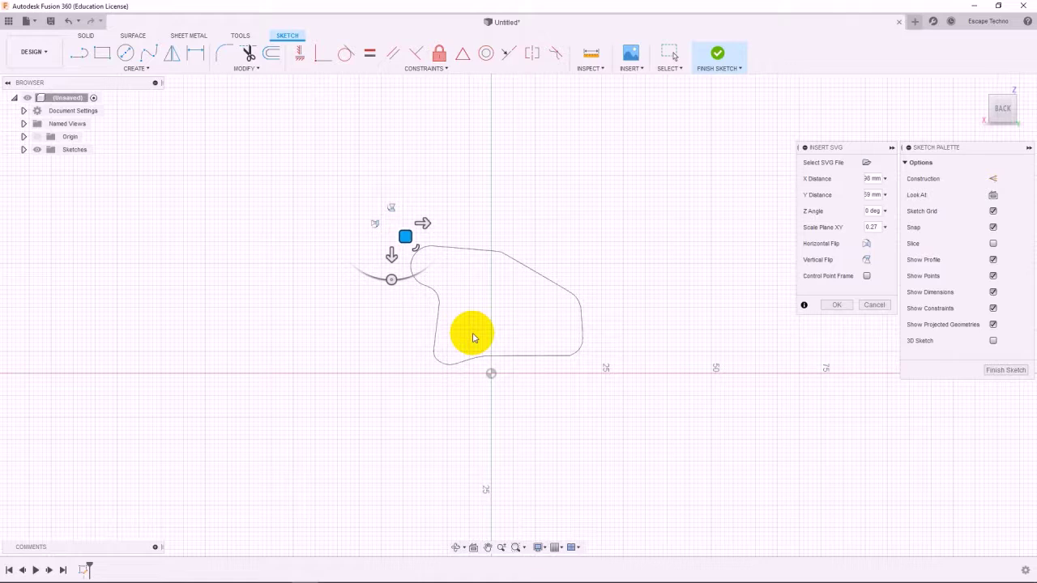
pyautogui.moveTo(346, 173); pyautogui.dragTo(339, 191)
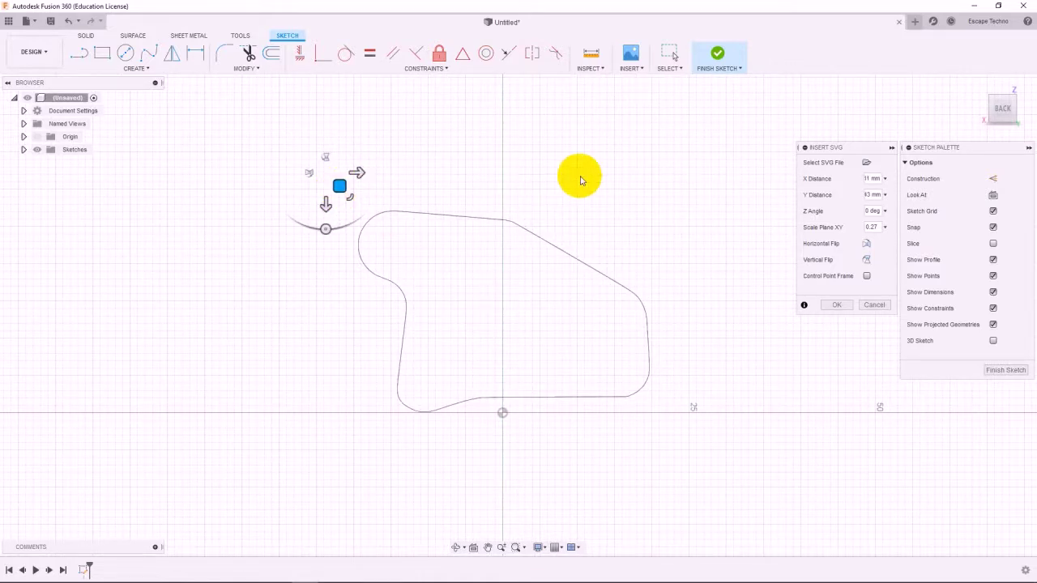
pyautogui.click(837, 304)
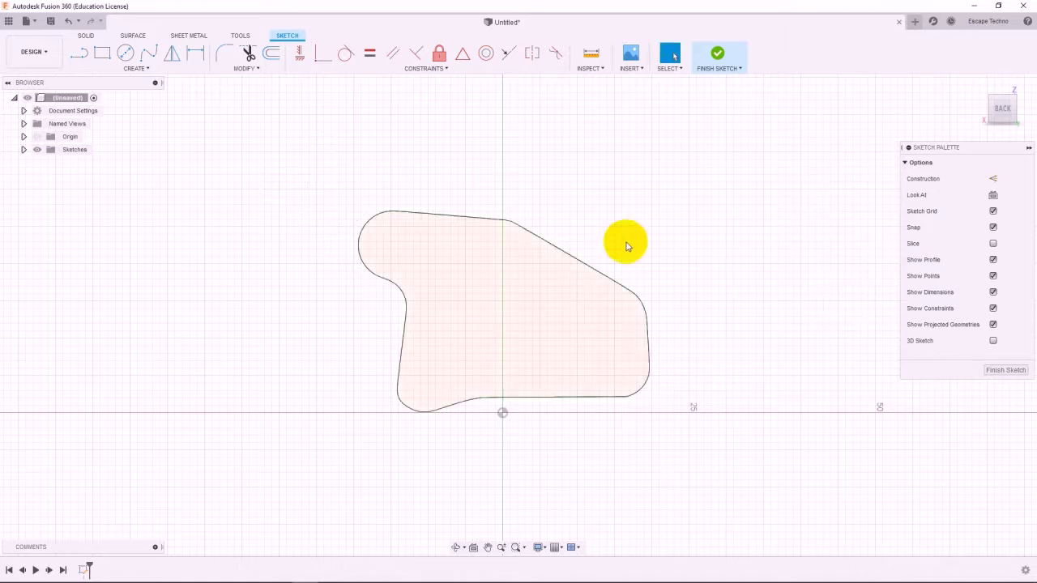
# Extrude the imported outline profile 2 mm as a new body.
pyautogui.click(436, 279)
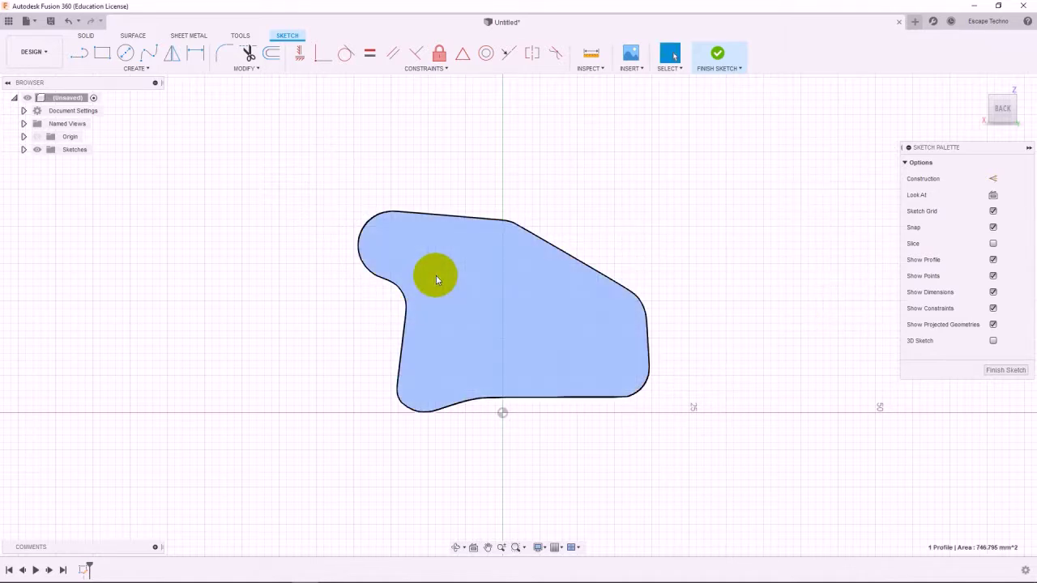
pyautogui.press('e')
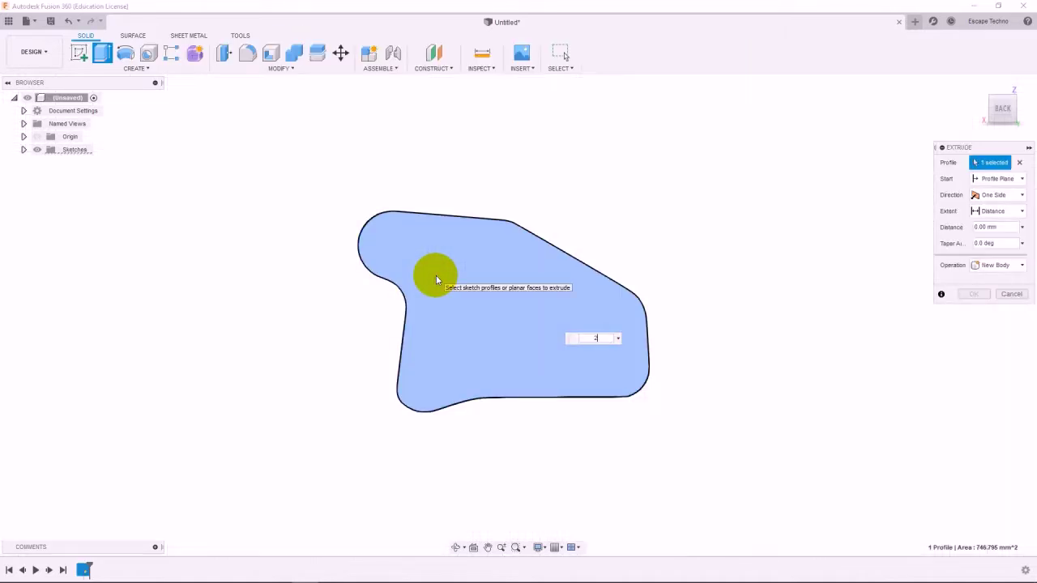
pyautogui.press('Return')
# Create a copy of Body1 moved 12.6 mm perpendicular to the plate's face.
pyautogui.keyDown('shift'); pyautogui.moveTo(583, 359); pyautogui.dragTo(734, 299, button='middle'); pyautogui.keyUp('shift')
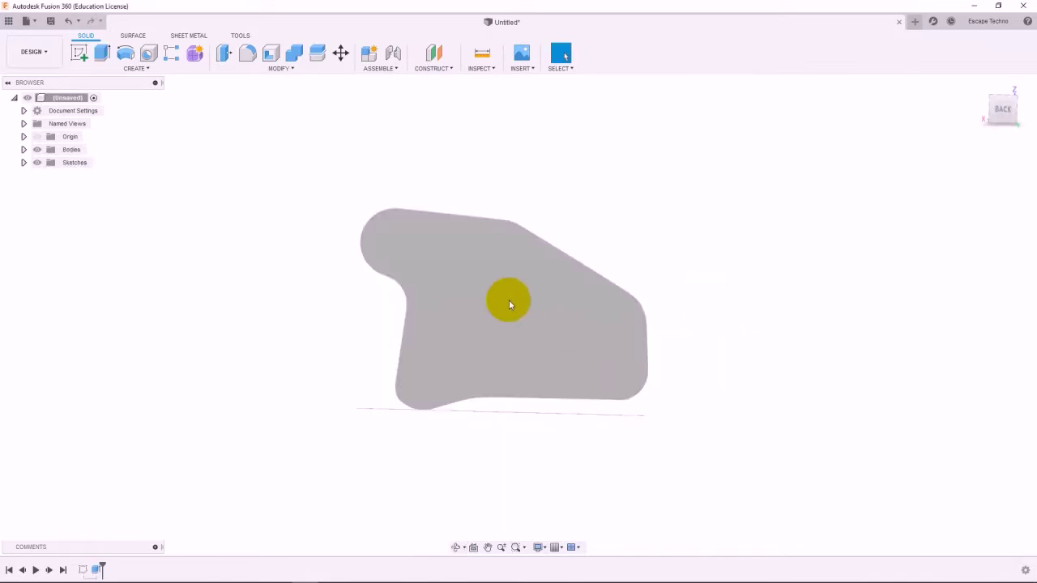
pyautogui.click(23, 149)
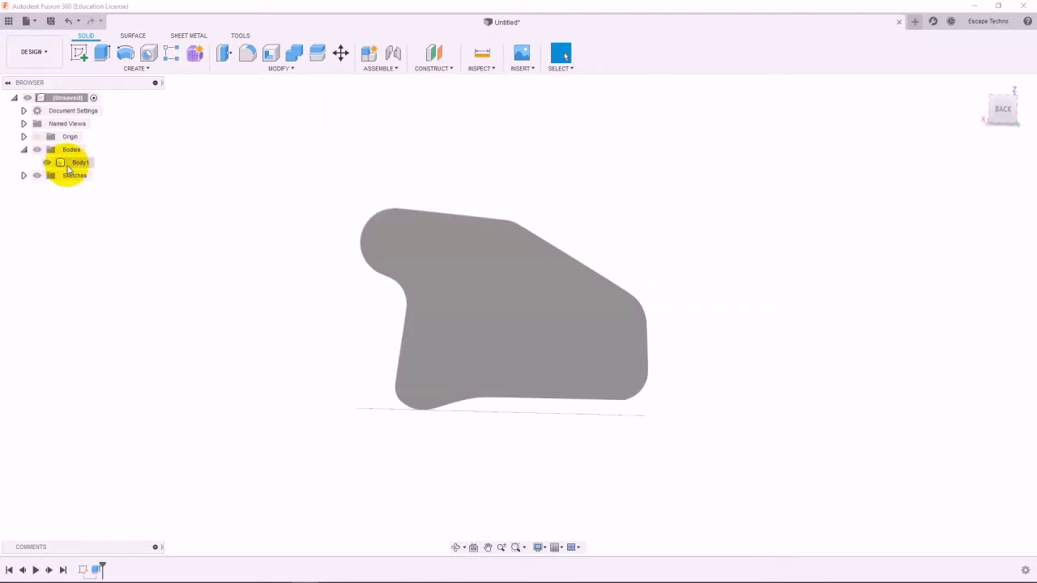
pyautogui.click(79, 162)
pyautogui.rightClick(81, 162)
pyautogui.press('Escape')
pyautogui.press('m')
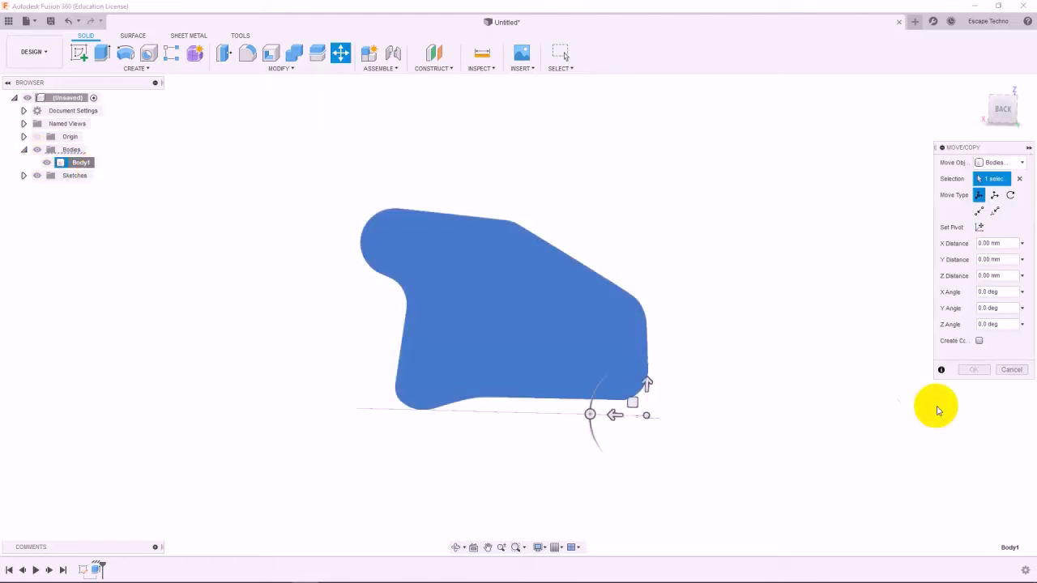
pyautogui.click(979, 341)
pyautogui.keyDown('shift'); pyautogui.moveTo(804, 419); pyautogui.dragTo(689, 426, button='middle'); pyautogui.keyUp('shift')
pyautogui.moveTo(613, 433); pyautogui.dragTo(559, 429)
pyautogui.write('12.6')
pyautogui.press('Return')
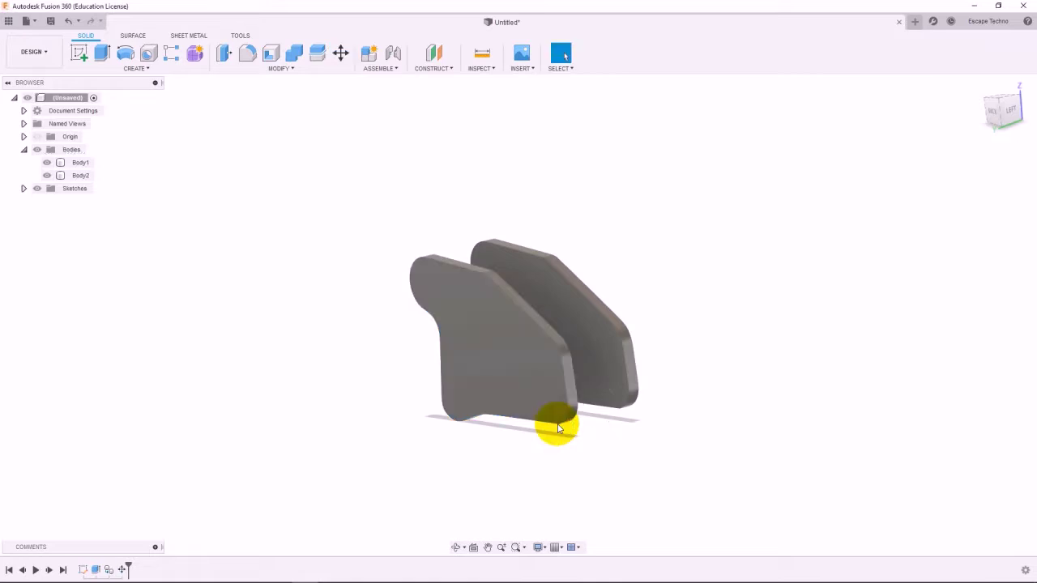
# Hide Body2 and start a new sketch on the inner face of Body1.
pyautogui.keyDown('shift'); pyautogui.moveTo(723, 357); pyautogui.dragTo(667, 340, button='middle'); pyautogui.keyUp('shift')
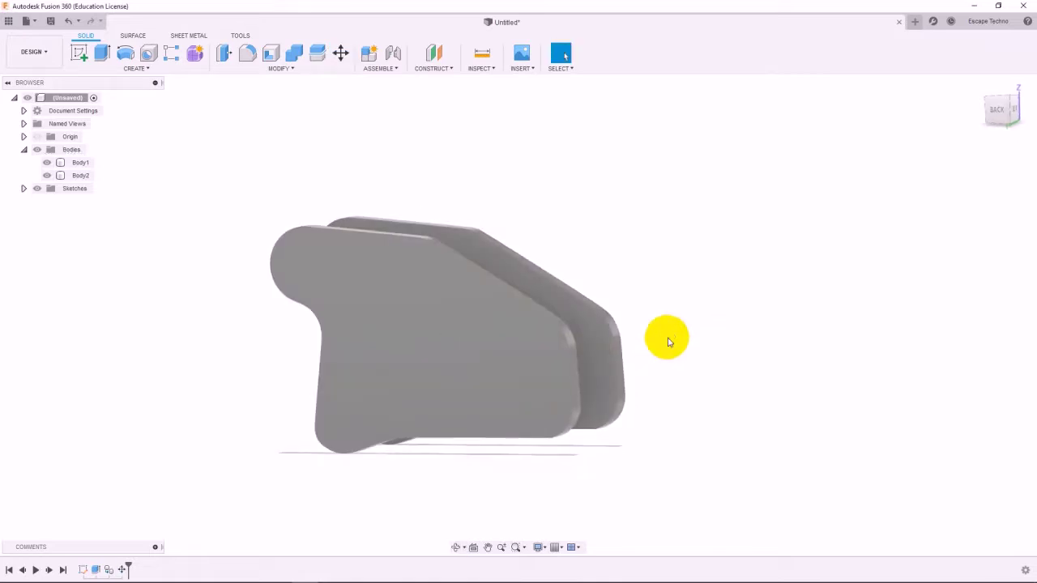
pyautogui.click(48, 176)
pyautogui.click(47, 176)
pyautogui.click(507, 298)
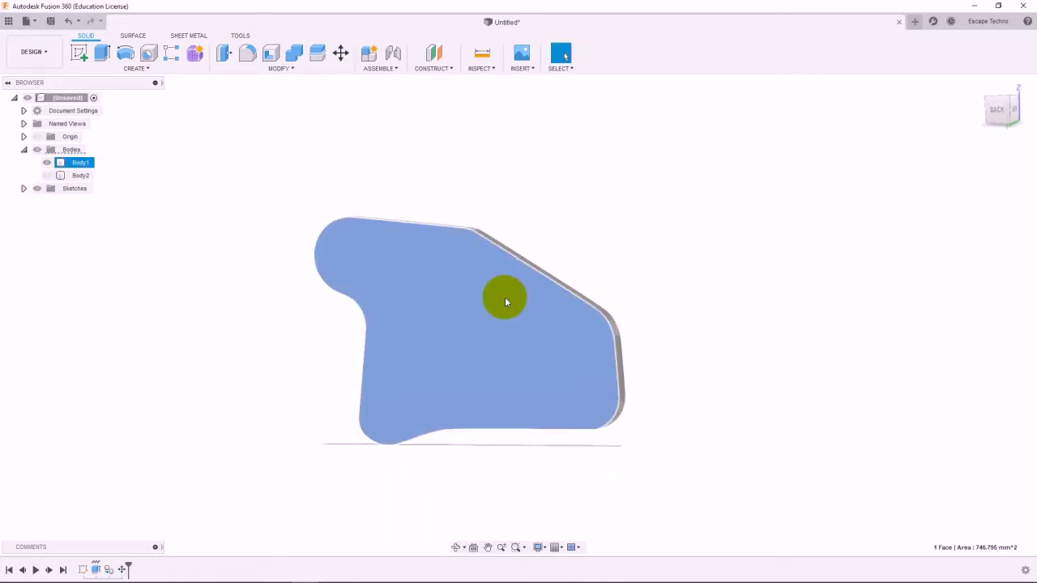
pyautogui.click(78, 53)
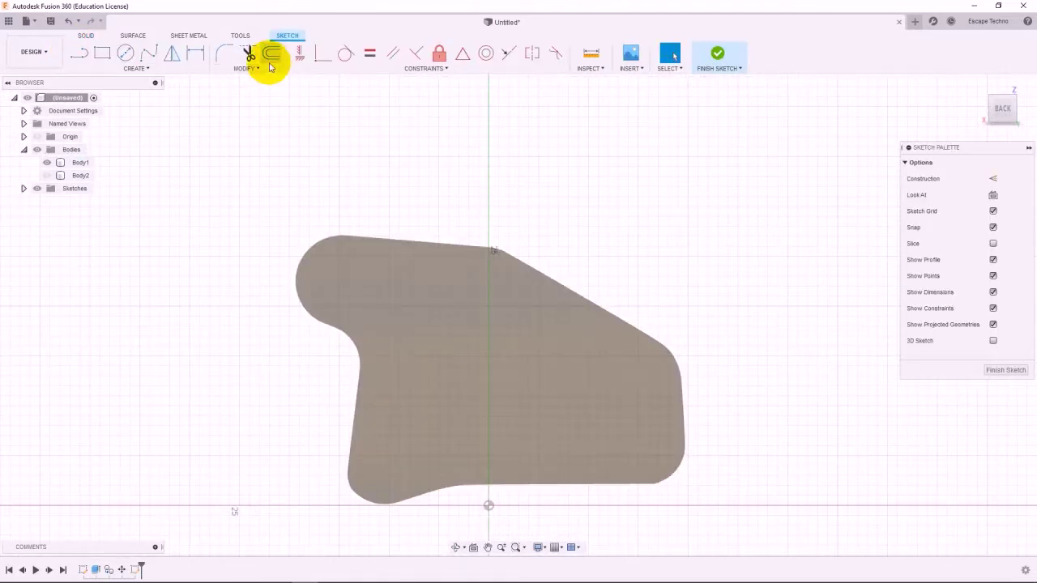
# Offset the plate's full outline 2 mm inward using an offset value of -2.
pyautogui.click(271, 54)
pyautogui.click(429, 247)
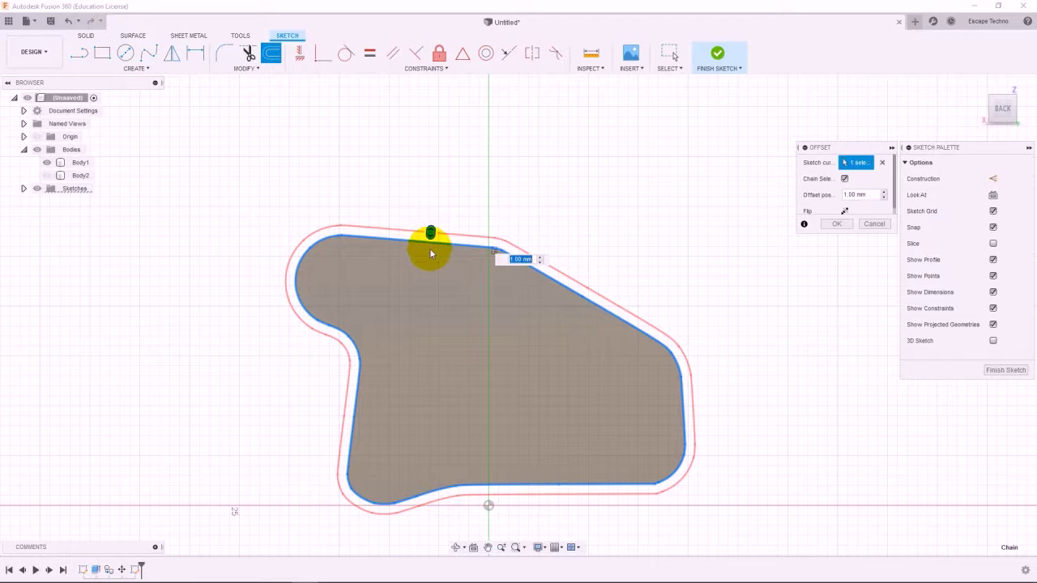
pyautogui.write('-2')
pyautogui.press('Return')
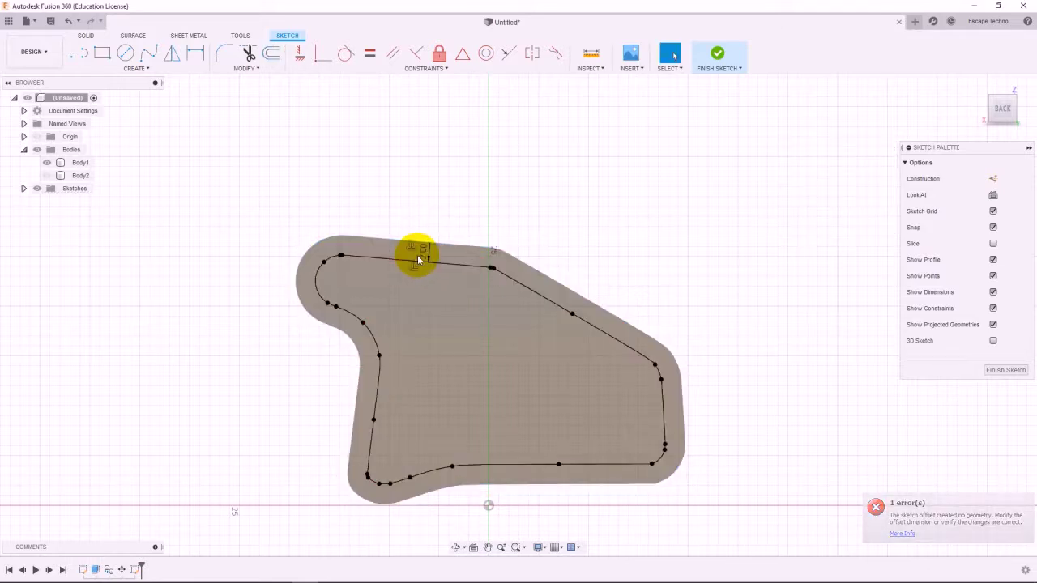
# Draw a three-point arc following the plate's rounded upper nose so that it closes into a circle.
pyautogui.click(134, 68)
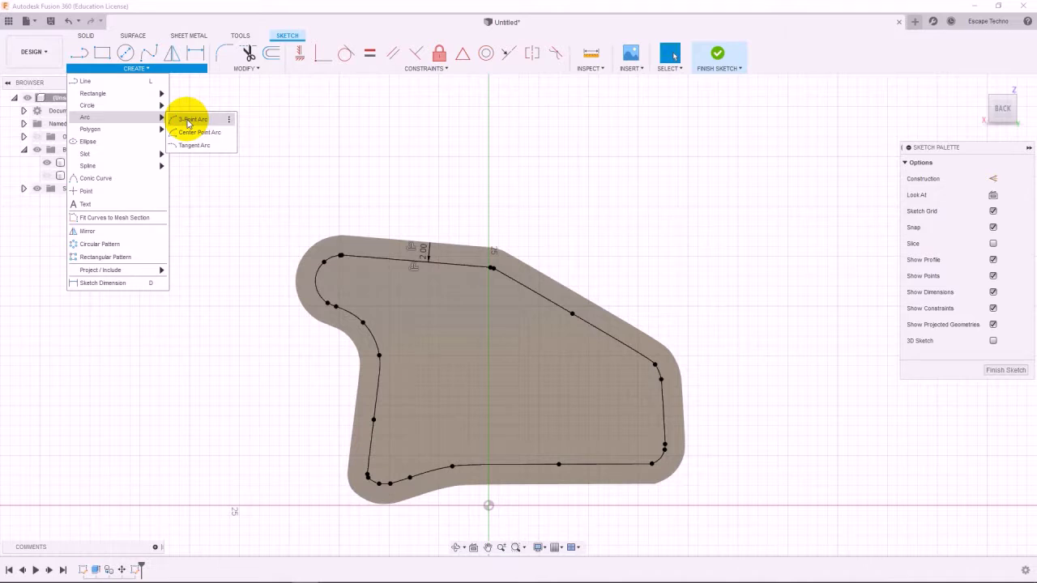
pyautogui.click(189, 121)
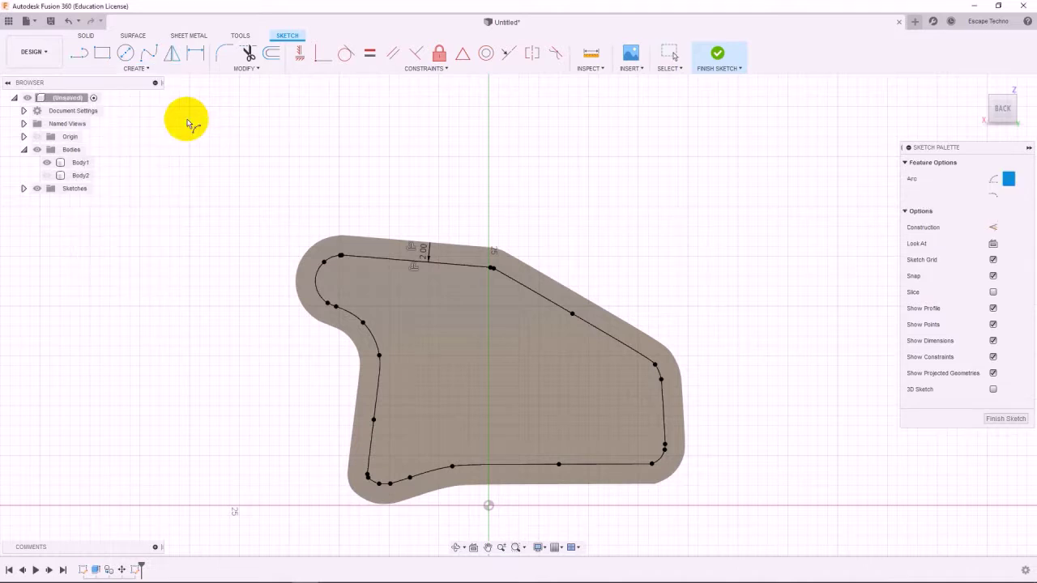
pyautogui.click(309, 251)
pyautogui.click(317, 304)
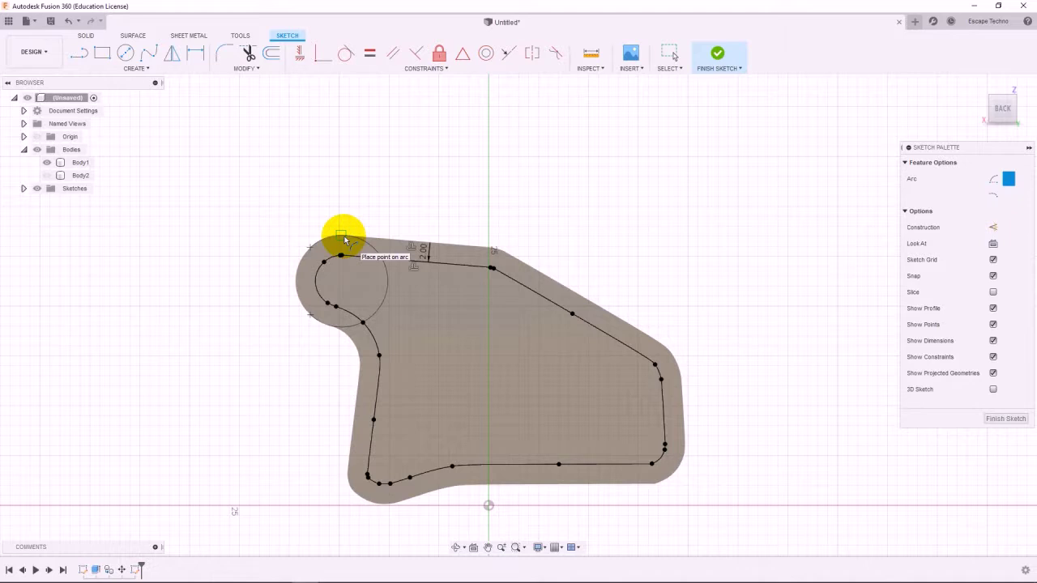
pyautogui.click(344, 240)
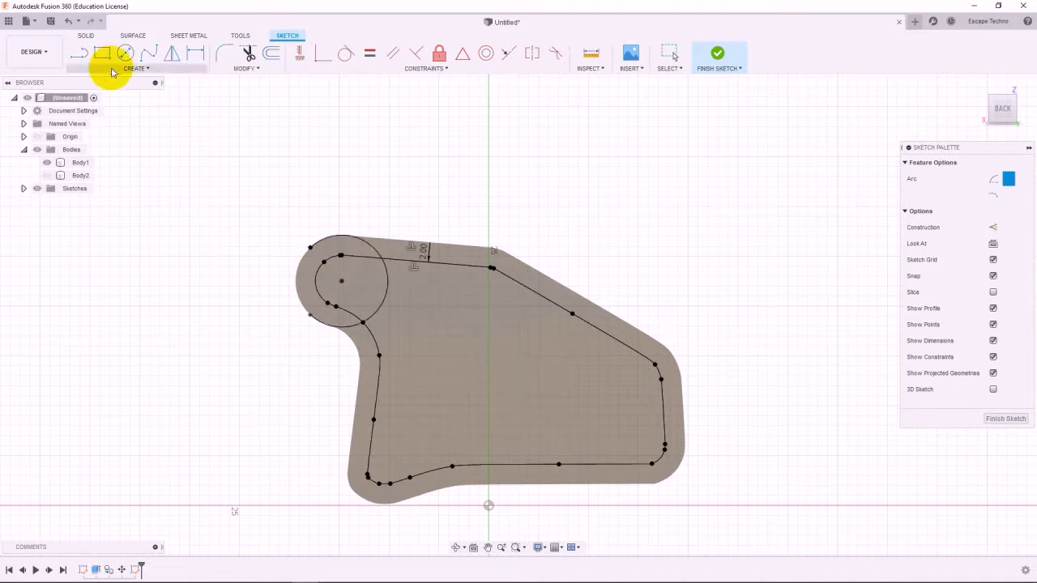
# Draw a horizontal line about 2 mm long from the offset outline's lower corner beside the straight side to the plate's outer edge.
pyautogui.click(84, 59)
pyautogui.scroll(3, 660, 449)
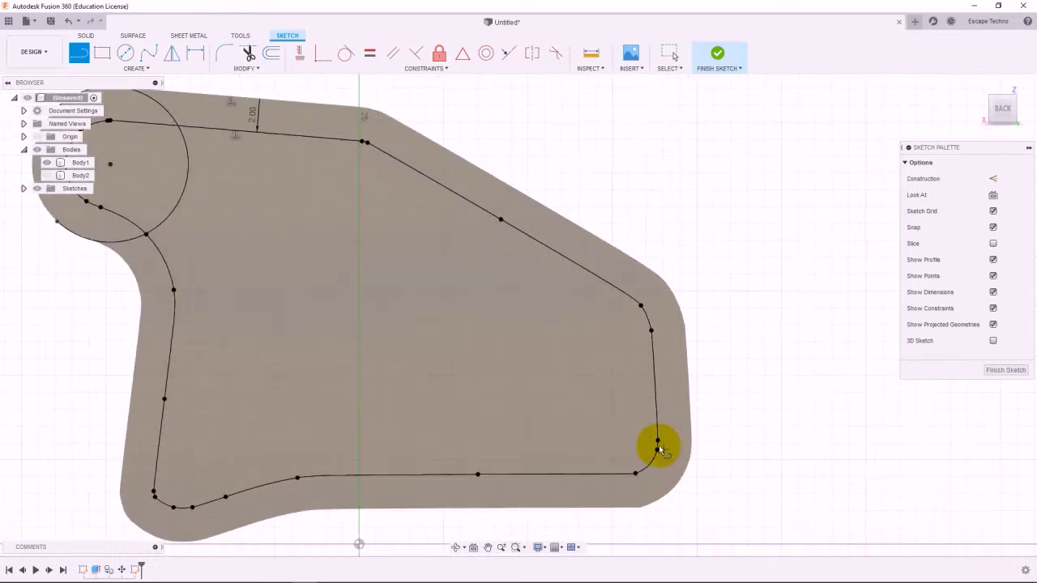
pyautogui.click(658, 442)
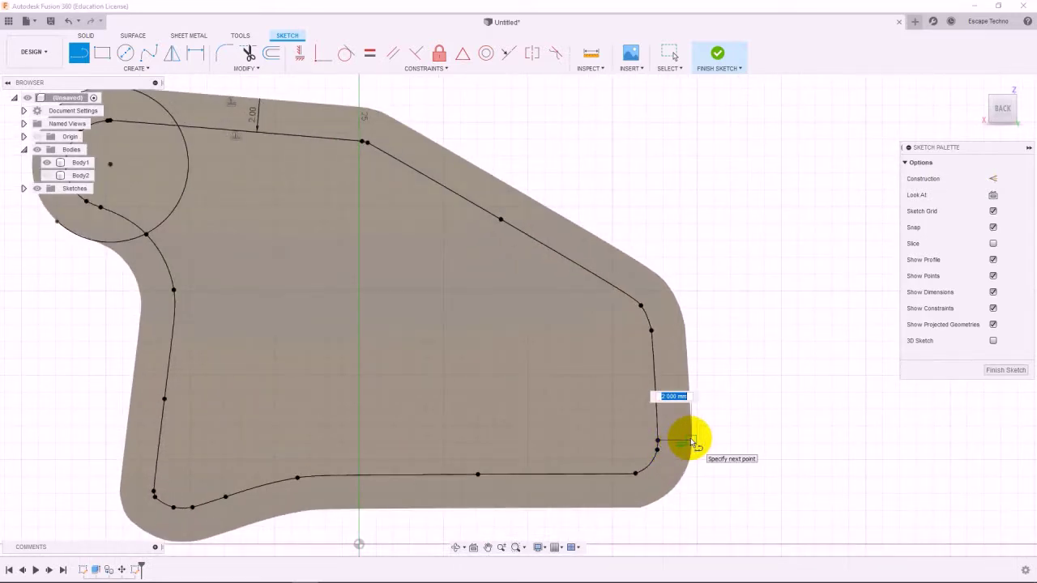
pyautogui.click(690, 441)
pyautogui.scroll(-2, 724, 475)
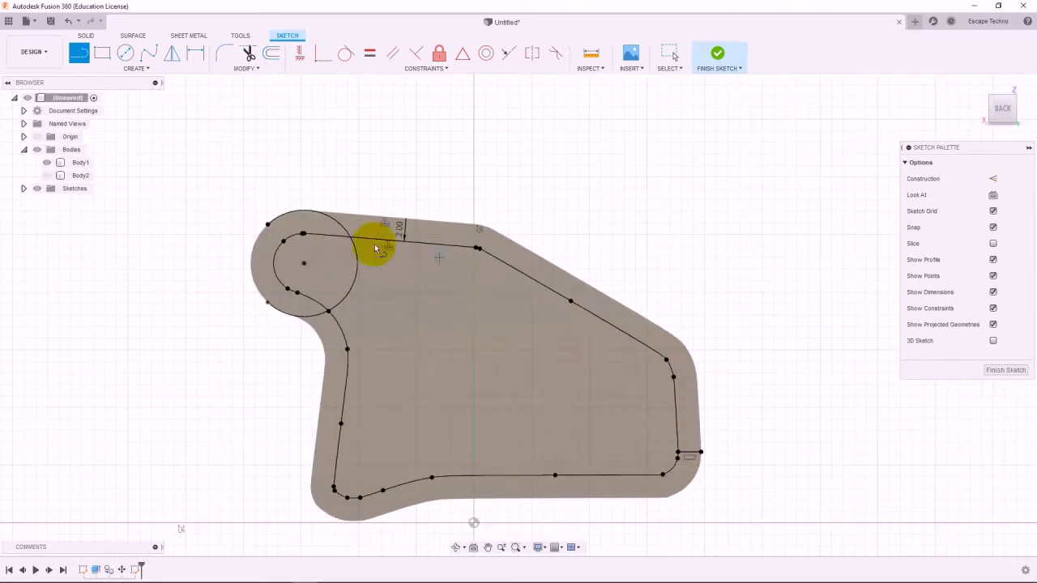
pyautogui.press('Escape')
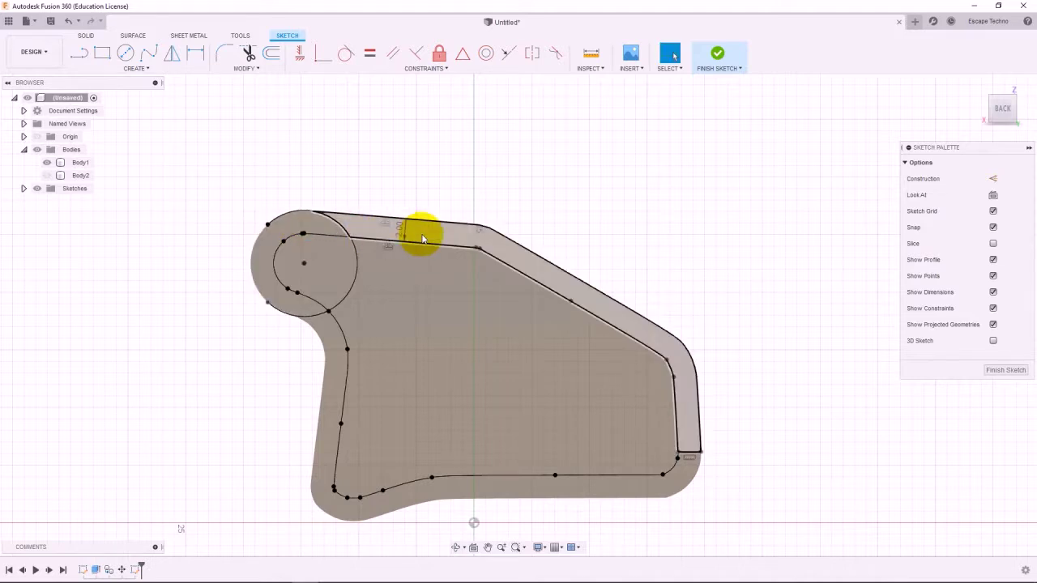
# Extrude the circular nose and the border strip along the upper and sloped edges 10.6 mm.
pyautogui.click(308, 232)
pyautogui.keyDown('shift'); pyautogui.click(322, 266); pyautogui.keyUp('shift')
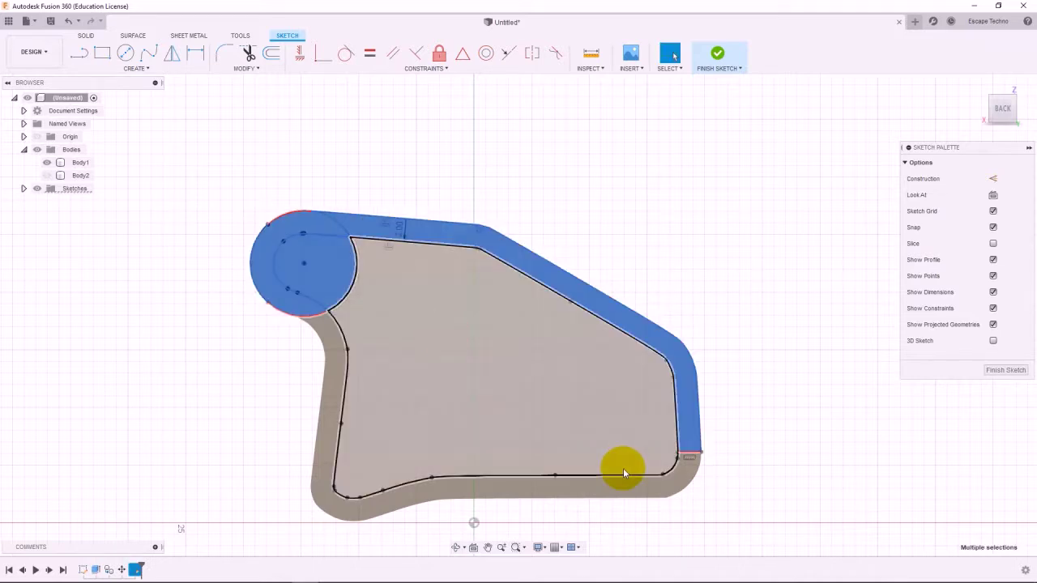
pyautogui.press('e')
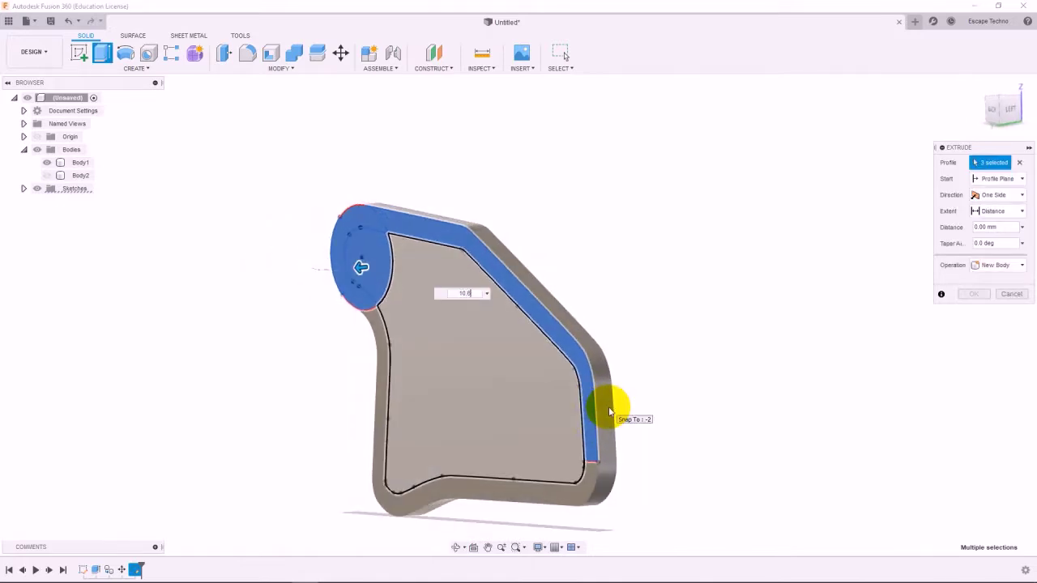
pyautogui.moveTo(609, 412); pyautogui.dragTo(611, 410)
pyautogui.press('Return')
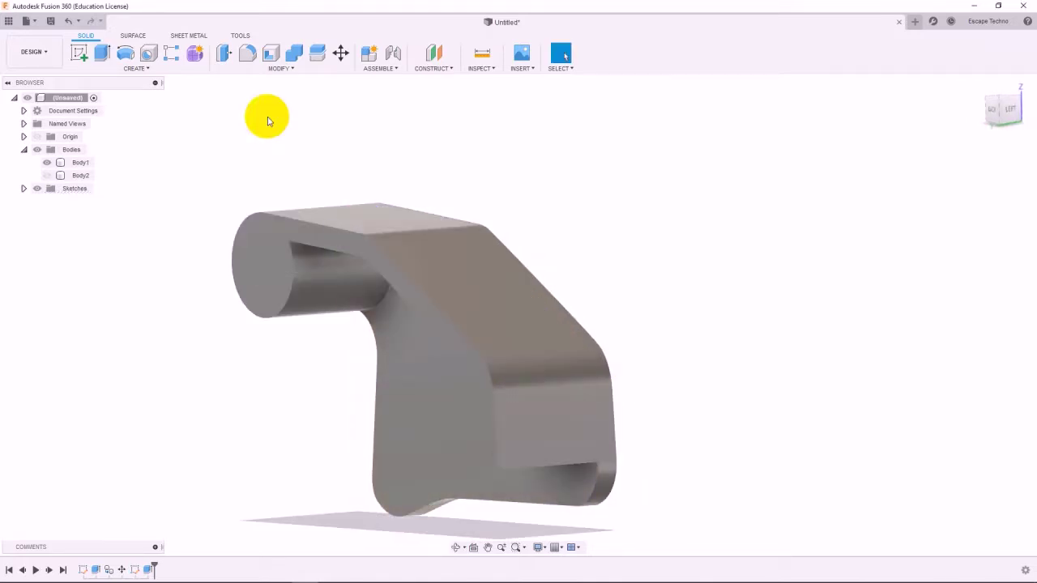
# Show Body2 again and inspect the cavity between the two side plates from underneath.
pyautogui.click(47, 176)
pyautogui.keyDown('shift'); pyautogui.moveTo(707, 278); pyautogui.dragTo(823, 224, button='middle'); pyautogui.keyUp('shift')
pyautogui.scroll(5, 583, 445)
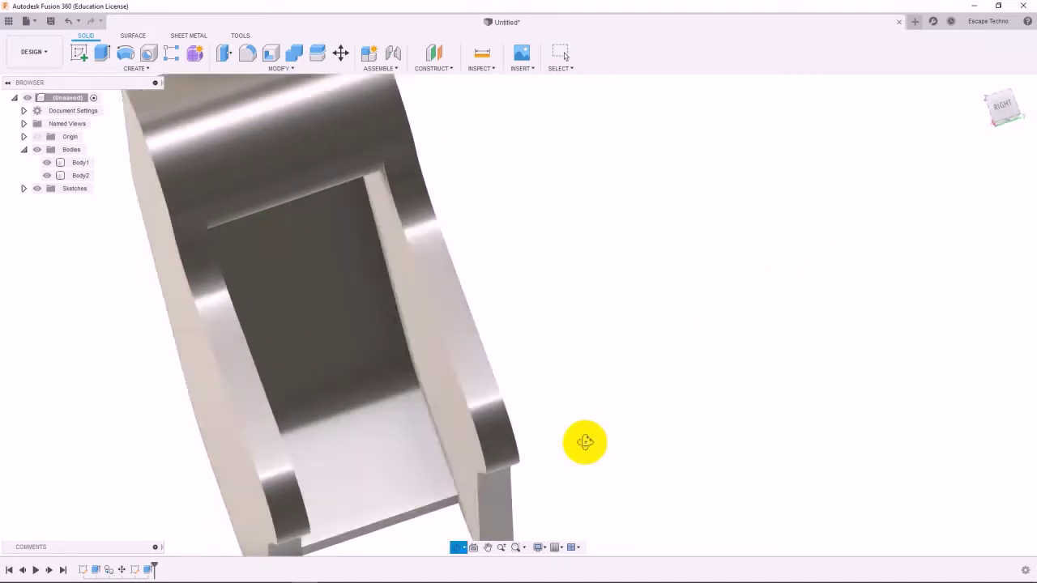
pyautogui.keyDown('shift'); pyautogui.moveTo(585, 441); pyautogui.dragTo(551, 440, button='middle'); pyautogui.keyUp('shift')
pyautogui.scroll(-5, 551, 440)
# Hide Body2 to expose the inner face of the remaining side plate.
pyautogui.click(384, 472)
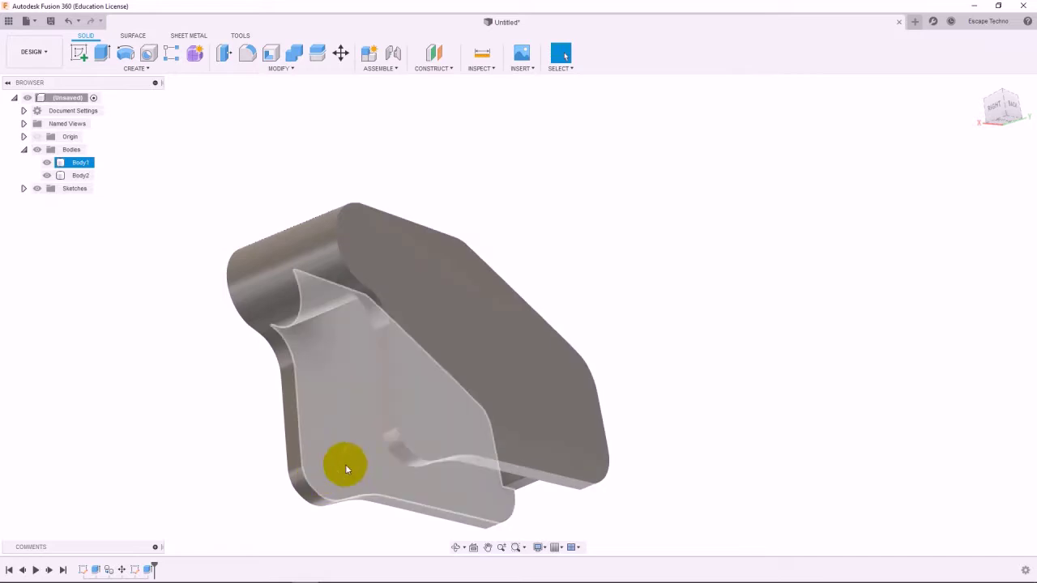
pyautogui.click(345, 464)
pyautogui.click(328, 462)
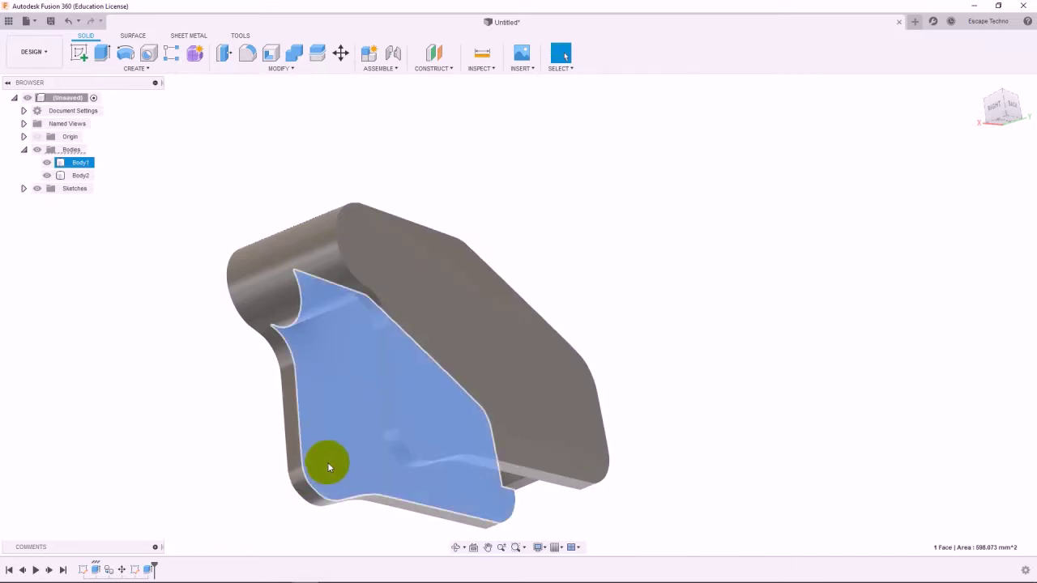
pyautogui.click(47, 176)
pyautogui.click(80, 53)
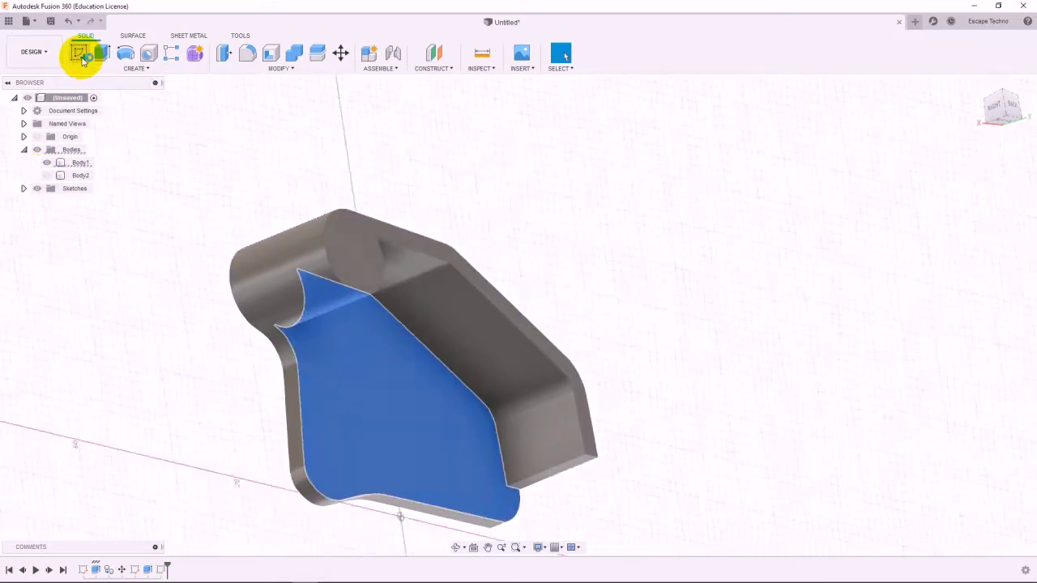
pyautogui.scroll(5, 586, 498)
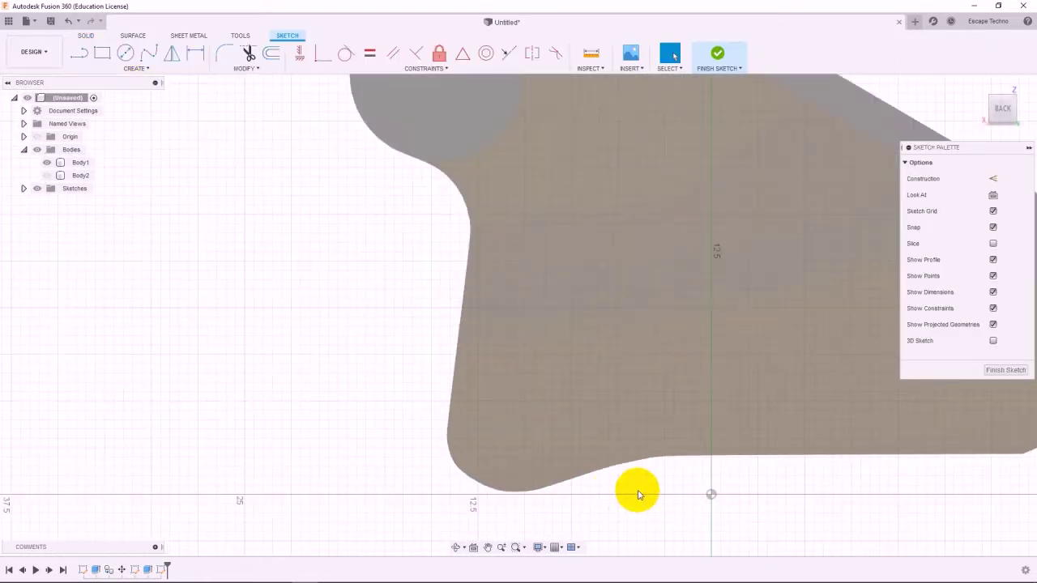
pyautogui.scroll(3, 510, 441)
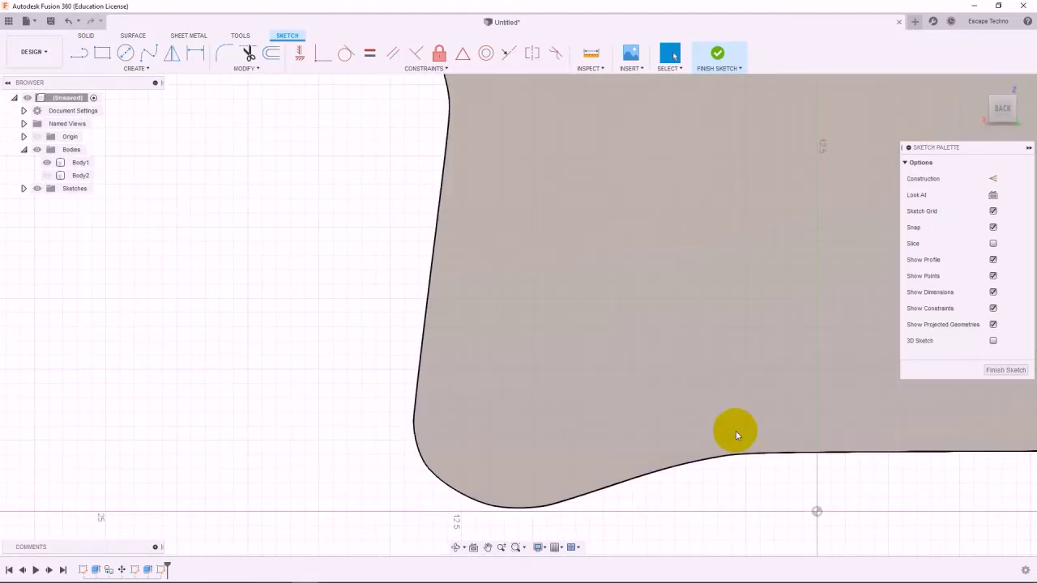
pyautogui.scroll(-2, 426, 389)
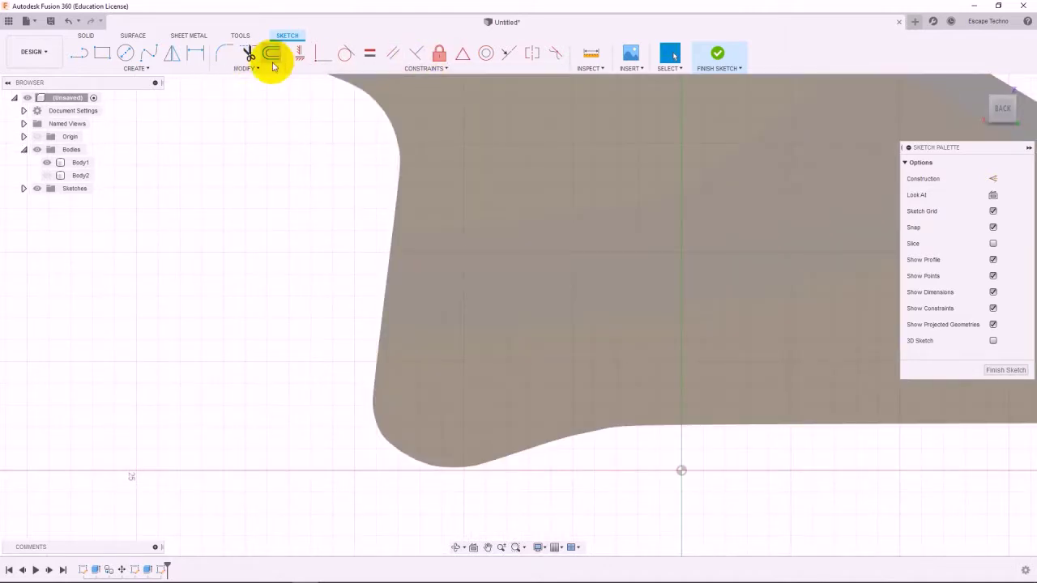
pyautogui.click(273, 59)
pyautogui.press('Escape')
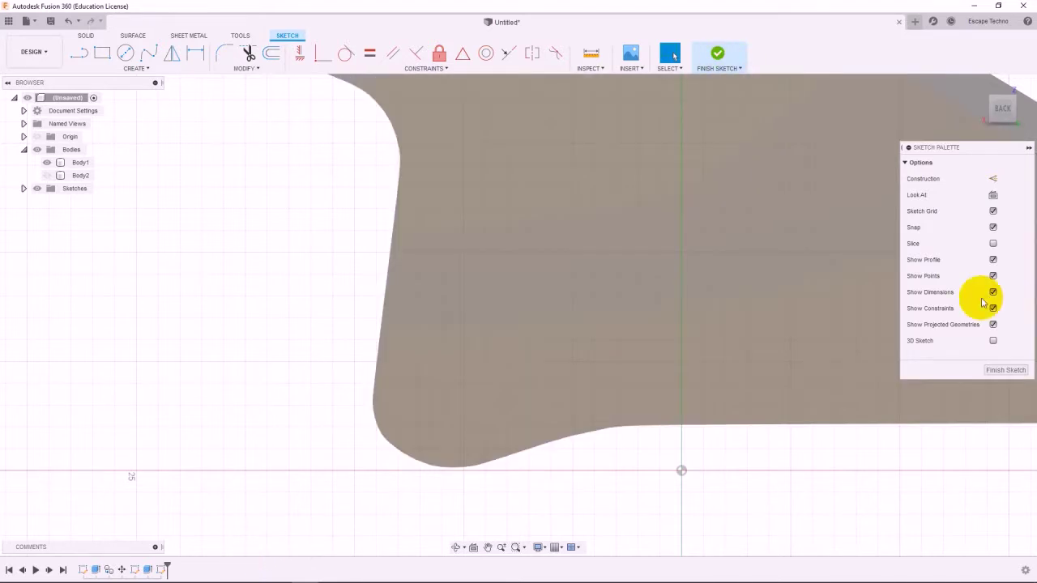
pyautogui.click(1003, 369)
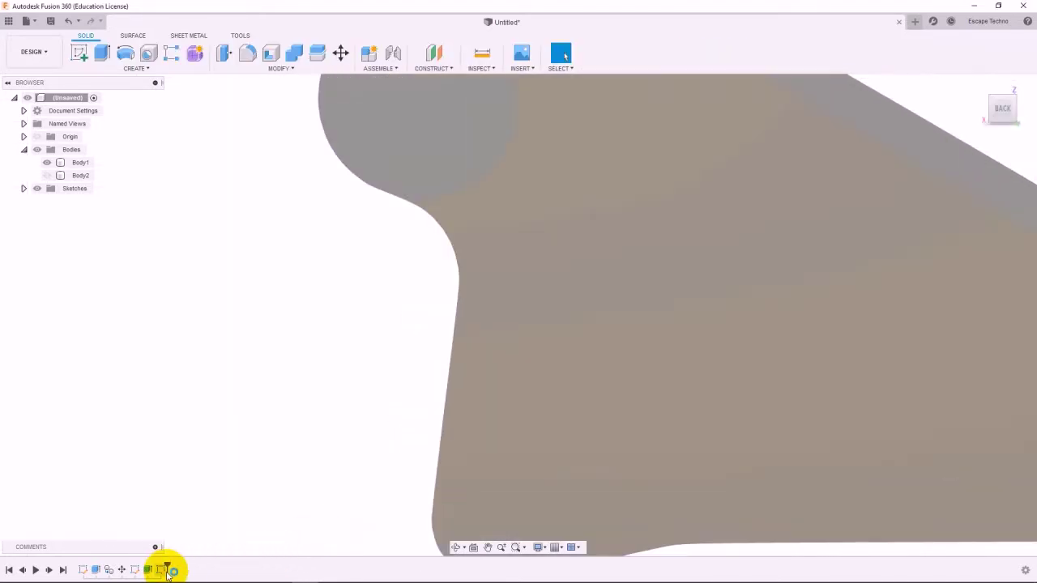
pyautogui.doubleClick(165, 569)
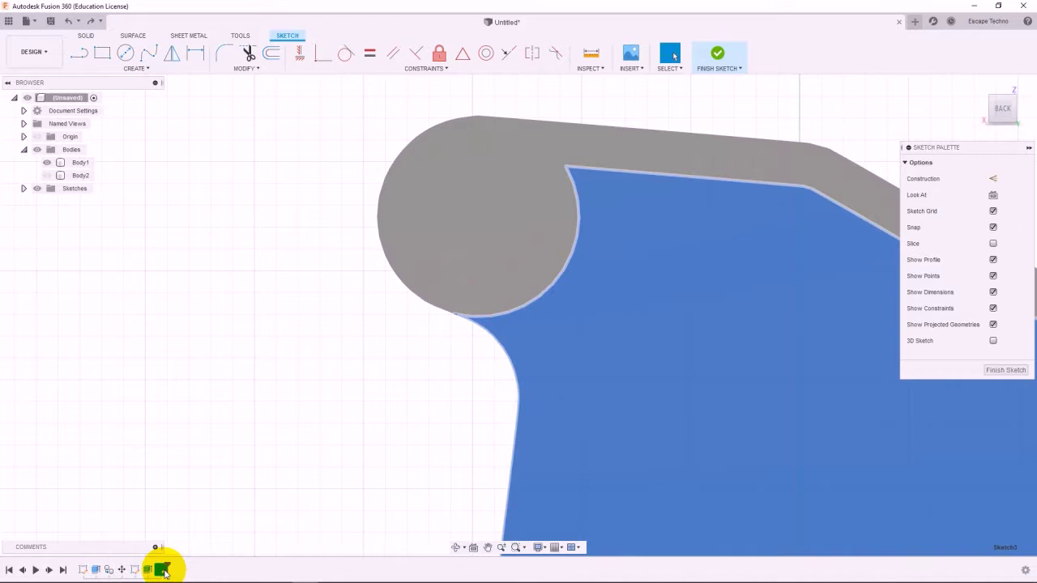
pyautogui.click(717, 53)
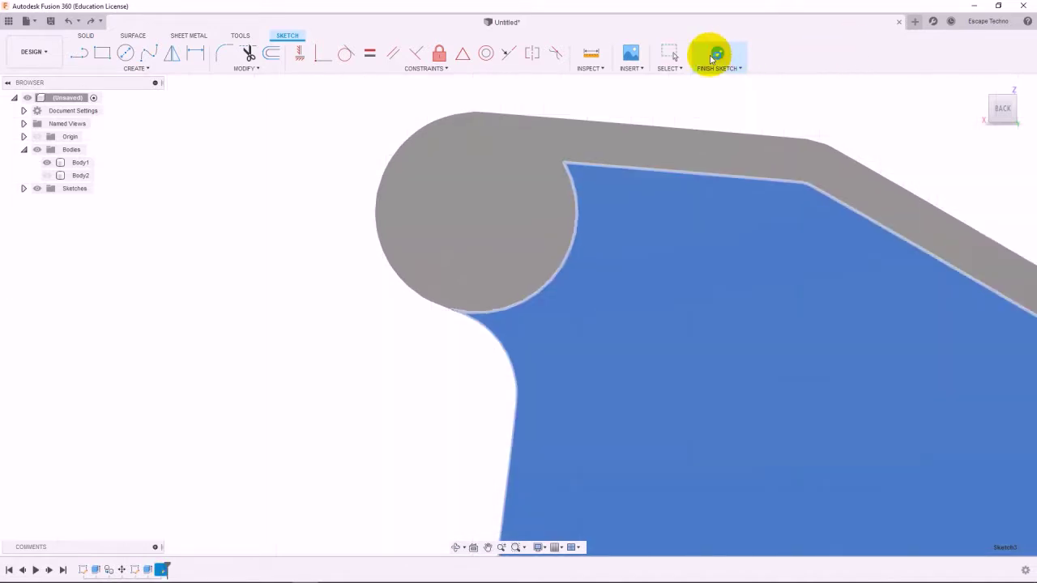
pyautogui.doubleClick(166, 569)
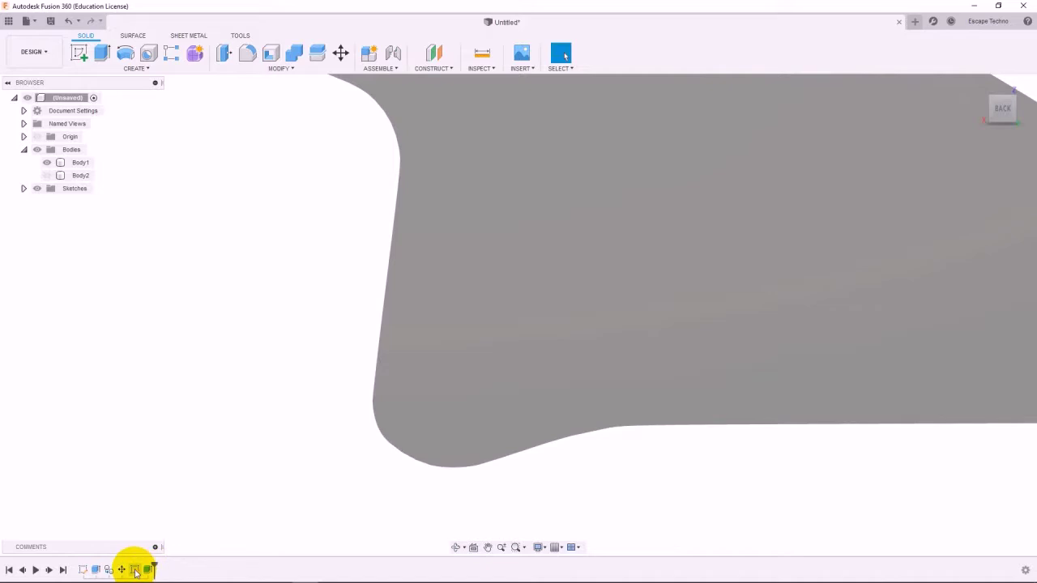
# Edit the border sketch and close off the rounded lower corner with two lines about 2 mm long, from the offset outline to the outer edge.
pyautogui.rightClick(136, 570)
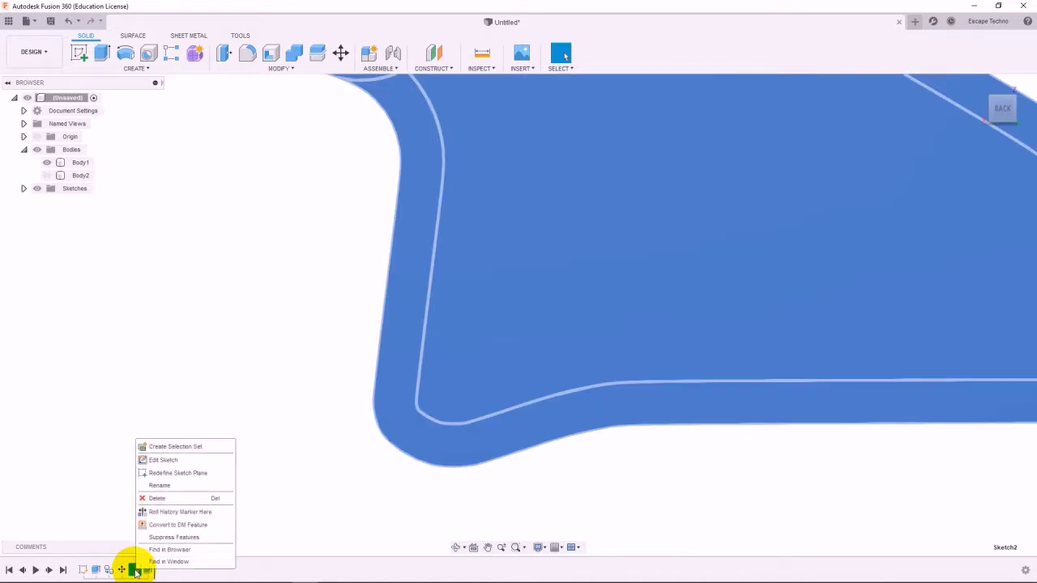
pyautogui.click(162, 471)
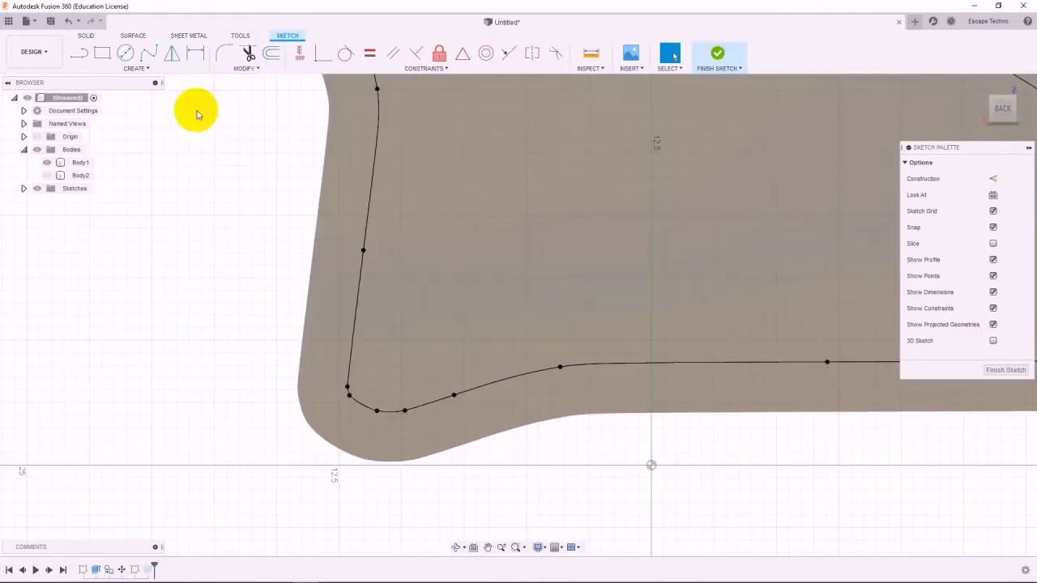
pyautogui.click(78, 53)
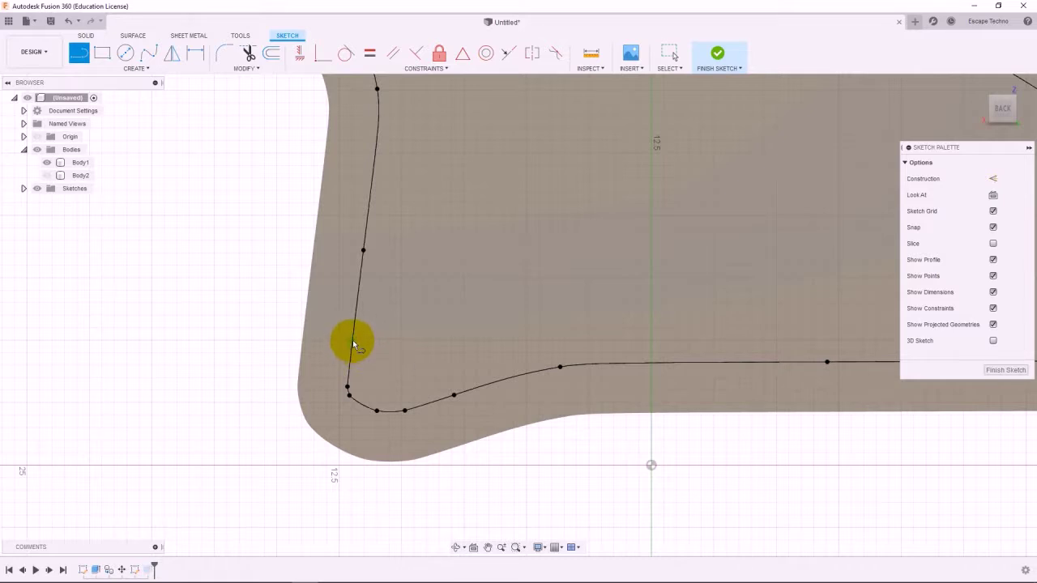
pyautogui.click(352, 341)
pyautogui.doubleClick(302, 341)
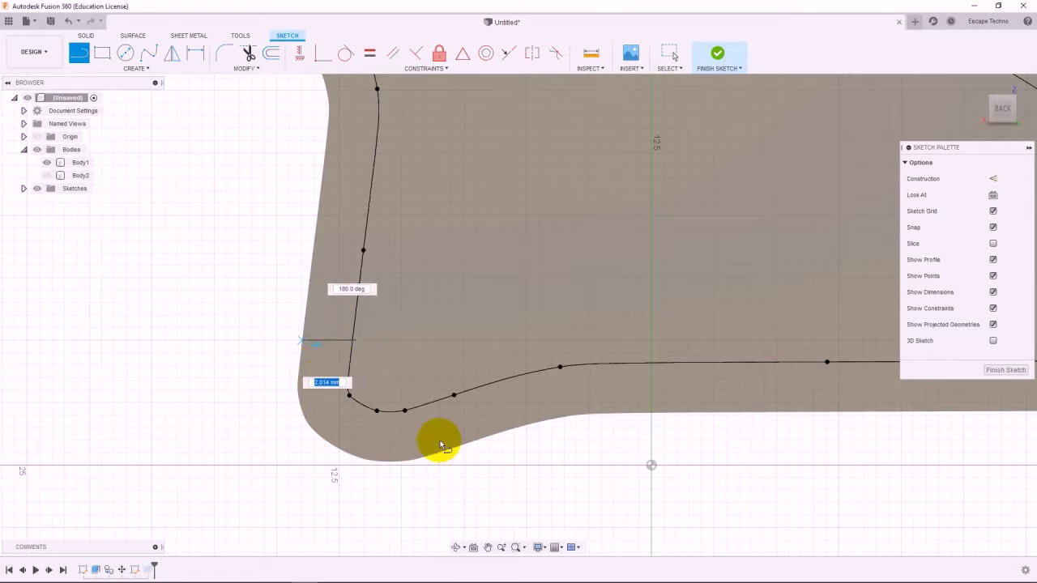
pyautogui.click(406, 411)
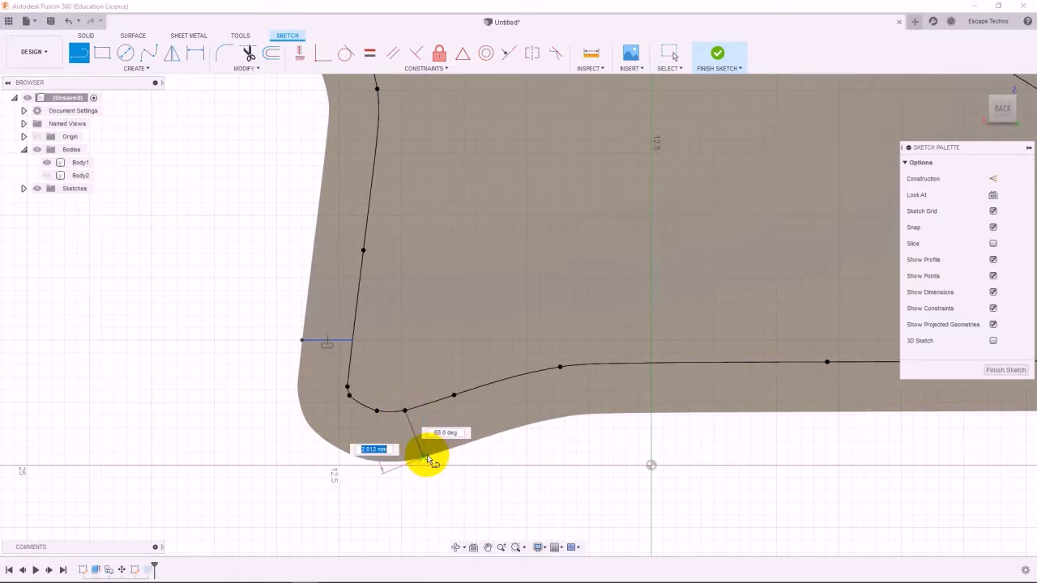
pyautogui.click(426, 459)
pyautogui.press('Escape')
# Extrude the closed-off rounded lower corner profile 10.6 mm.
pyautogui.click(335, 418)
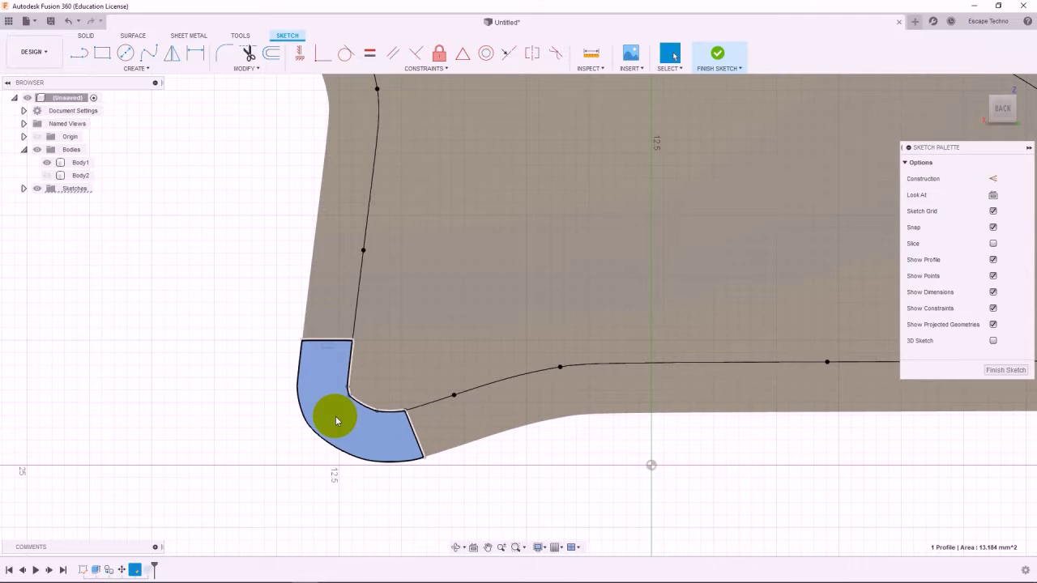
pyautogui.write('e10.6')
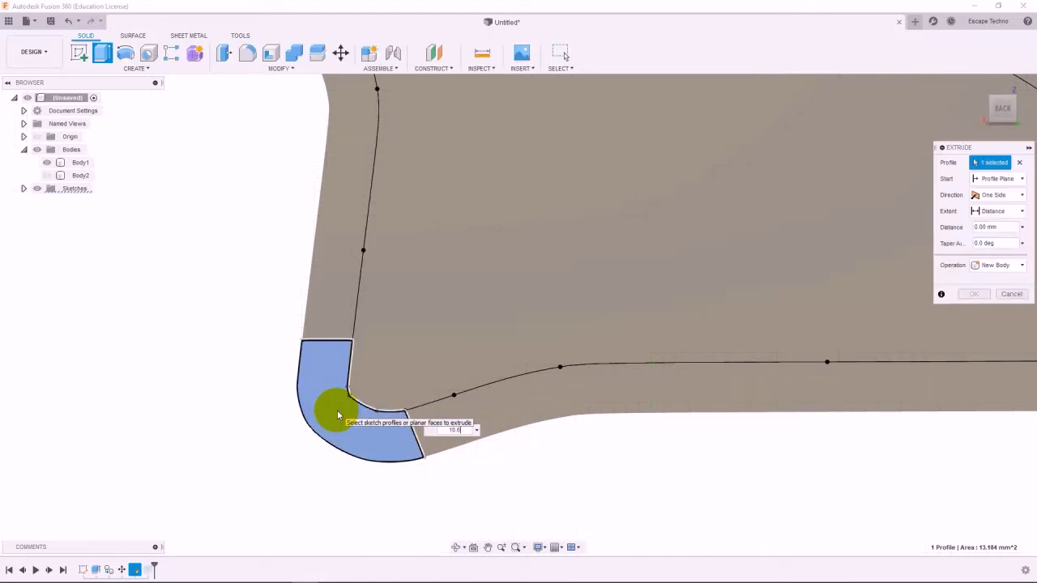
pyautogui.press('Return')
# Hide all sketches and inspect the new corner bridge and the opening between the side plates.
pyautogui.scroll(-3, 195, 331)
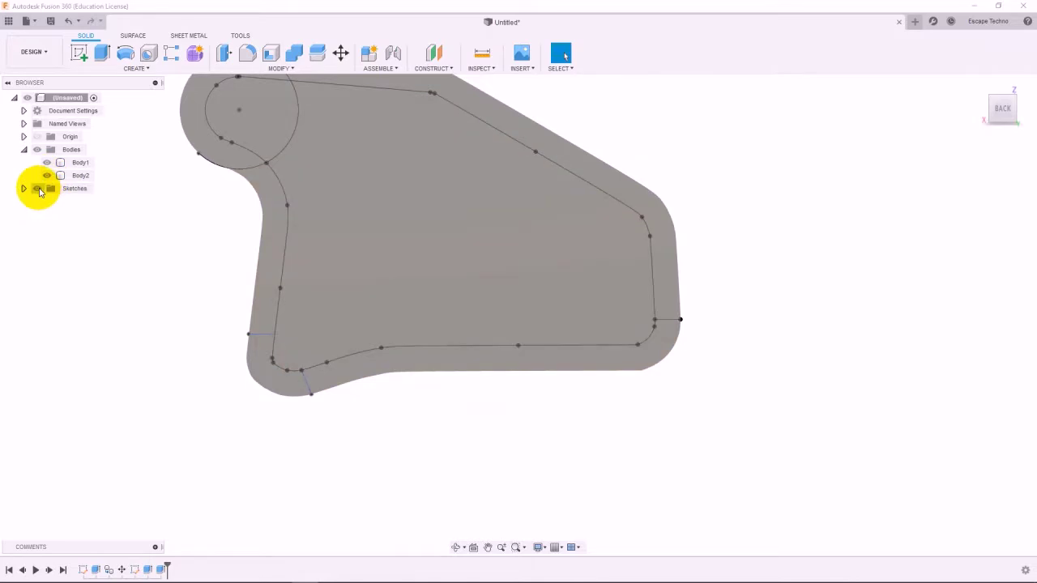
pyautogui.click(37, 189)
pyautogui.moveTo(186, 320)
pyautogui.keyDown('shift'); pyautogui.mouseDown(button='middle')
pyautogui.moveTo(250, 352)
pyautogui.moveTo(272, 402)
pyautogui.moveTo(238, 324)
pyautogui.moveTo(180, 271)
pyautogui.moveTo(214, 332)
pyautogui.moveTo(262, 354)
pyautogui.moveTo(352, 361)
pyautogui.moveTo(373, 313)
pyautogui.moveTo(394, 351)
pyautogui.moveTo(347, 405)
pyautogui.moveTo(280, 389)
pyautogui.moveTo(238, 400)
pyautogui.moveTo(232, 430)
pyautogui.moveTo(310, 396)
pyautogui.moveTo(169, 379)
pyautogui.mouseUp(button='middle'); pyautogui.keyUp('shift')
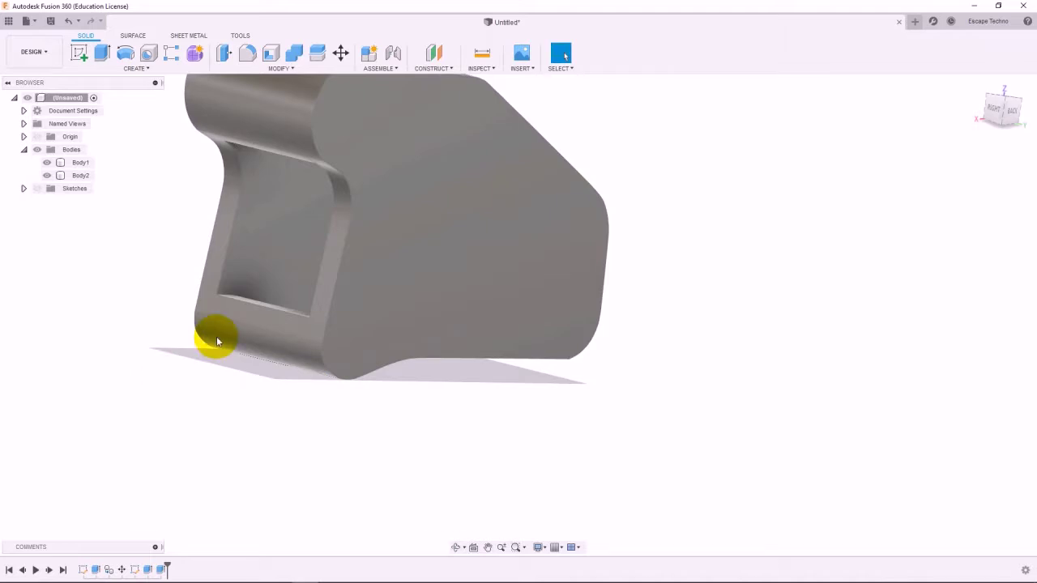
pyautogui.keyDown('shift'); pyautogui.moveTo(252, 347); pyautogui.dragTo(359, 341, button='middle'); pyautogui.keyUp('shift')
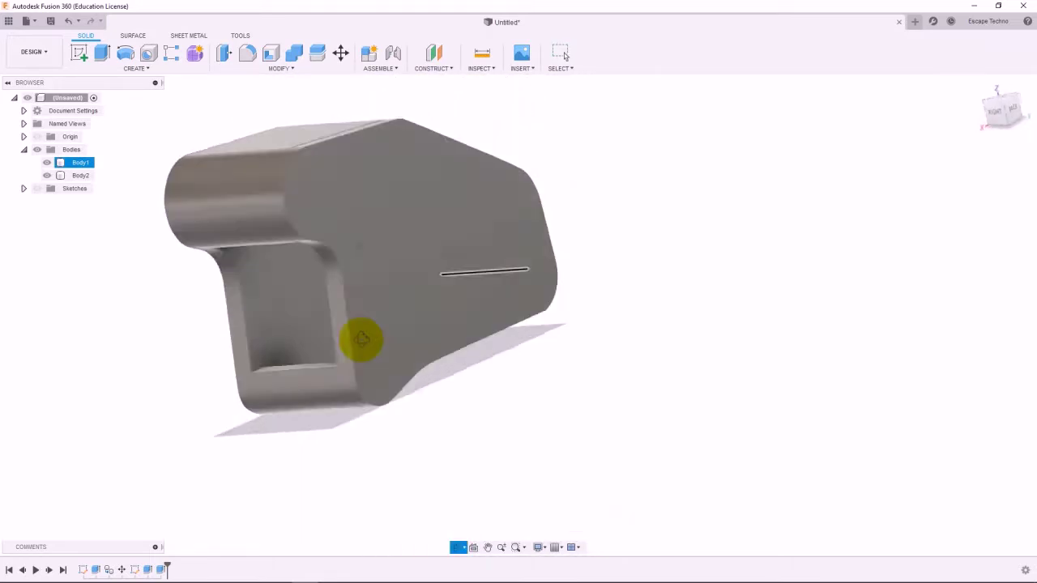
pyautogui.keyDown('shift'); pyautogui.moveTo(863, 351); pyautogui.dragTo(758, 368, button='middle'); pyautogui.keyUp('shift')
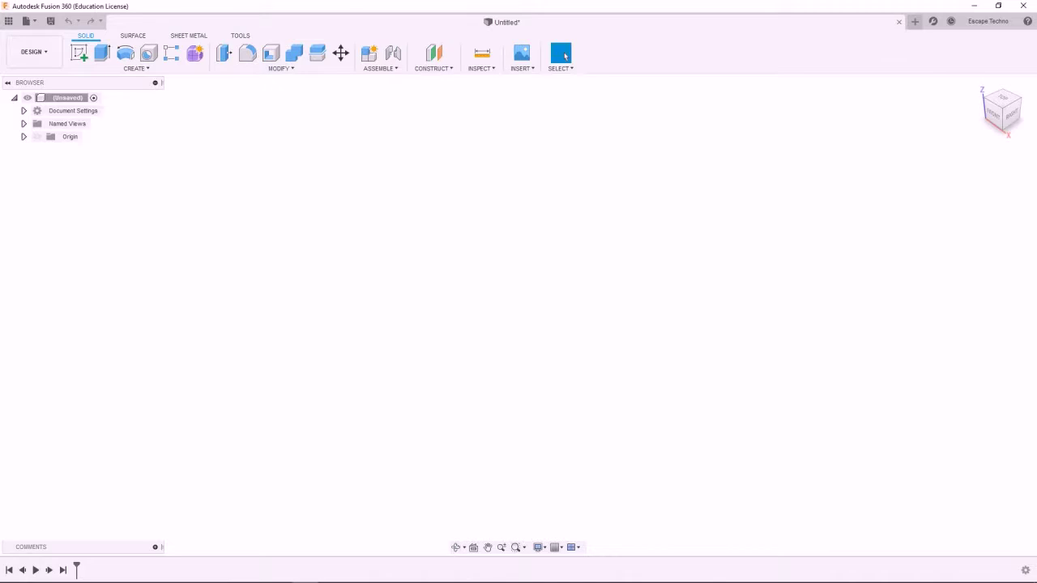
# Start a sketch on the horizontal plane of the empty design and draw a center rectangle at the origin, 50 mm wide and 19 mm high.
pyautogui.click(79, 55)
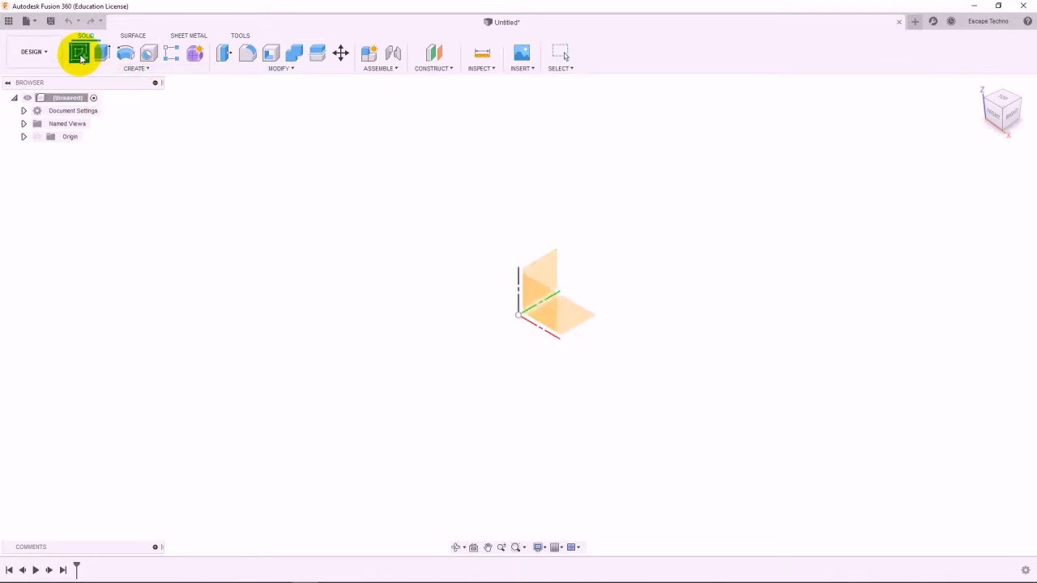
pyautogui.click(559, 306)
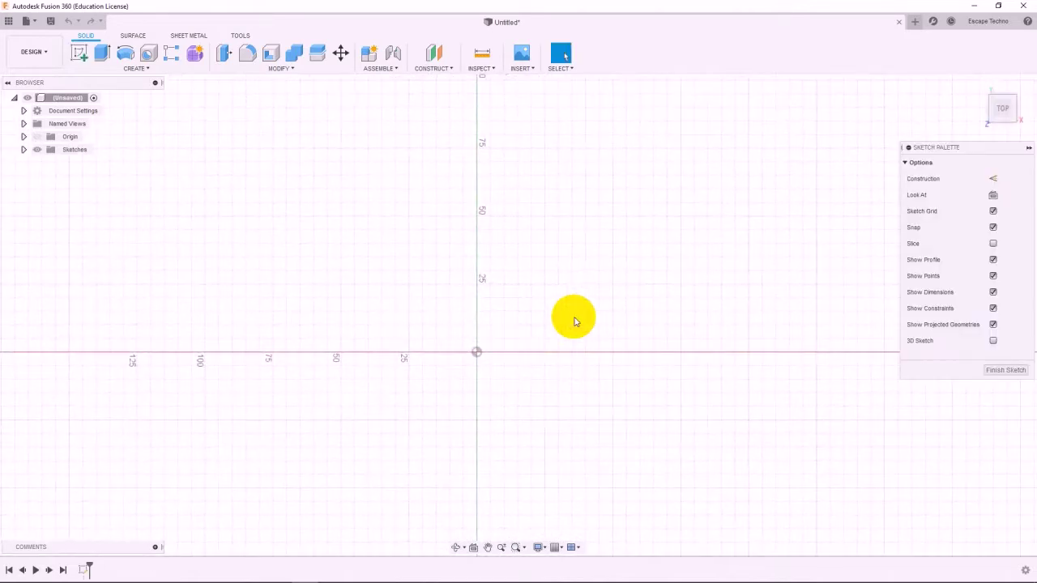
pyautogui.click(141, 72)
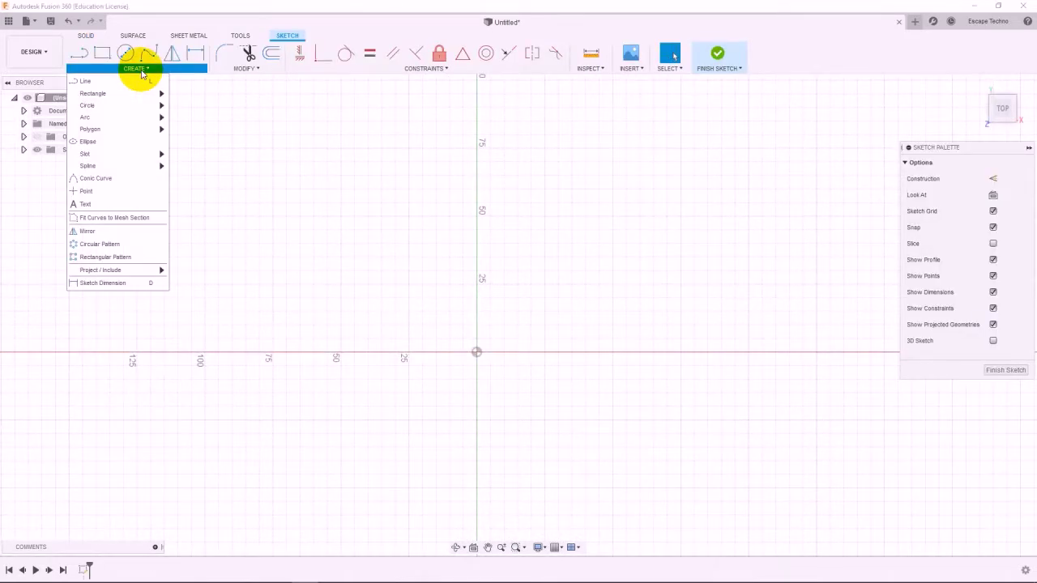
pyautogui.moveTo(153, 94)
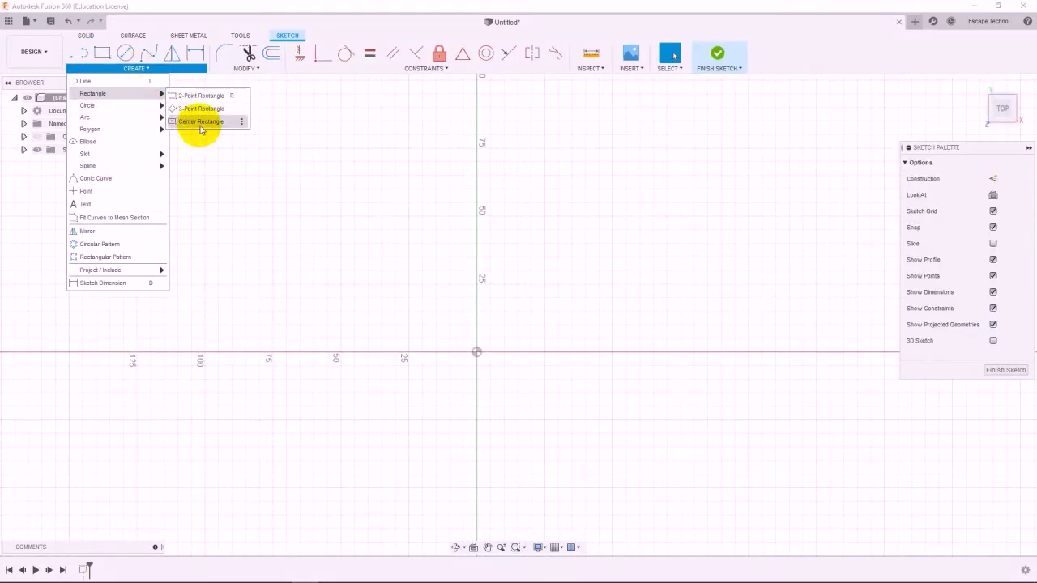
pyautogui.click(199, 121)
pyautogui.click(477, 353)
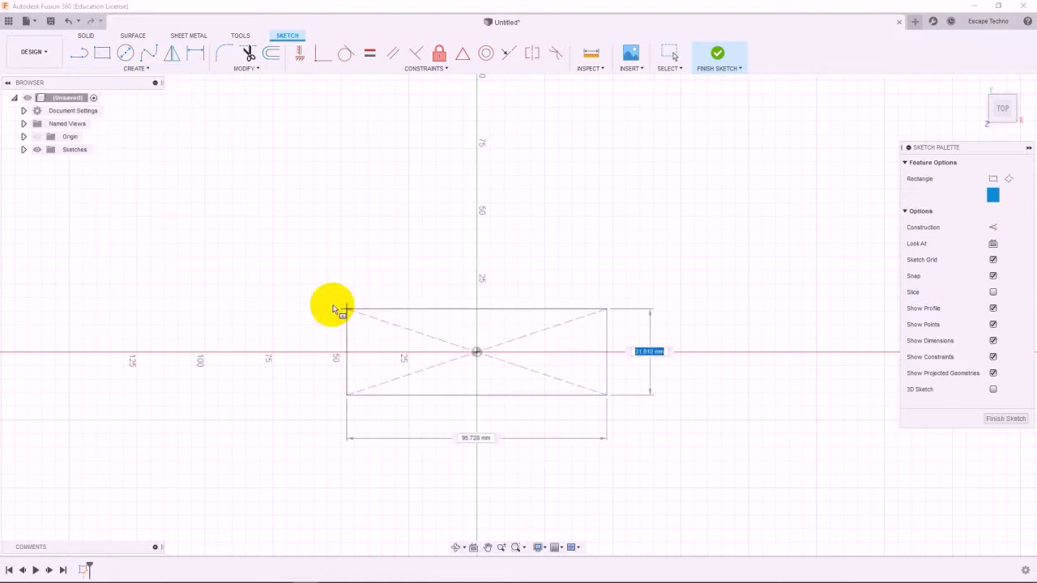
pyautogui.write('19')
pyautogui.press('Tab')
pyautogui.write('50')
pyautogui.press('Return')
# Draw a 21.5 mm horizontal construction line from the rectangle's center toward its left side.
pyautogui.scroll(2, 276, 389)
pyautogui.scroll(2, 527, 343)
pyautogui.scroll(1, 640, 240)
pyautogui.scroll(1, 814, 259)
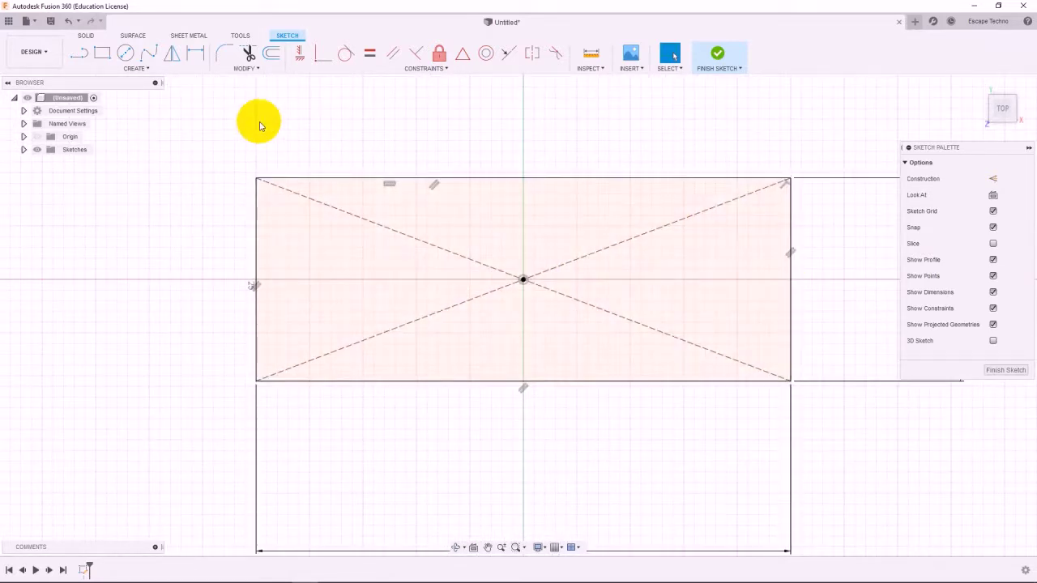
pyautogui.click(993, 178)
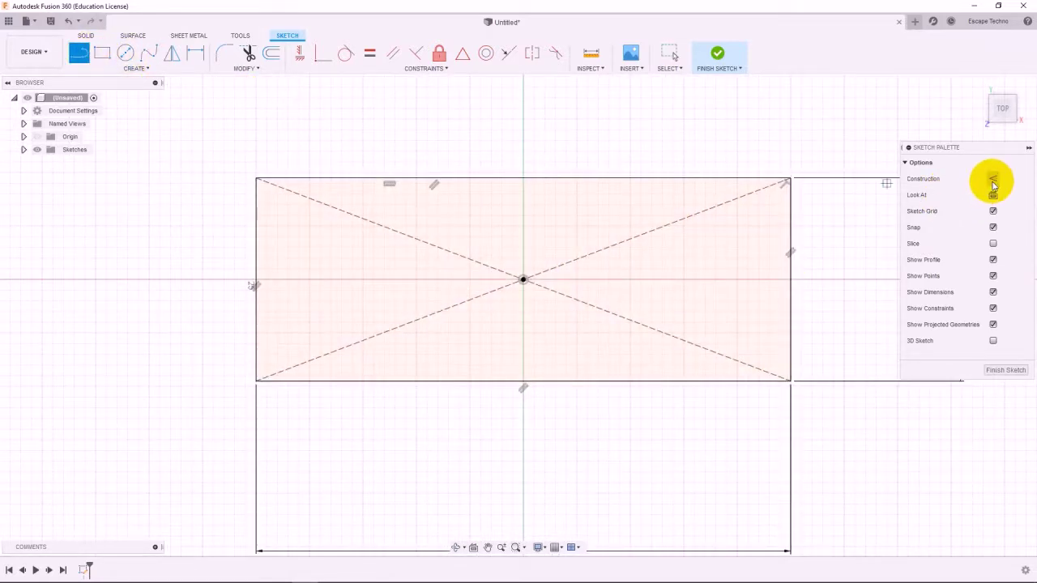
pyautogui.click(523, 280)
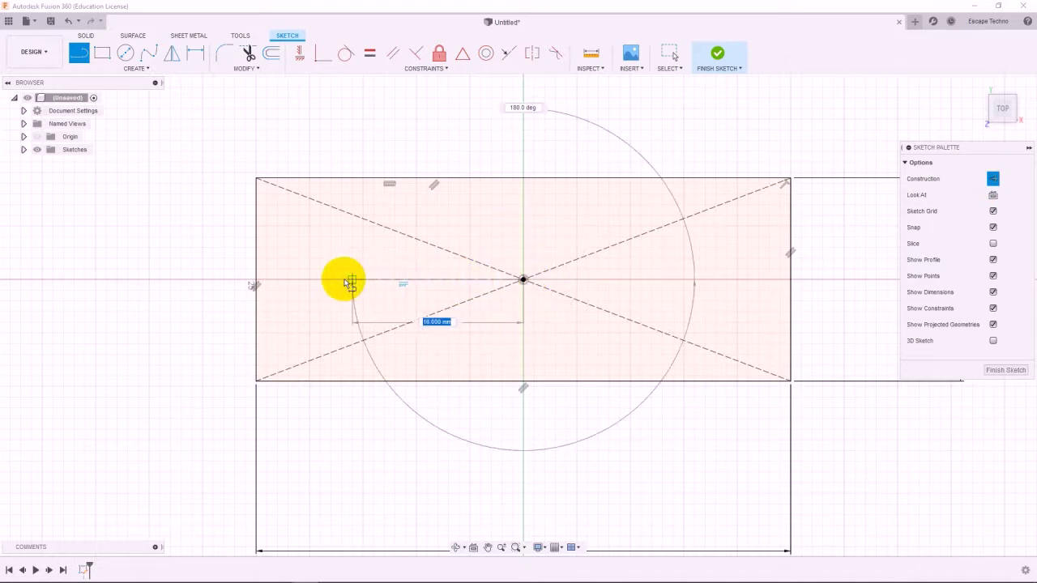
pyautogui.write('21')
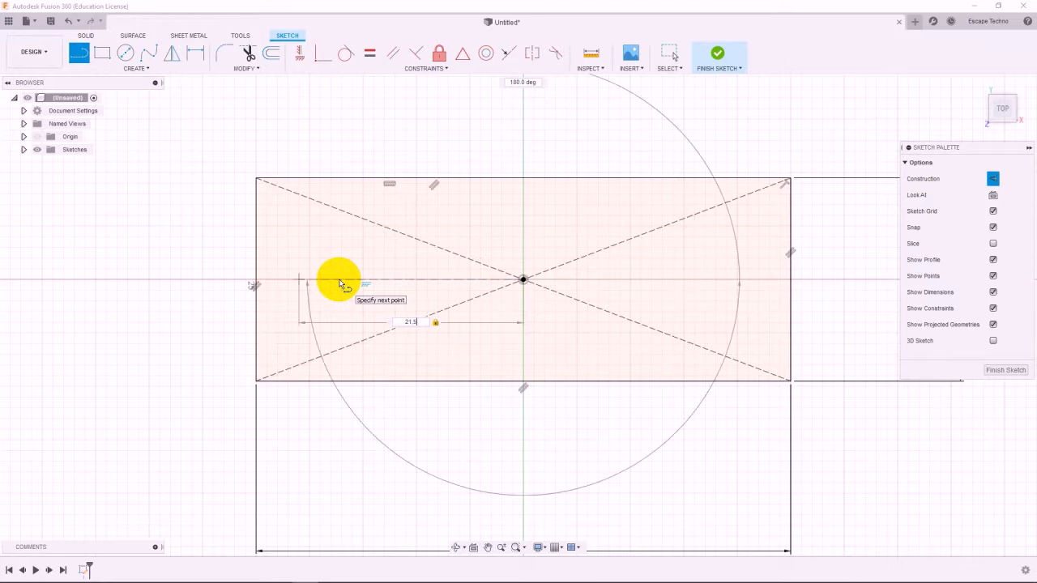
pyautogui.write('.5')
pyautogui.press('Return')
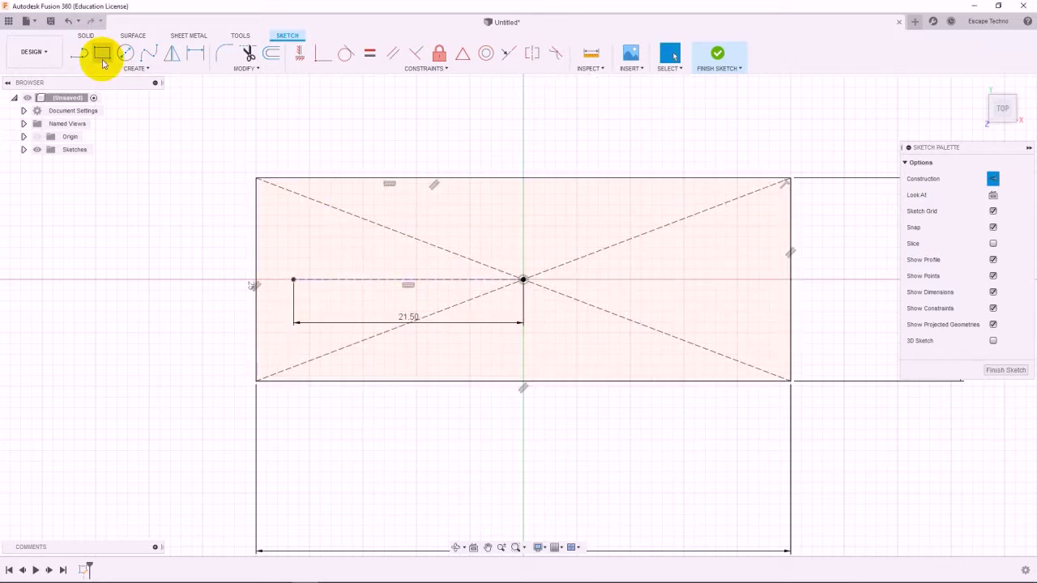
pyautogui.press('Escape')
# Draw a matching 21.5 mm horizontal construction line from the rectangle's center toward its right side.
pyautogui.click(78, 53)
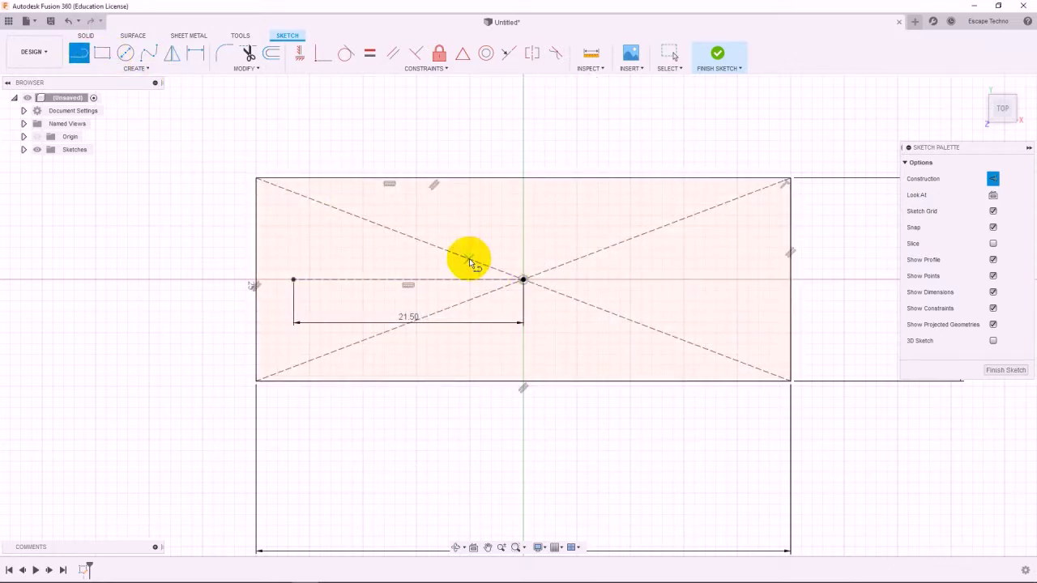
pyautogui.click(523, 281)
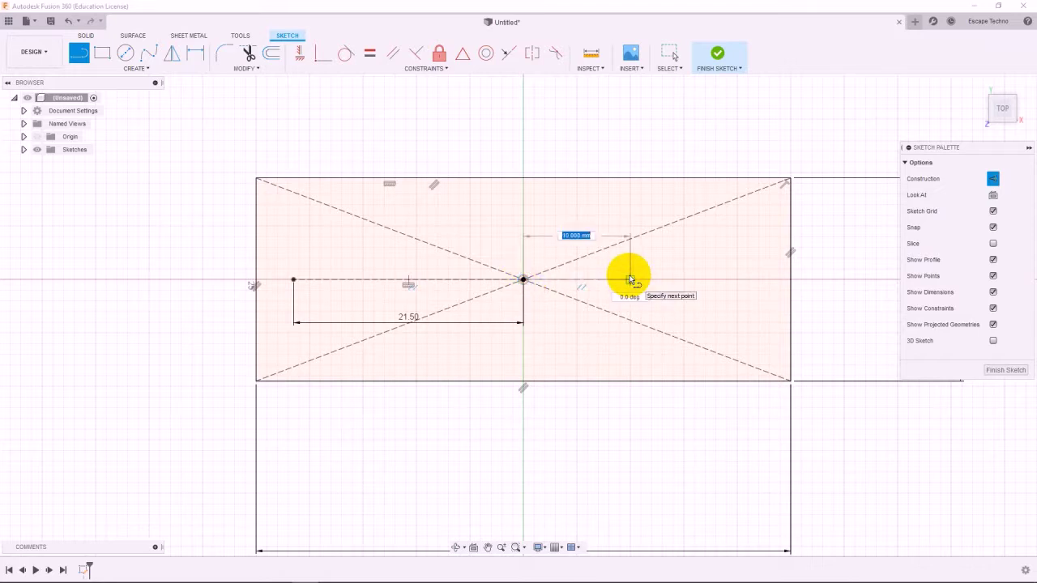
pyautogui.write('21.5')
pyautogui.press('Return')
pyautogui.press('Escape')
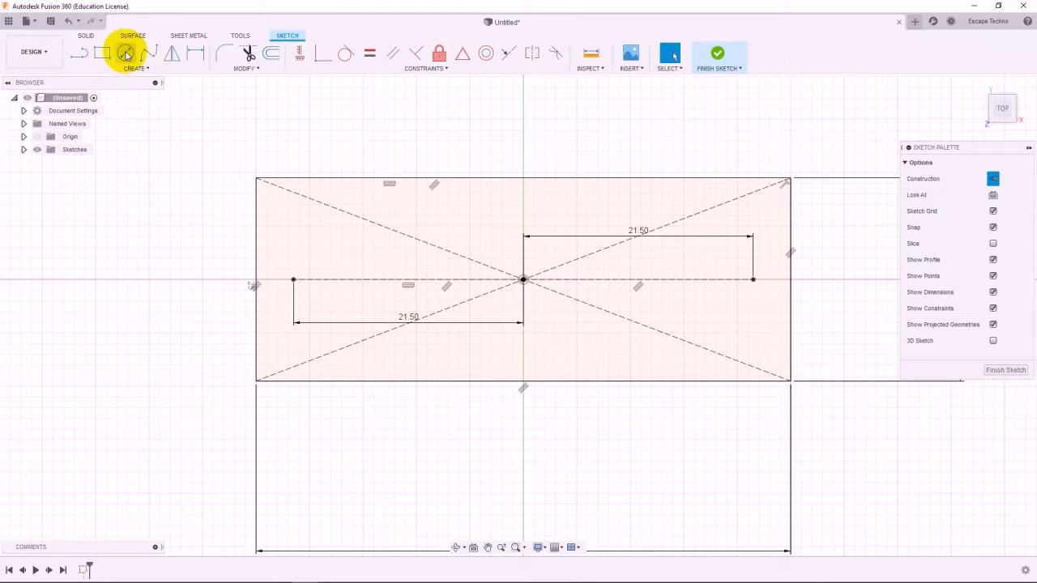
# Draw a solid-line circle 6.4 mm in diameter on the horizontal construction line, slightly left of the rectangle's center.
pyautogui.click(993, 178)
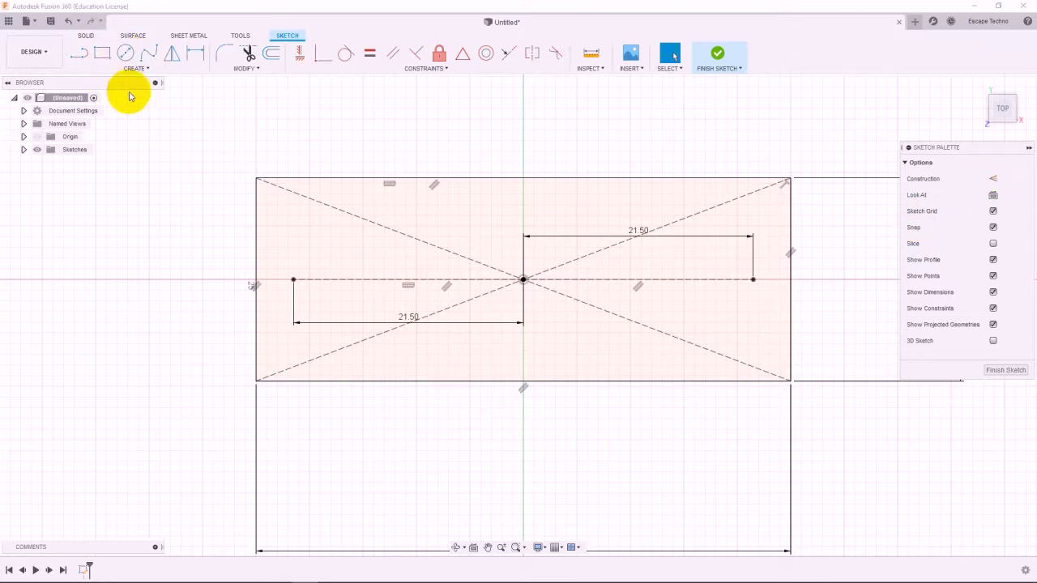
pyautogui.click(126, 54)
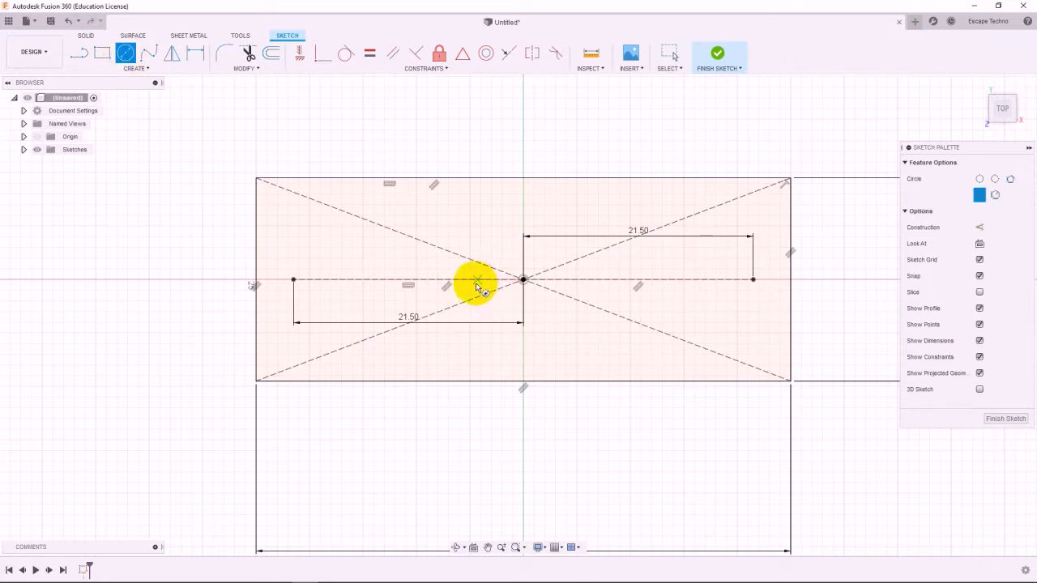
pyautogui.click(470, 280)
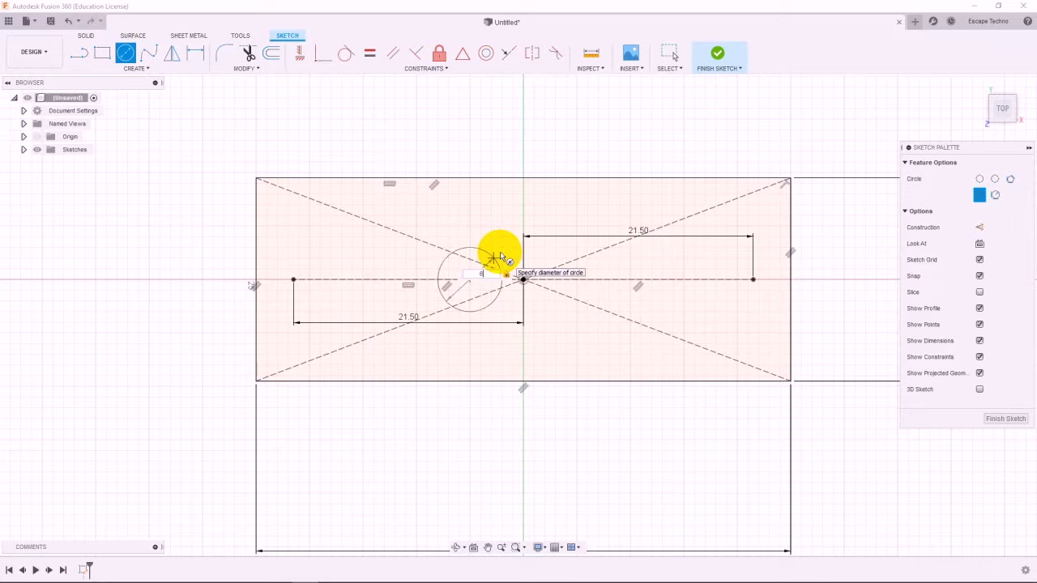
pyautogui.write('6.4')
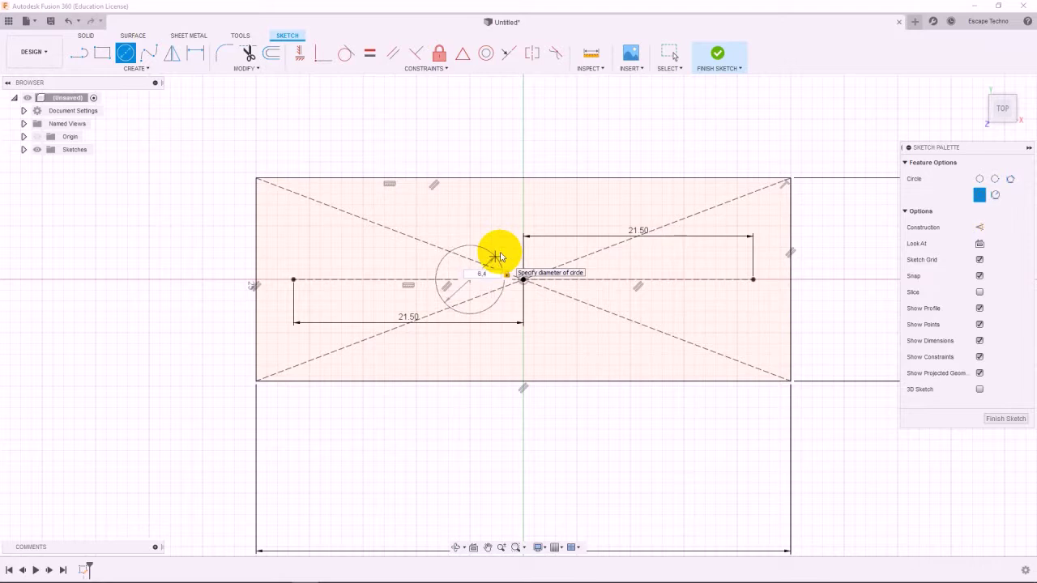
pyautogui.press('Return')
pyautogui.press('Escape')
# Draw a 3 mm diameter circle at the outer end of each 21.5 mm construction line.
pyautogui.click(126, 60)
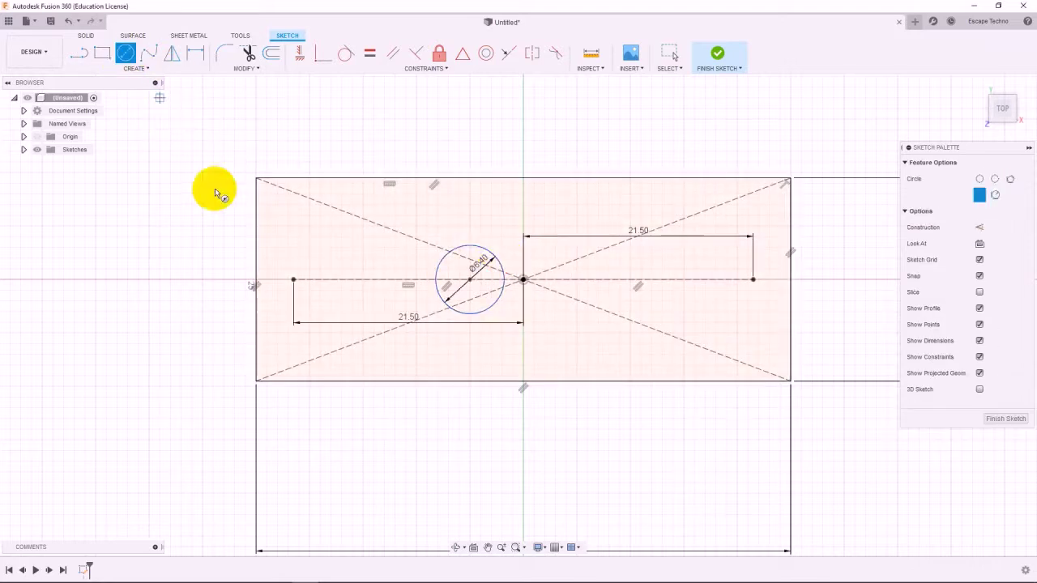
pyautogui.click(293, 280)
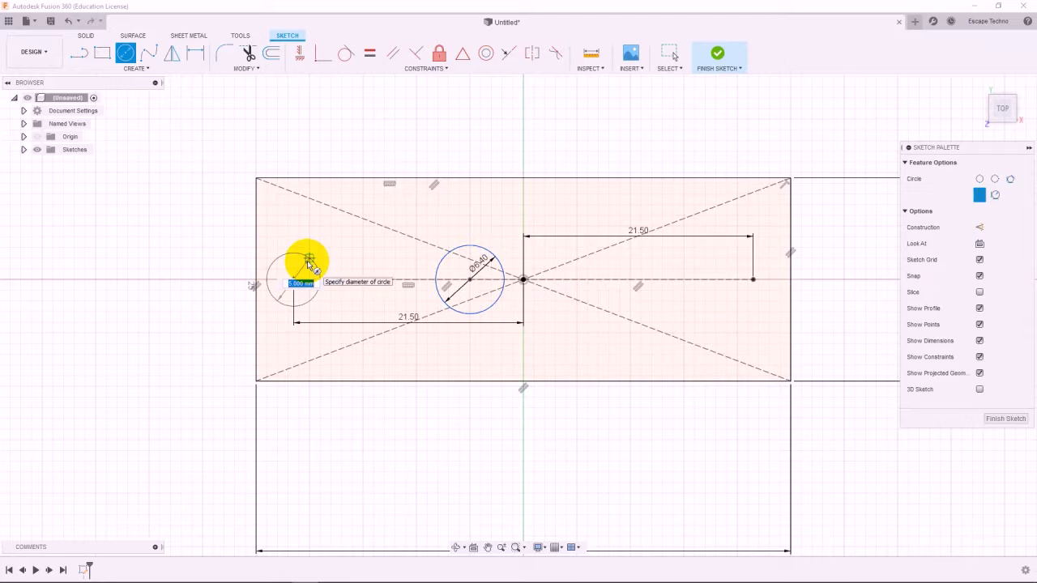
pyautogui.press('Return')
pyautogui.press('Escape')
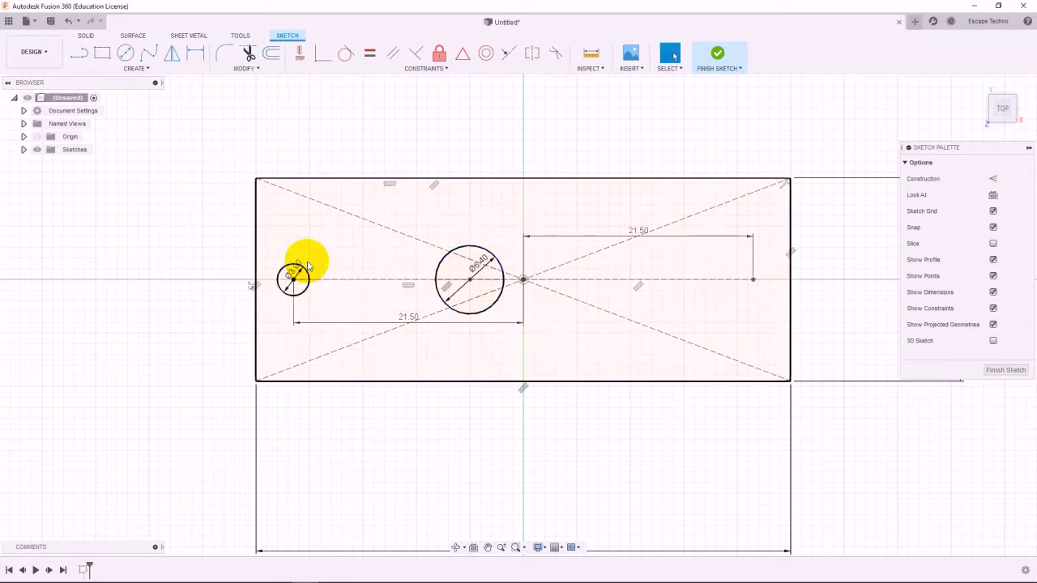
pyautogui.click(125, 54)
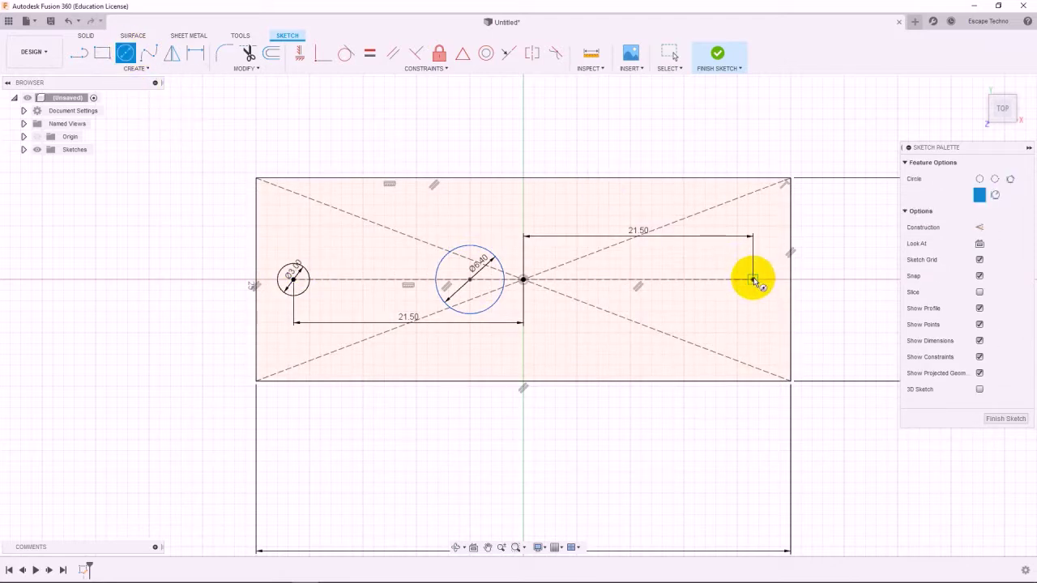
pyautogui.click(753, 280)
pyautogui.write('3')
pyautogui.press('Return')
pyautogui.press('Escape')
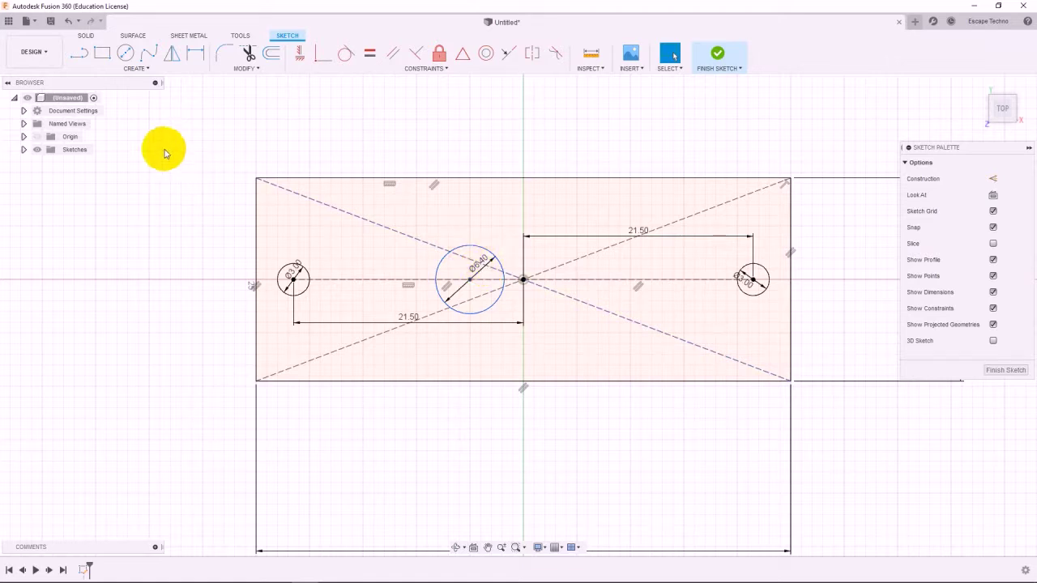
# Draw a 3.5 mm horizontal construction line from the center of the 6.4 mm circle toward the left.
pyautogui.click(78, 53)
pyautogui.click(993, 179)
pyautogui.scroll(2, 428, 293)
pyautogui.scroll(2, 498, 280)
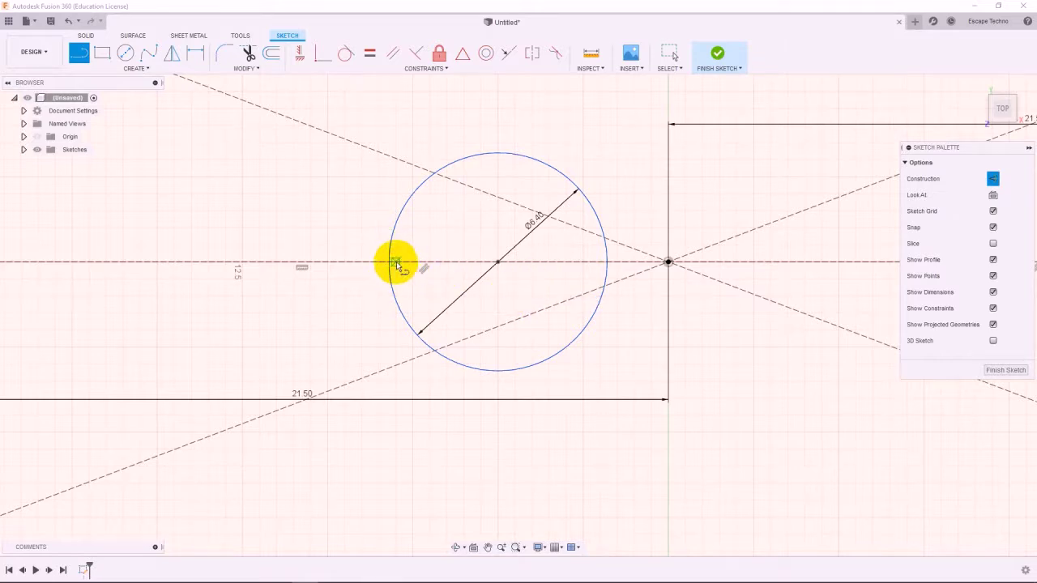
pyautogui.click(498, 263)
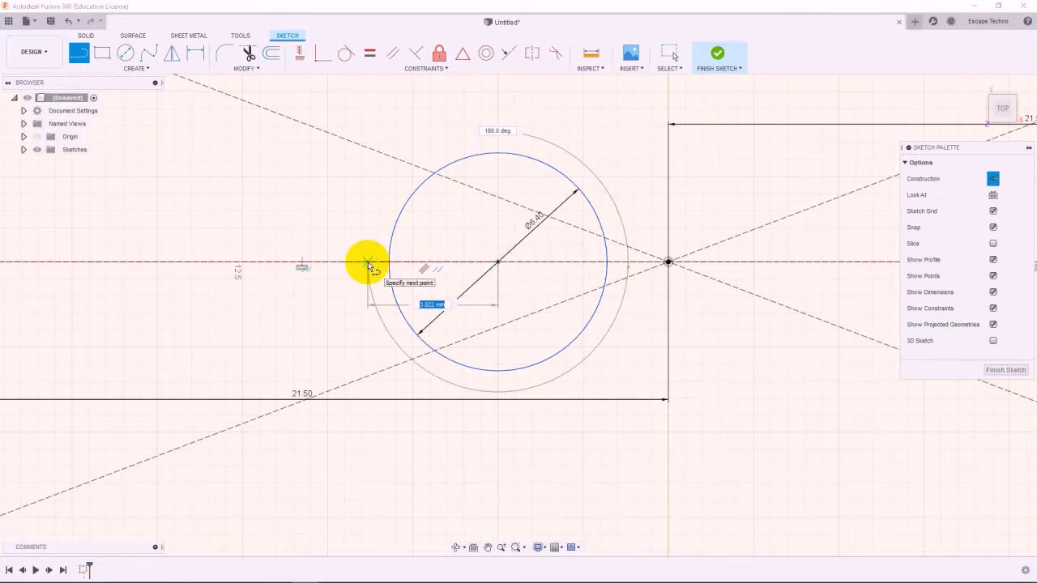
pyautogui.press('Tab')
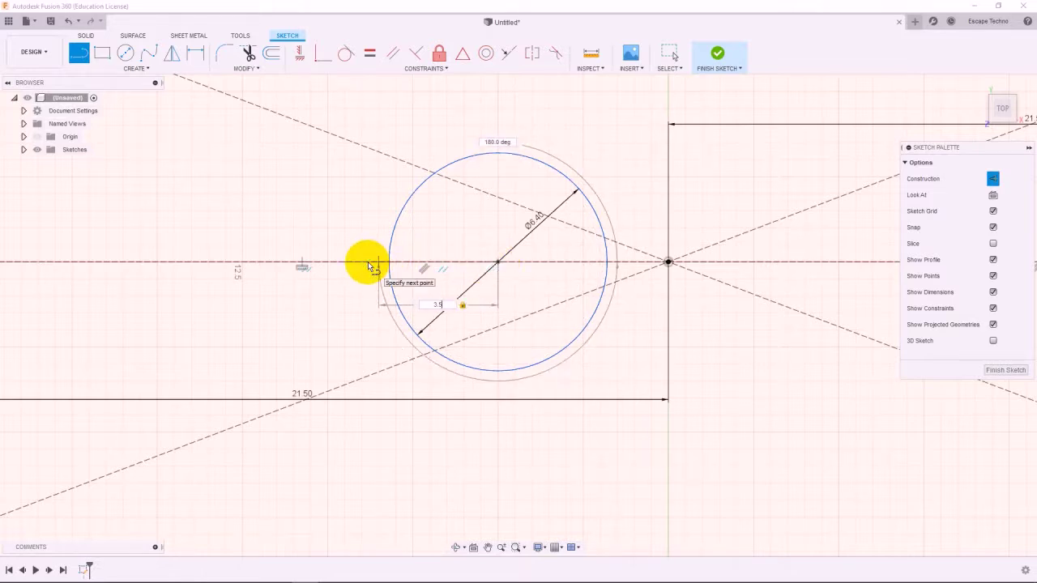
pyautogui.click(368, 262)
pyautogui.press('Escape')
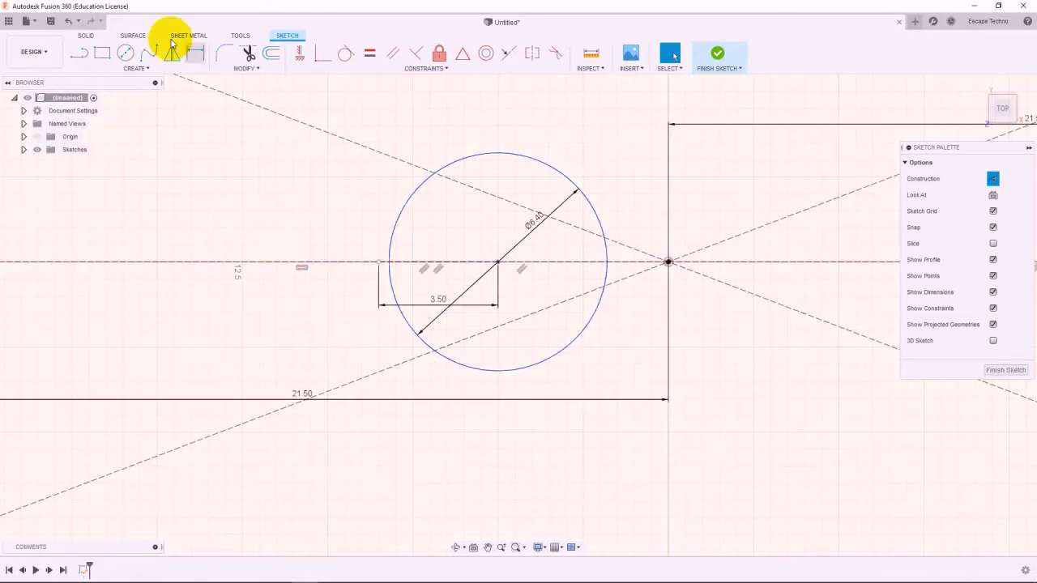
# Draw a solid-line center rectangle, 1.8 mm wide and 0.8 mm high, at the left end of the 3.5 mm construction line.
pyautogui.click(133, 68)
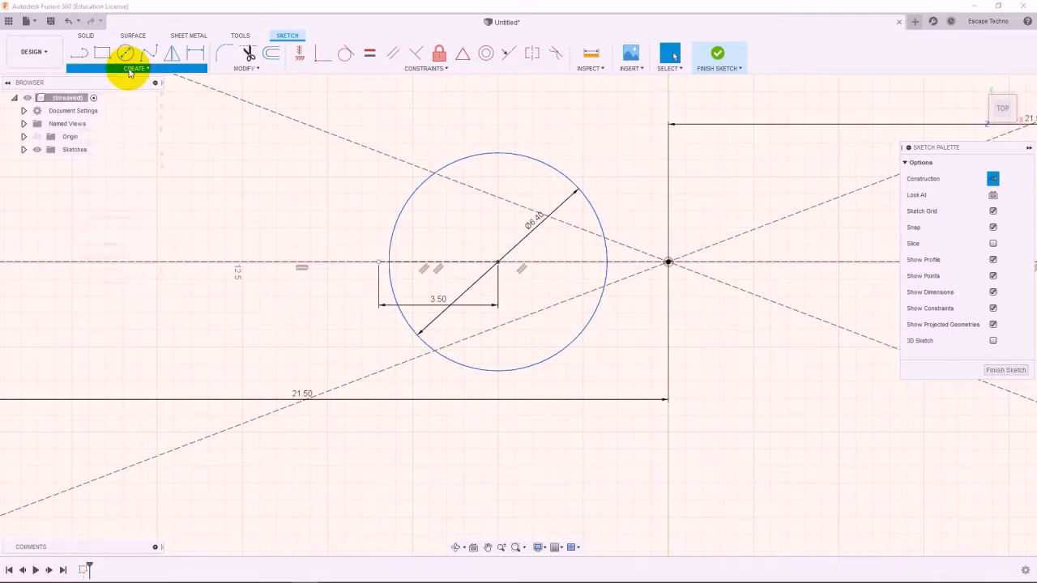
pyautogui.moveTo(130, 97)
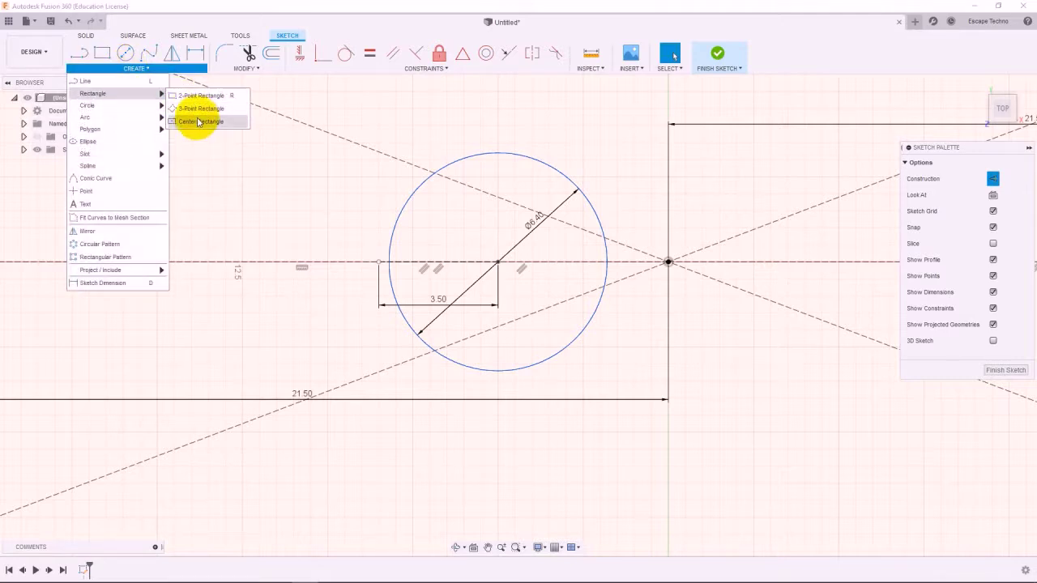
pyautogui.click(198, 120)
pyautogui.click(379, 262)
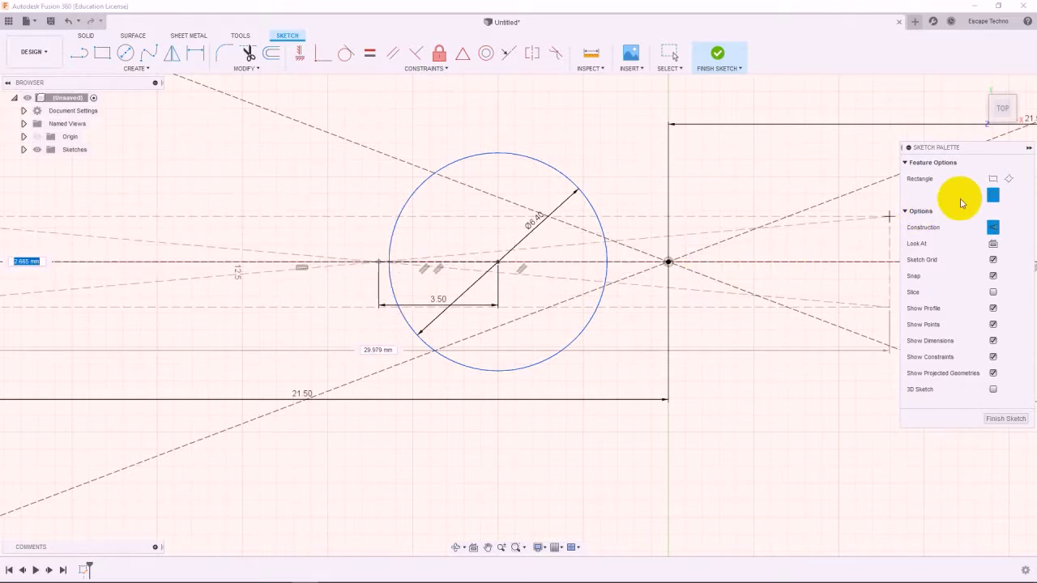
pyautogui.click(993, 227)
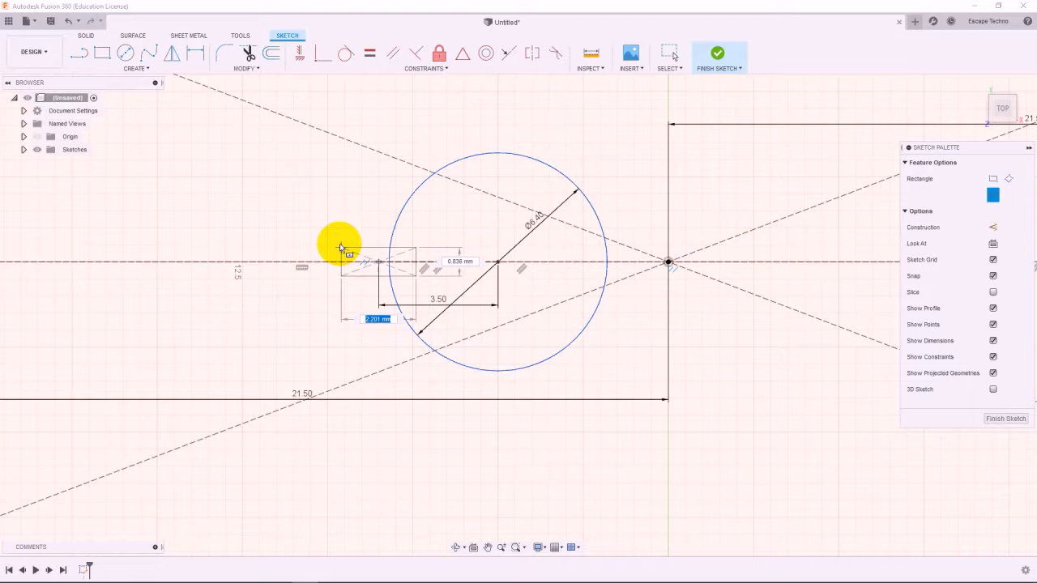
pyautogui.write('1.8')
pyautogui.press('Tab')
pyautogui.write('0.8')
pyautogui.press('Tab')
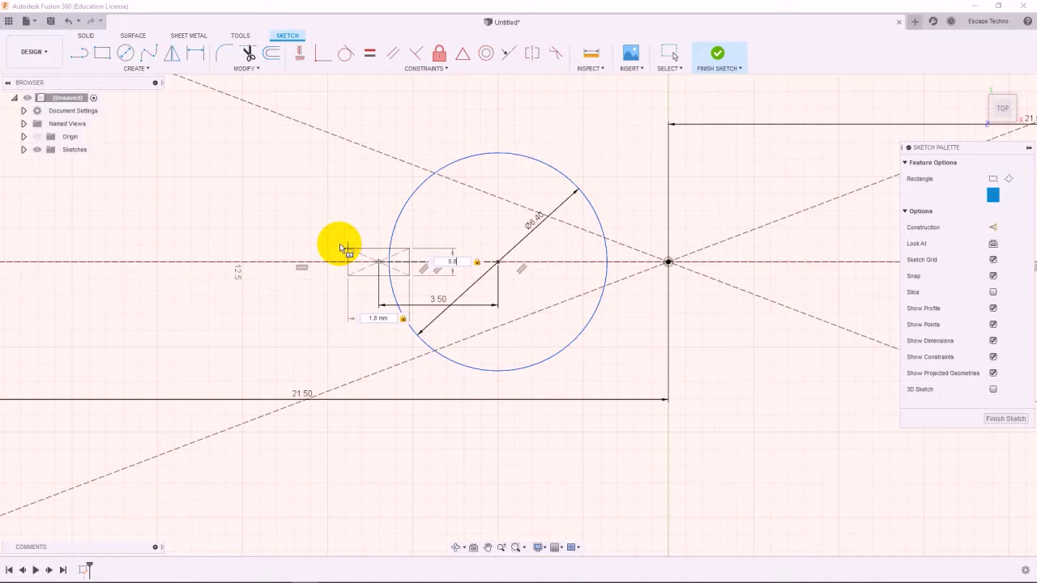
pyautogui.press('Return')
# Trim the small rectangle's lines outside the 6.4 mm circle and the circle's arc inside it, leaving a key tab.
pyautogui.scroll(-5, 336, 352)
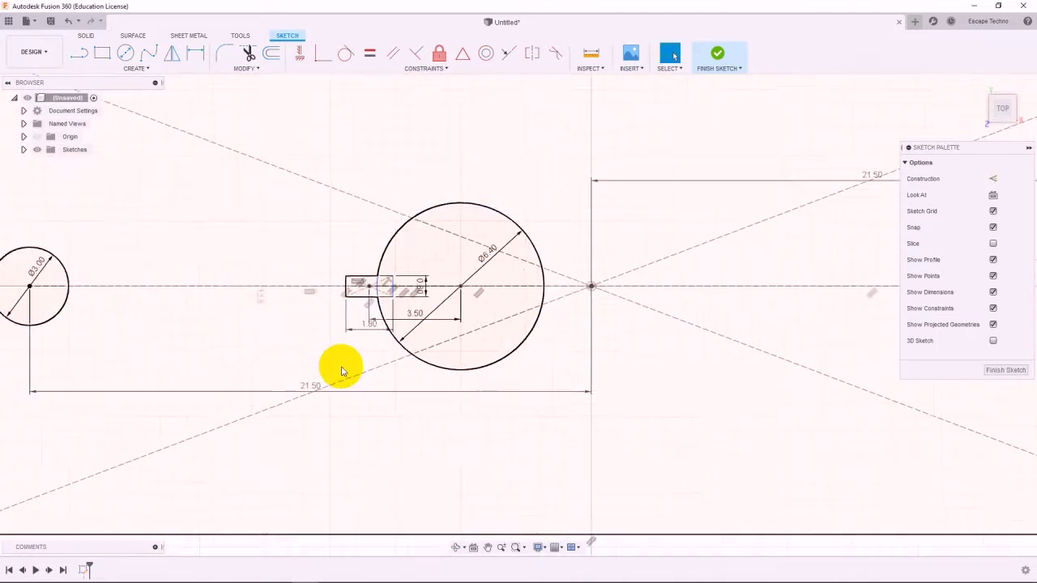
pyautogui.scroll(3, 271, 373)
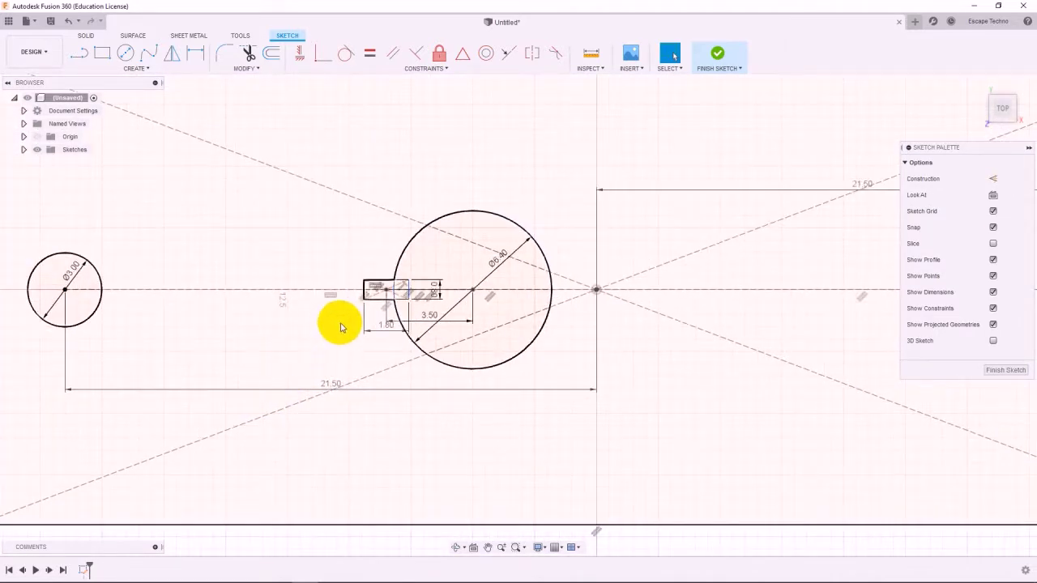
pyautogui.scroll(5, 405, 291)
pyautogui.press('t')
pyautogui.click(377, 308)
pyautogui.click(365, 293)
pyautogui.click(430, 286)
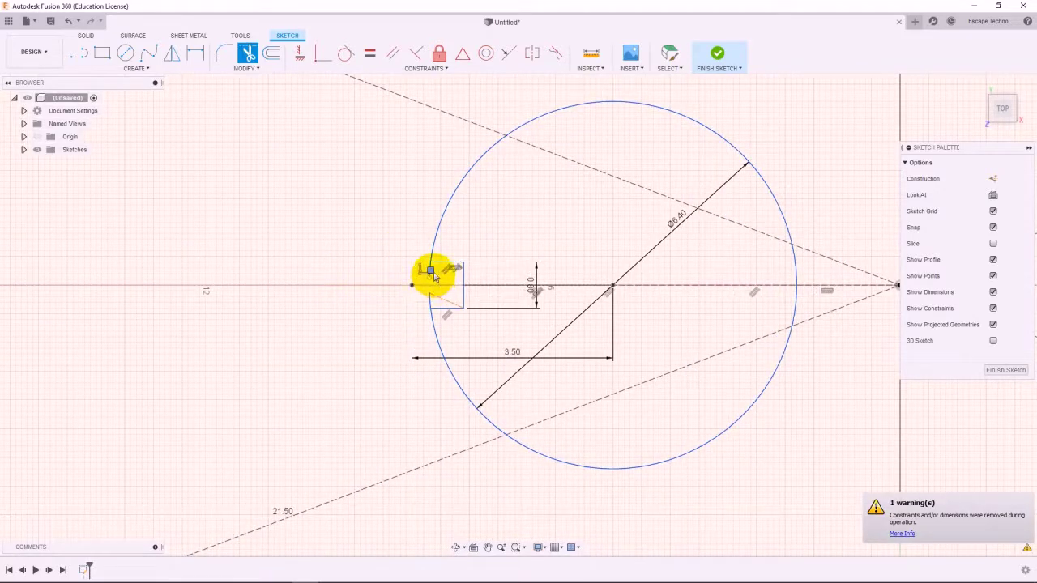
pyautogui.click(428, 294)
pyautogui.scroll(-5, 283, 300)
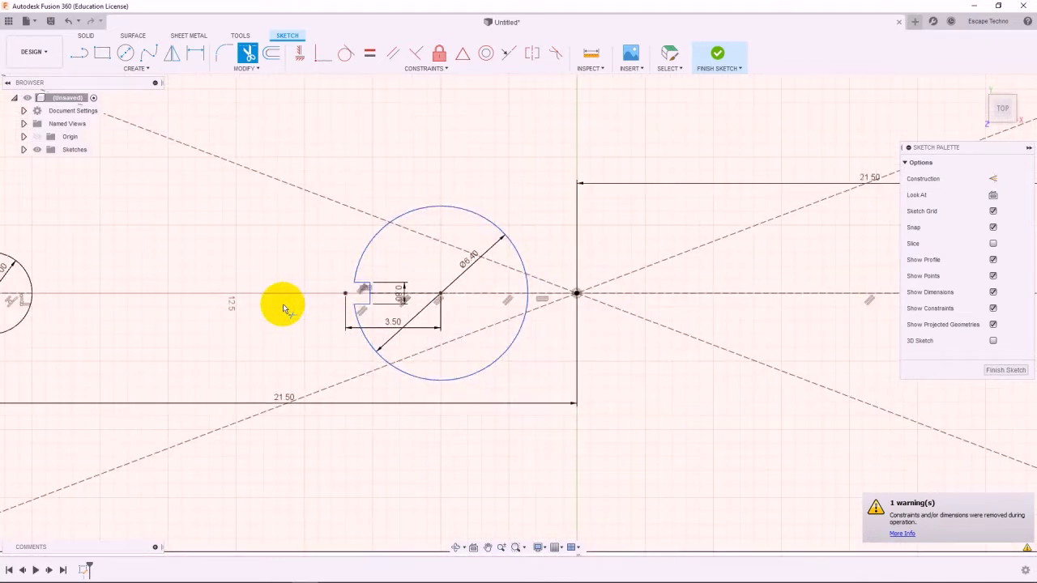
pyautogui.press('Escape')
# Extrude the plate profile around the three holes, including the key tab, as a new body.
pyautogui.click(465, 354)
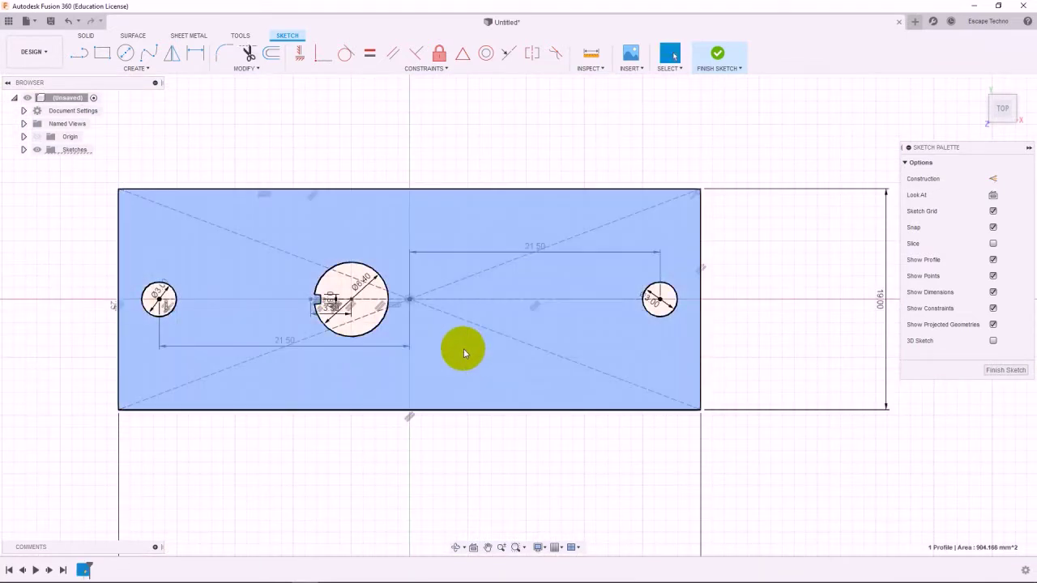
pyautogui.press('e')
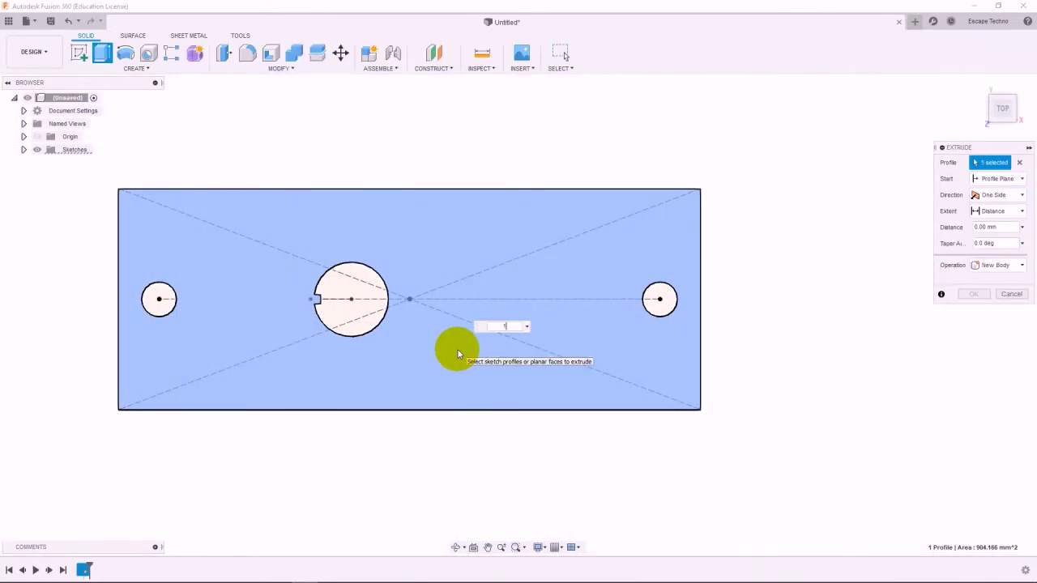
pyautogui.press('Return')
# Start a sketch on the plate's top face and draw an 8.5 mm construction line leftward from its lower-right corner along the edge.
pyautogui.moveTo(365, 465)
pyautogui.keyDown('shift'); pyautogui.mouseDown(button='middle')
pyautogui.moveTo(361, 388)
pyautogui.moveTo(345, 430)
pyautogui.moveTo(426, 451)
pyautogui.moveTo(389, 435)
pyautogui.moveTo(391, 462)
pyautogui.moveTo(347, 469)
pyautogui.mouseUp(button='middle'); pyautogui.keyUp('shift')
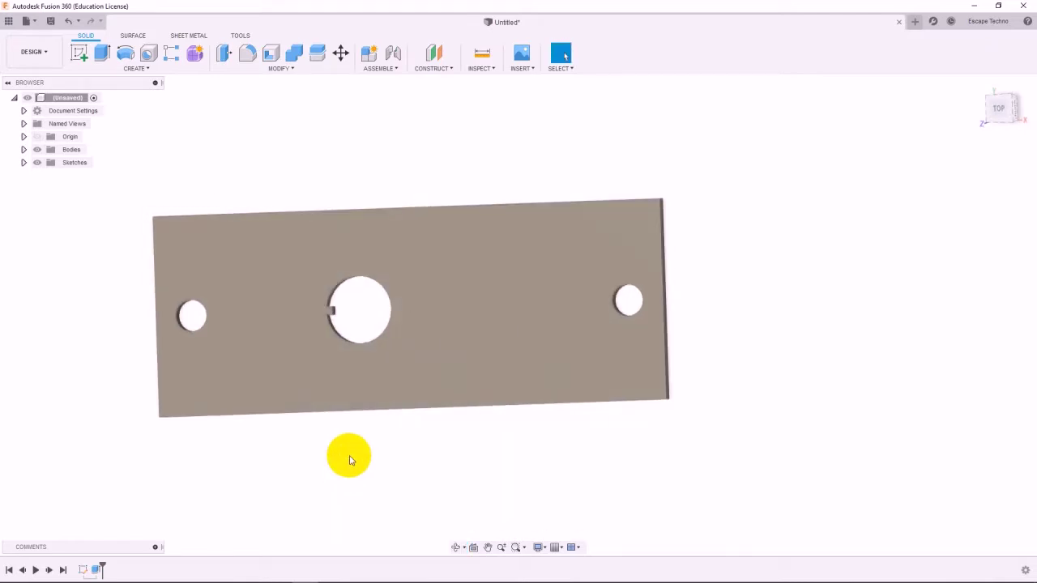
pyautogui.click(521, 310)
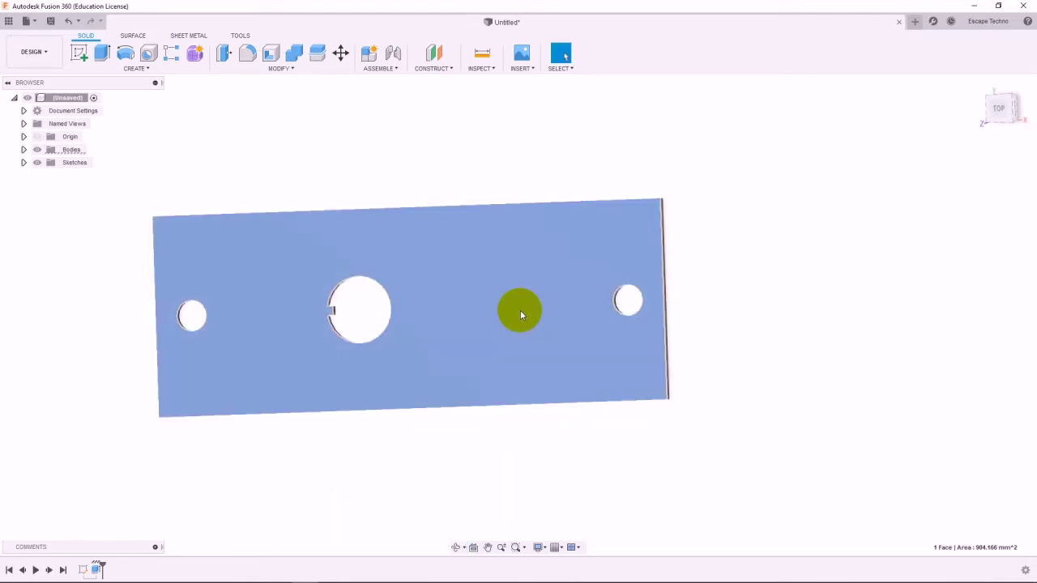
pyautogui.click(79, 52)
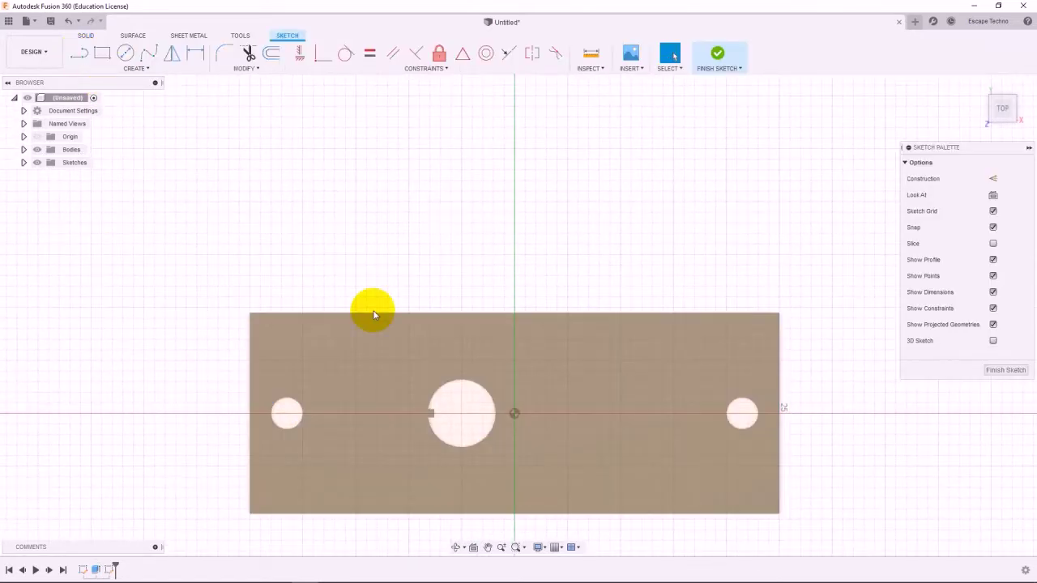
pyautogui.scroll(5, 735, 513)
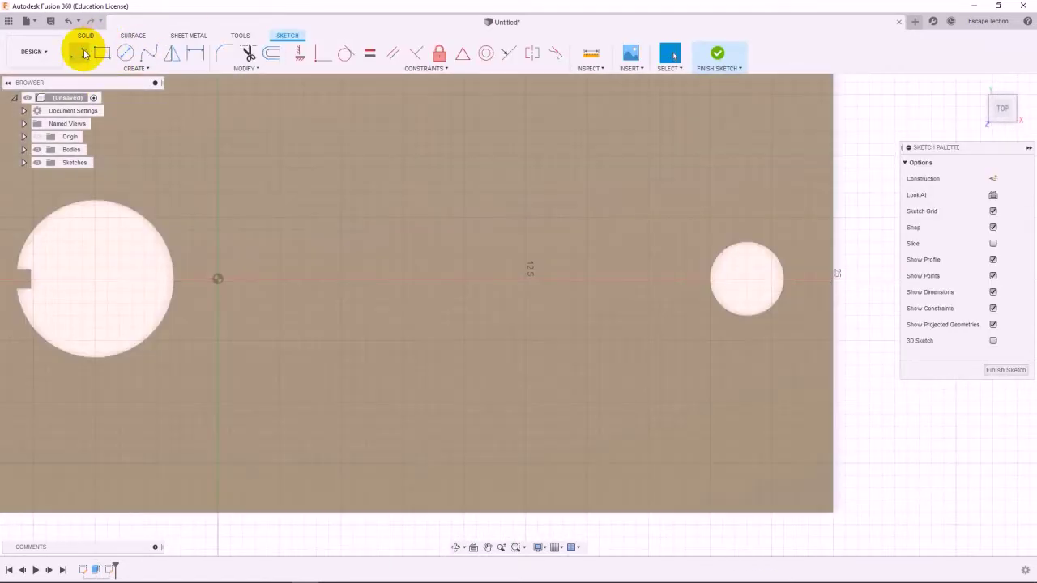
pyautogui.click(81, 54)
pyautogui.click(993, 178)
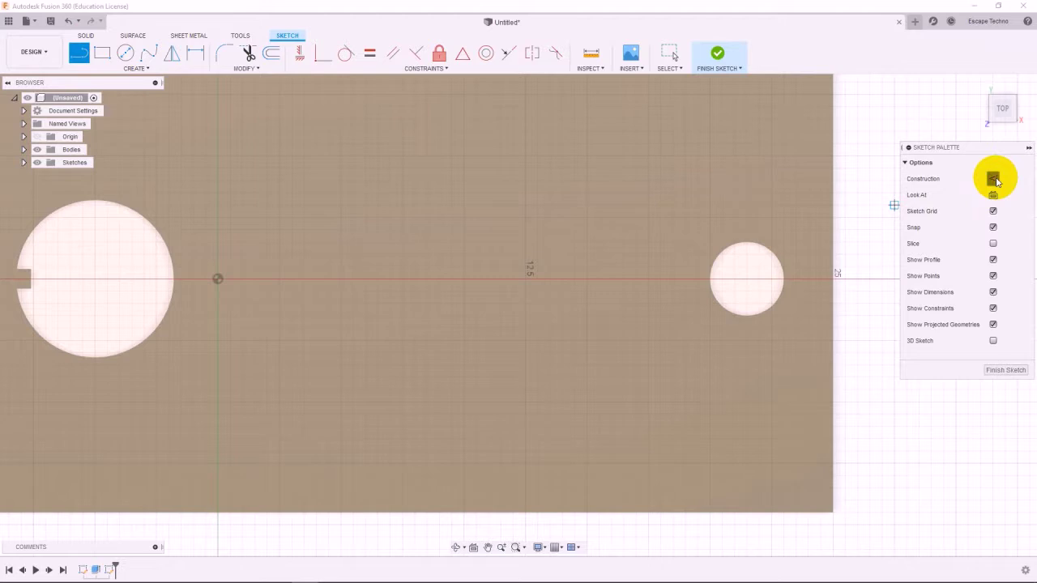
pyautogui.click(833, 512)
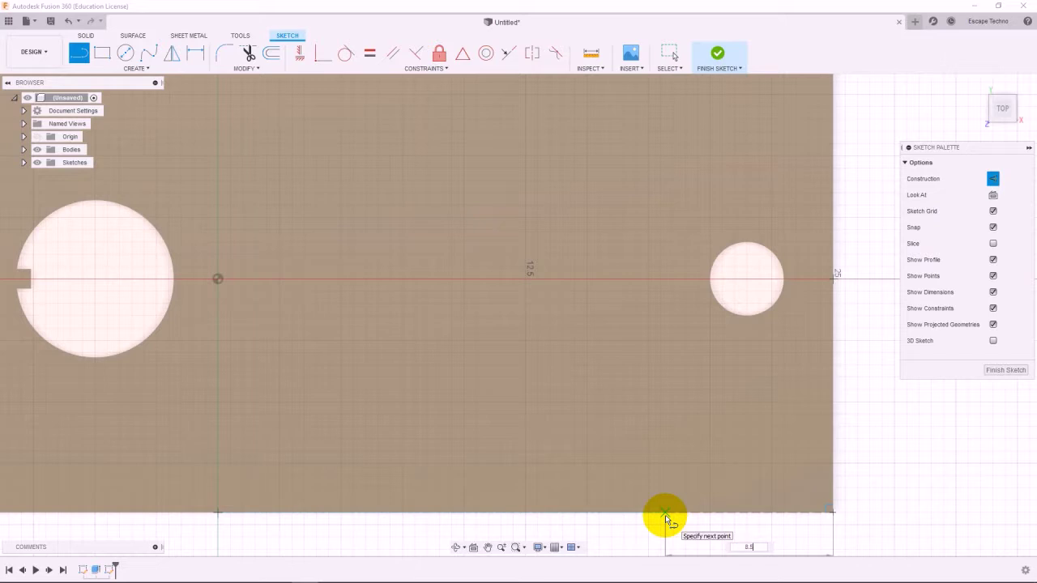
pyautogui.press('Return')
pyautogui.press('Escape')
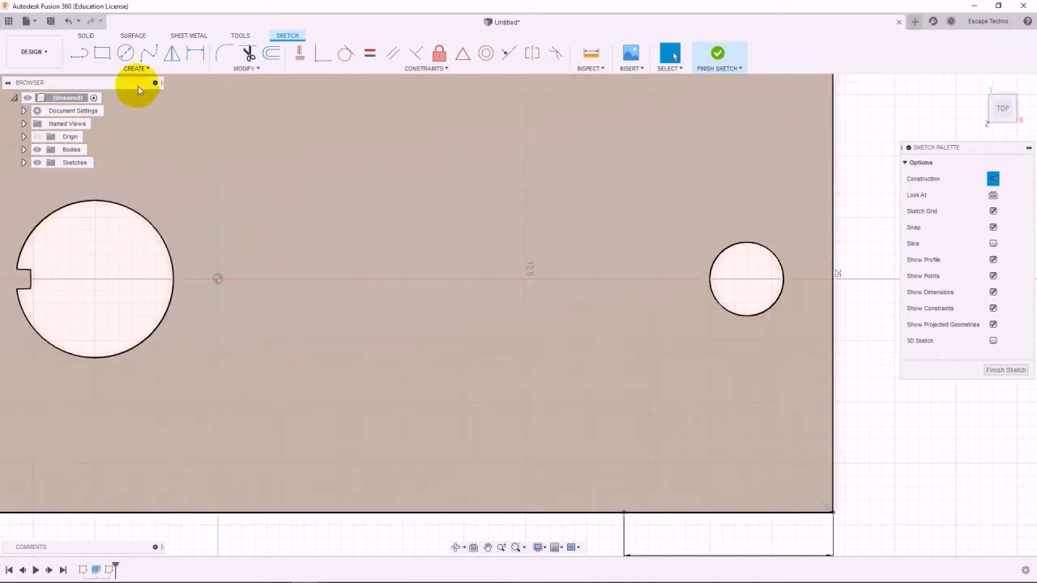
# Draw a solid-line rectangle 7.5 mm wide and 2 mm high on the plate's lower edge, starting at the construction line's left end.
pyautogui.click(102, 54)
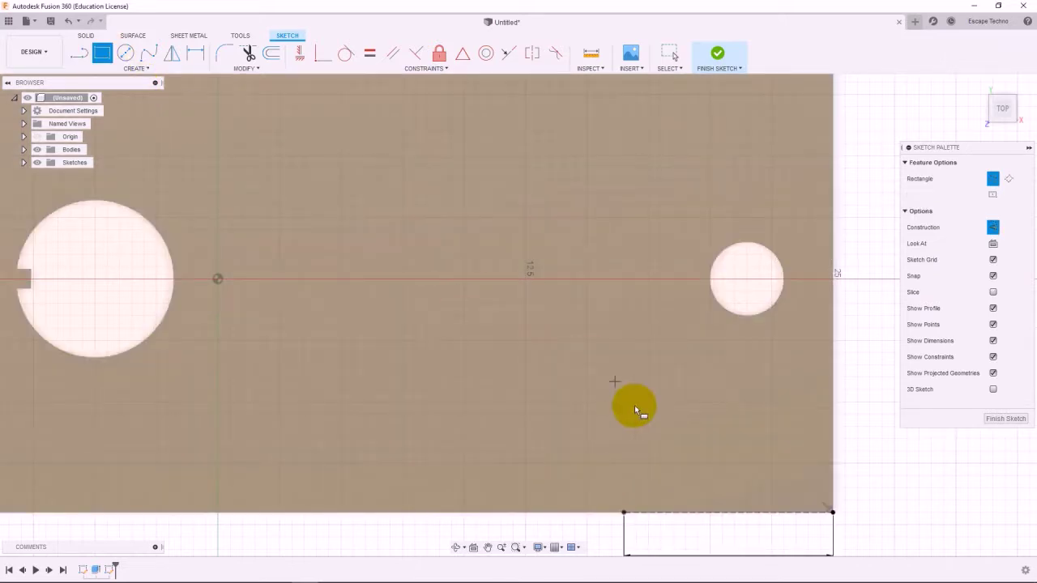
pyautogui.click(623, 513)
pyautogui.click(992, 229)
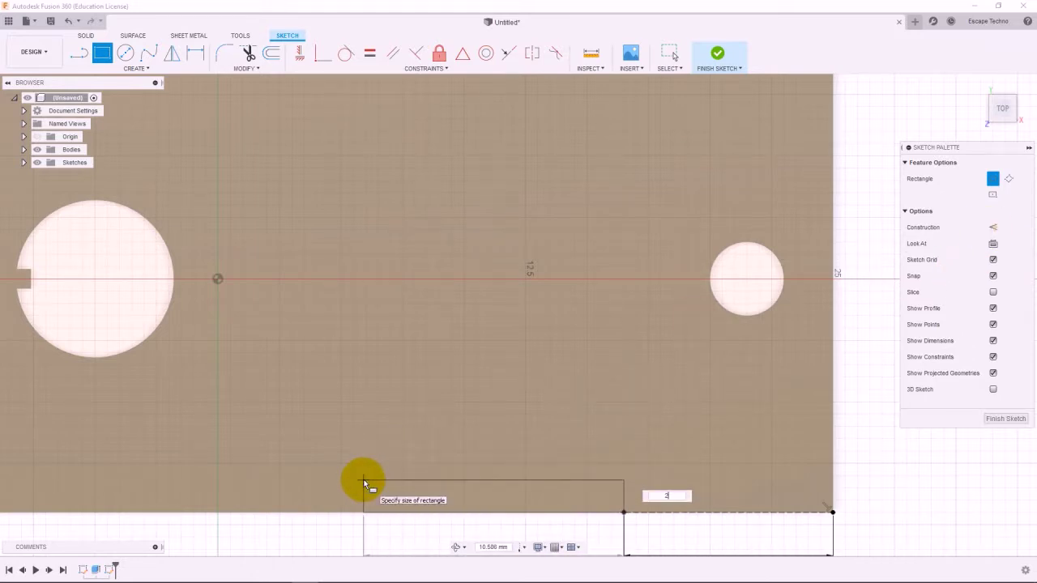
pyautogui.write('2')
pyautogui.press('Tab')
pyautogui.write('7.5')
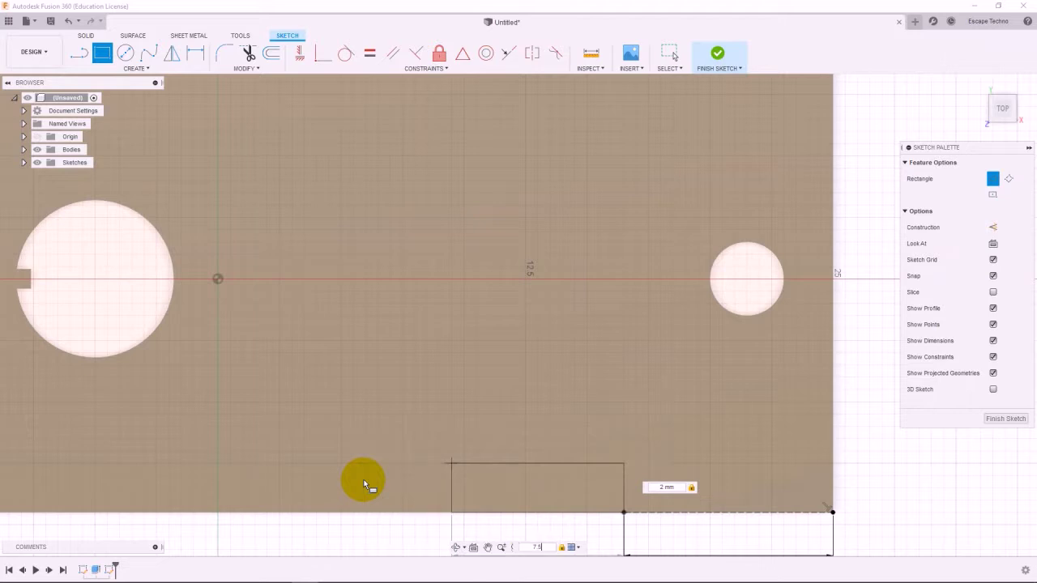
pyautogui.press('Return')
pyautogui.press('Escape')
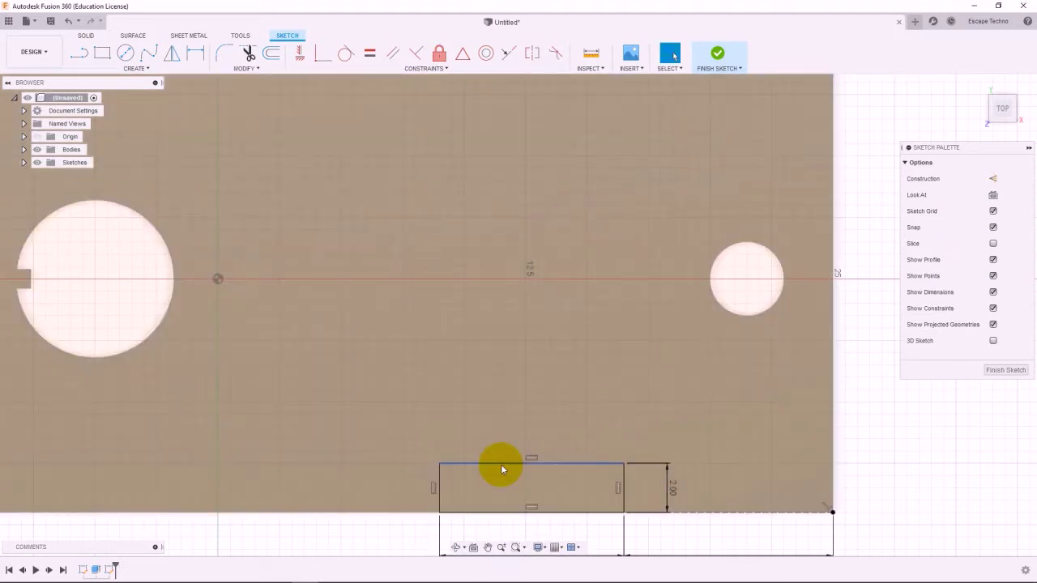
pyautogui.doubleClick(501, 464)
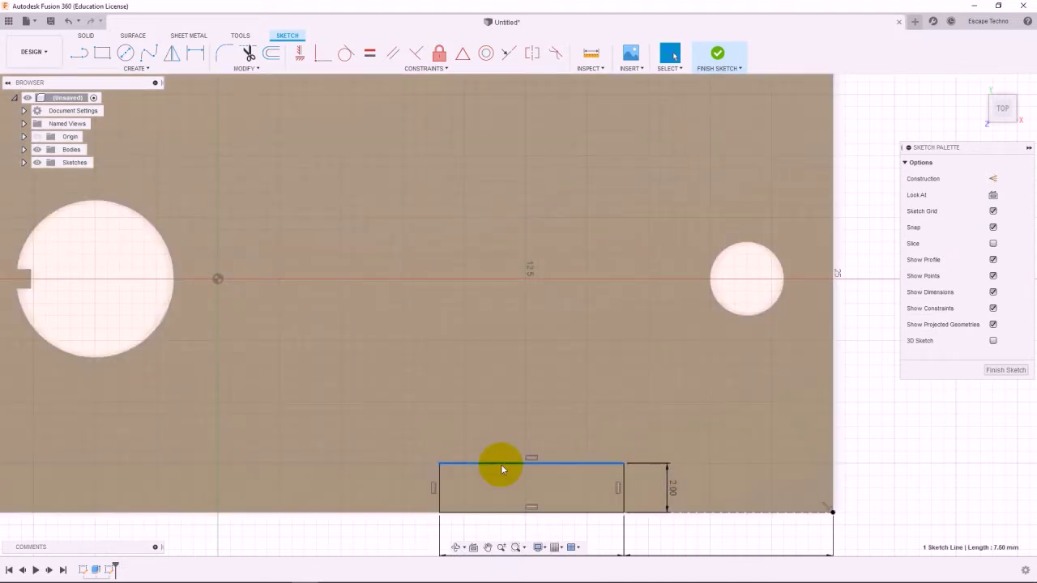
pyautogui.click(136, 68)
pyautogui.click(118, 258)
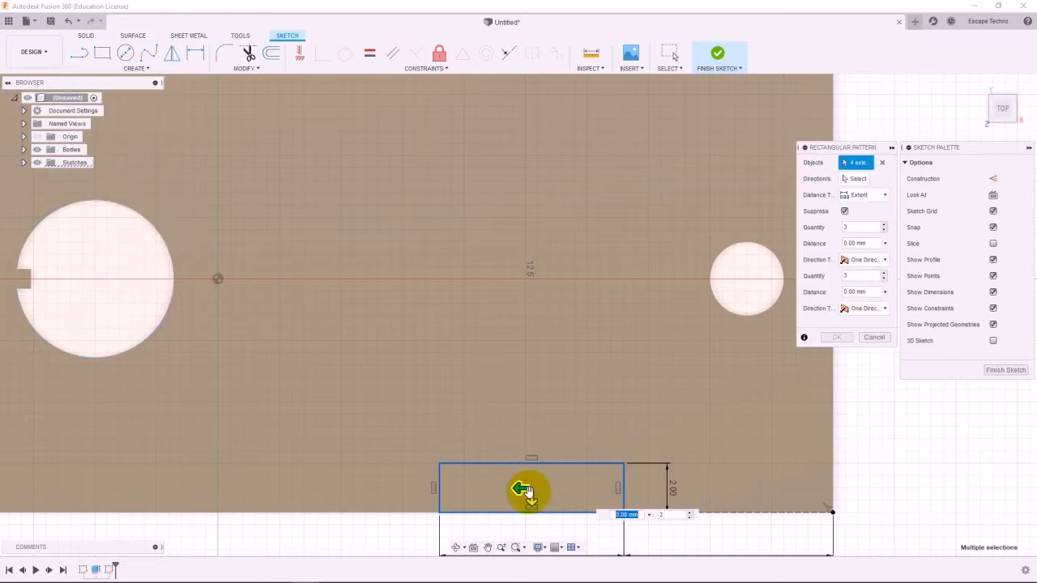
pyautogui.moveTo(528, 500); pyautogui.dragTo(531, 166)
pyautogui.write('2')
pyautogui.scroll(-2, 622, 273)
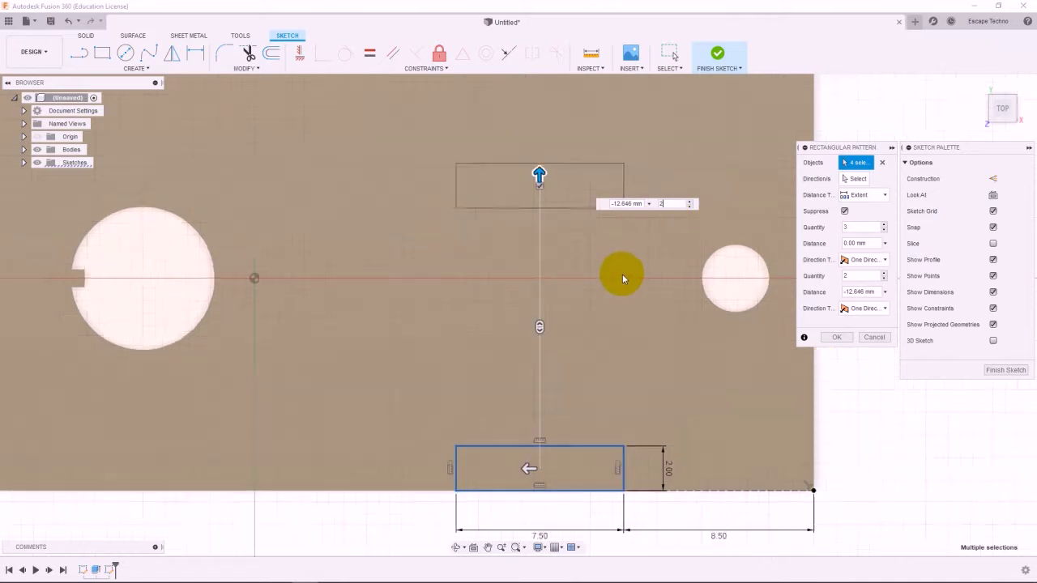
pyautogui.moveTo(546, 180); pyautogui.dragTo(541, 92)
pyautogui.press('Tab')
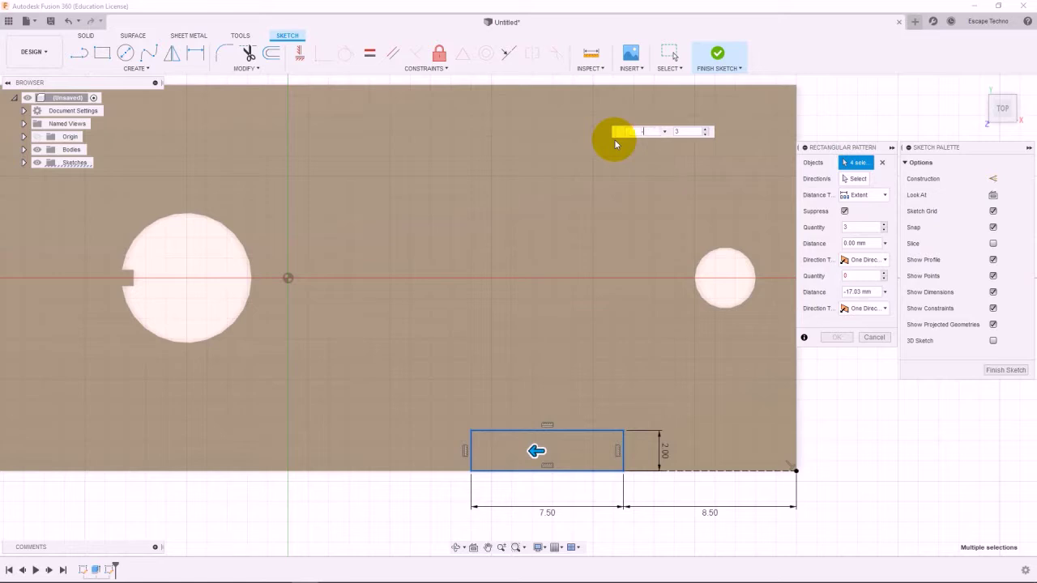
pyautogui.write('-17')
pyautogui.press('Tab')
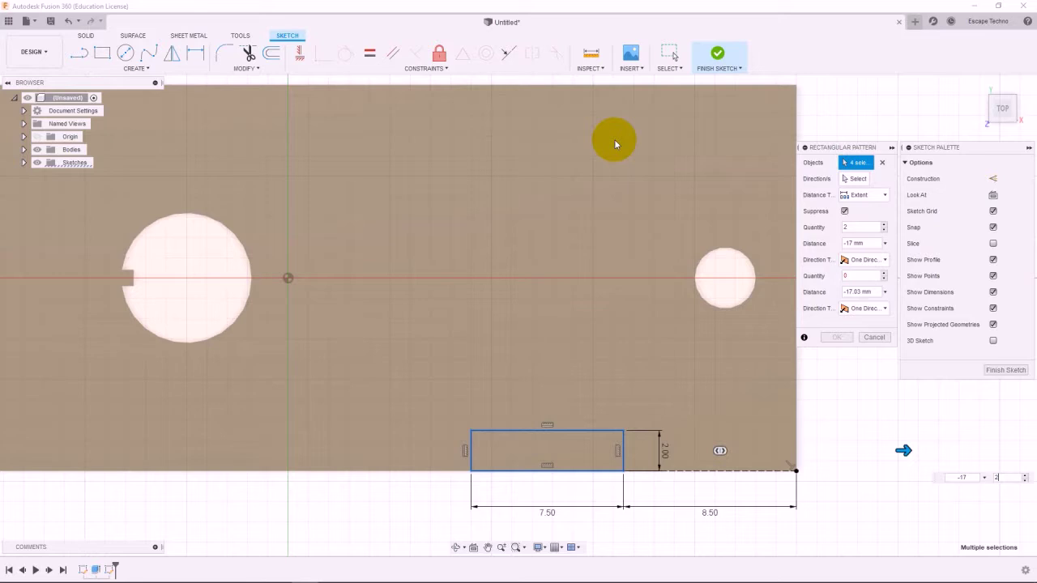
pyautogui.press('Escape')
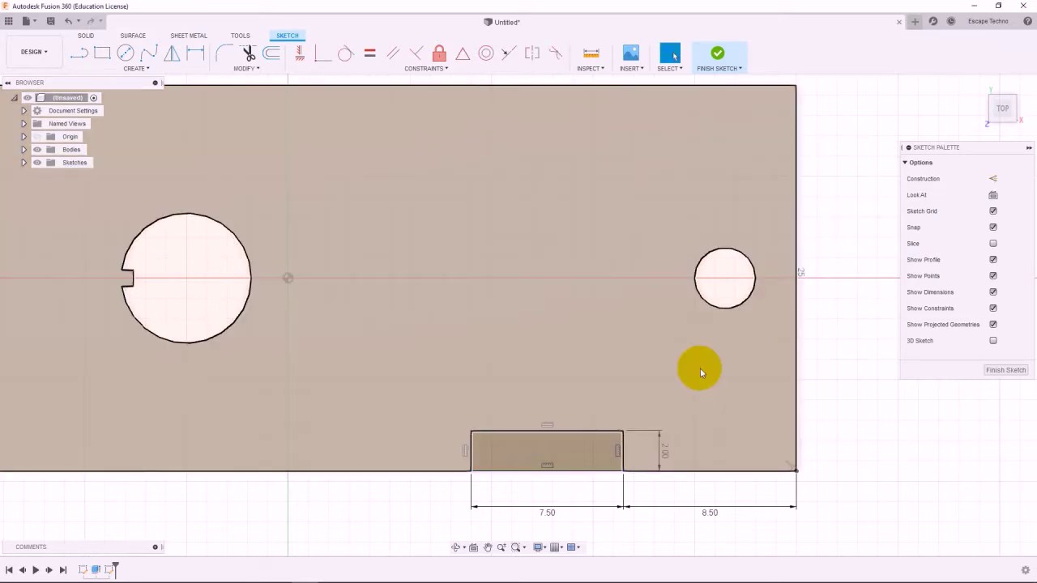
# Pattern the 7.5 × 2 mm rectangle across the plate's width as two instances with a distance of -17 mm, reaching the opposite long edge.
pyautogui.click(514, 437)
pyautogui.doubleClick(513, 432)
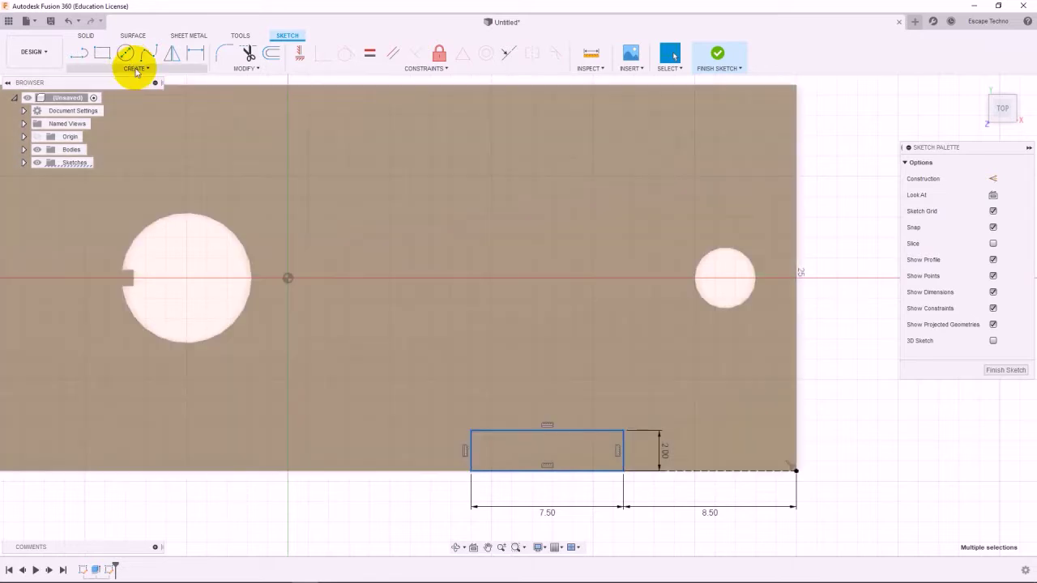
pyautogui.click(136, 68)
pyautogui.click(124, 256)
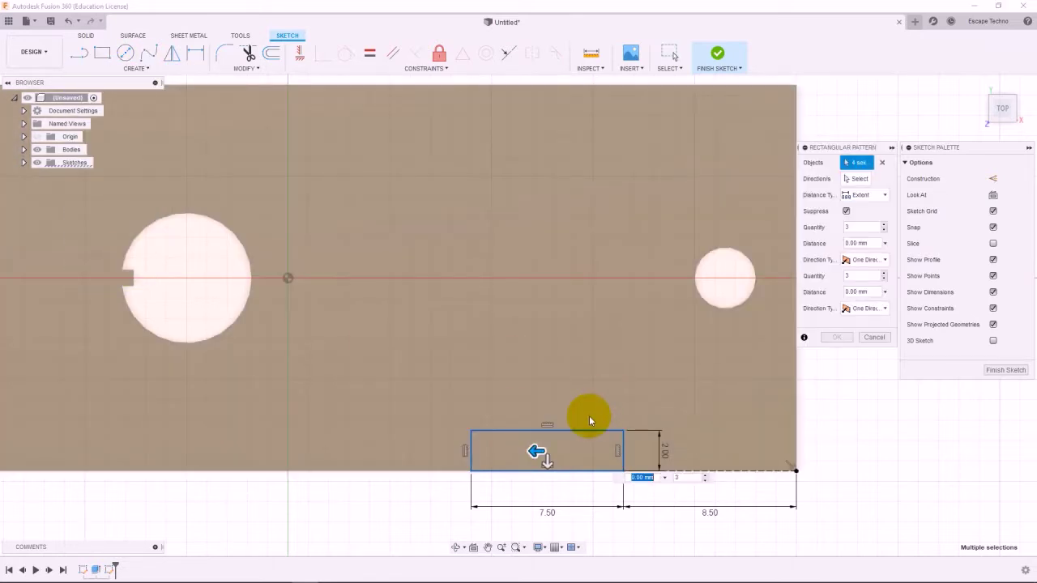
pyautogui.moveTo(548, 463); pyautogui.dragTo(547, 253)
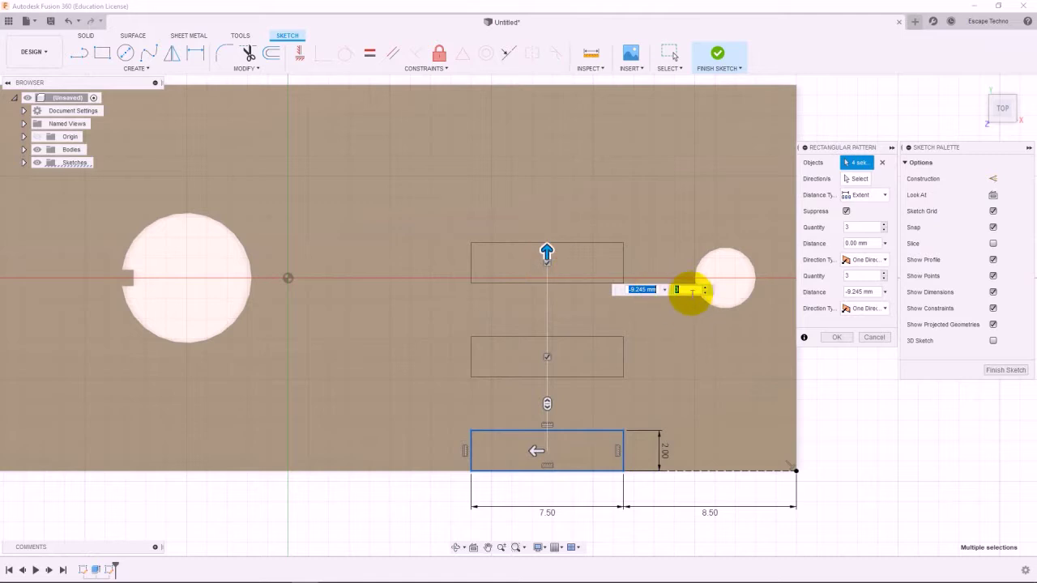
pyautogui.write('17')
pyautogui.press('Tab')
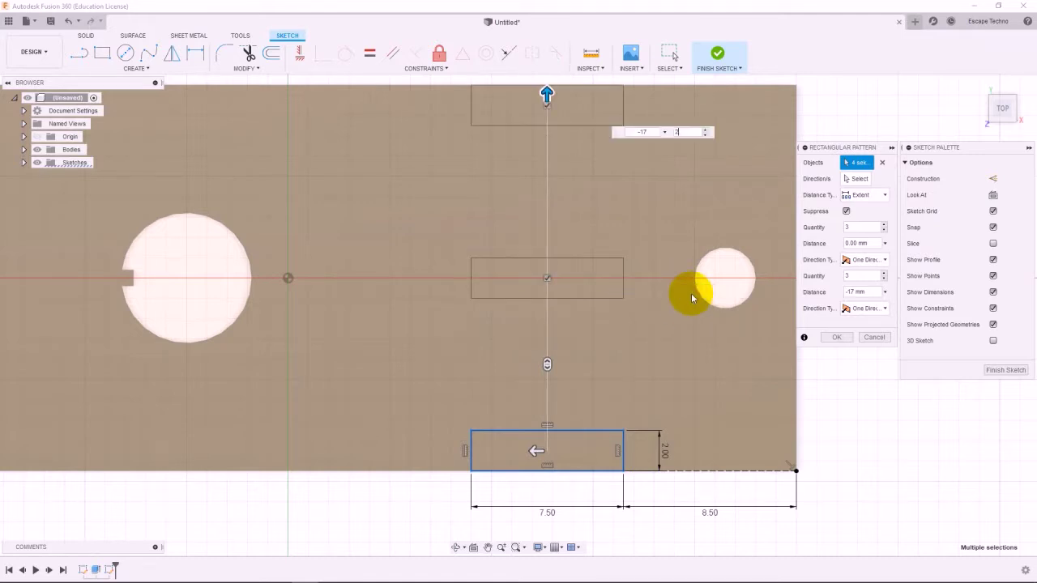
pyautogui.press('Return')
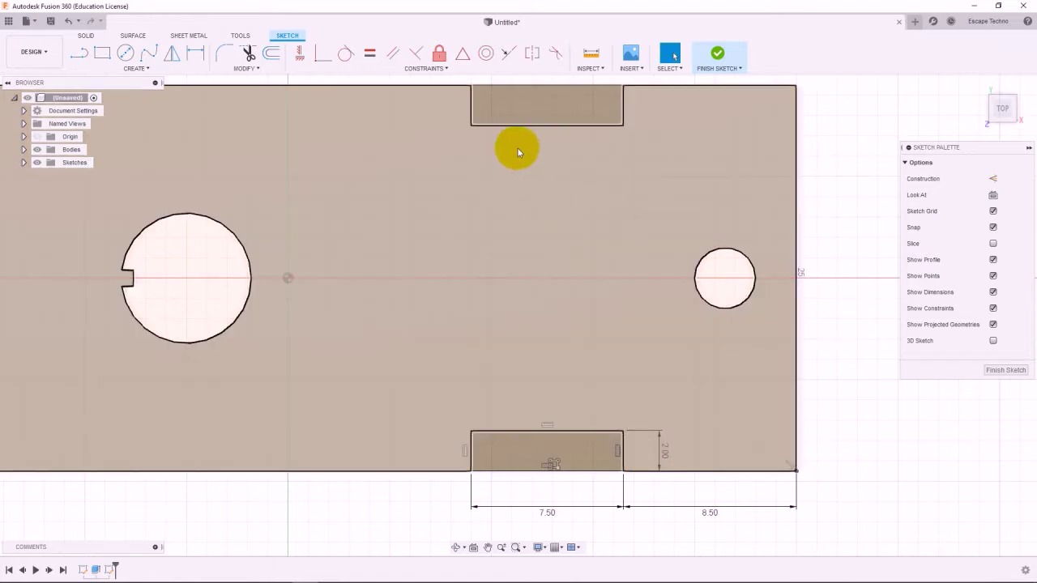
# Extrude both edge rectangles upward from the plate to form two upright lugs joined to it.
pyautogui.click(533, 107)
pyautogui.keyDown('shift'); pyautogui.click(588, 469); pyautogui.keyUp('shift')
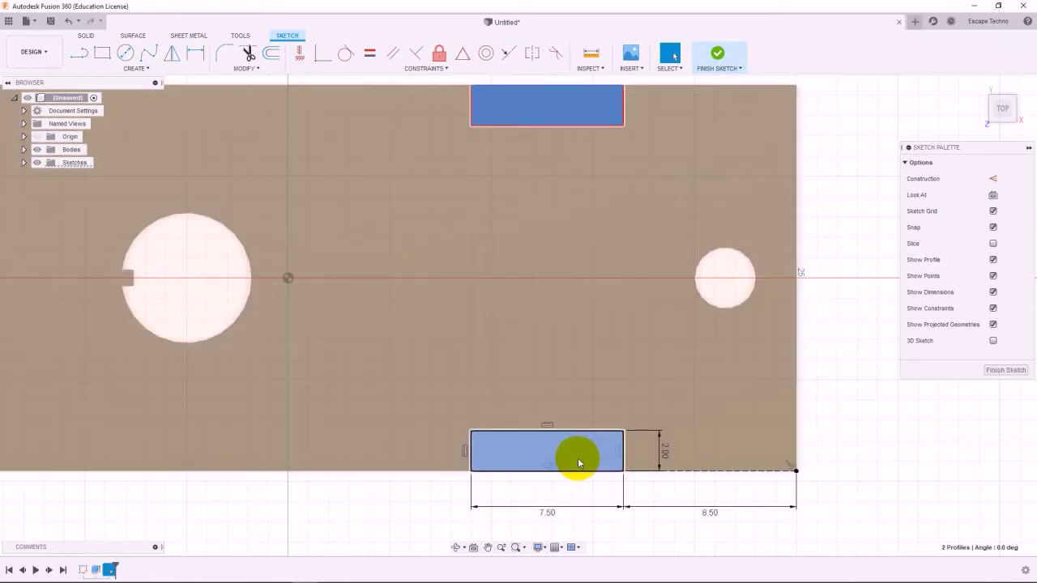
pyautogui.press('e')
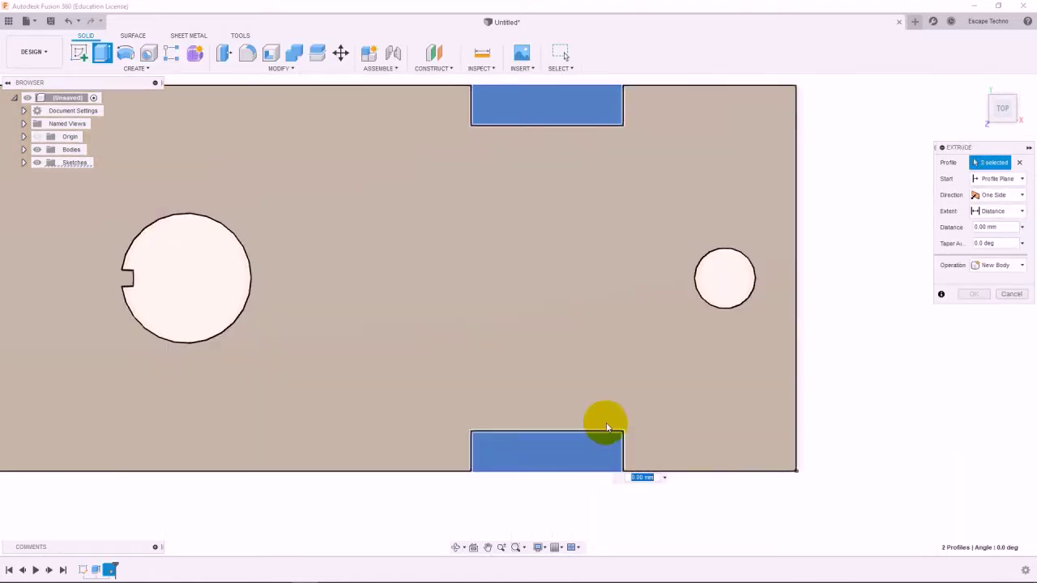
pyautogui.moveTo(621, 462)
pyautogui.keyDown('shift'); pyautogui.mouseDown(button='middle')
pyautogui.moveTo(609, 343)
pyautogui.moveTo(616, 388)
pyautogui.mouseUp(button='middle'); pyautogui.keyUp('shift')
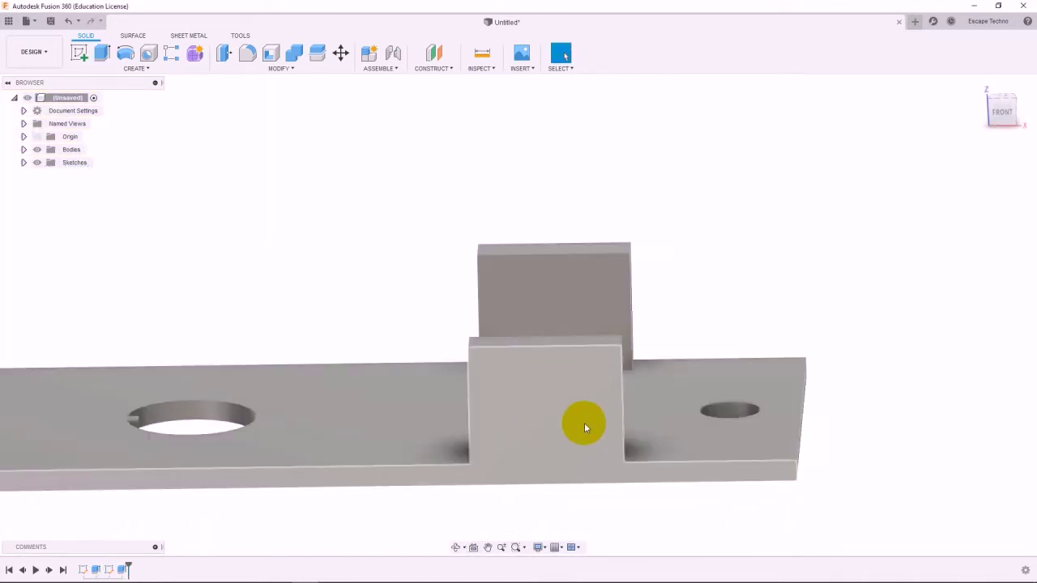
# Sketch a circle on the rear lug's inner face, centred on its top edge's midpoint and reaching the edge's corner.
pyautogui.click(591, 275)
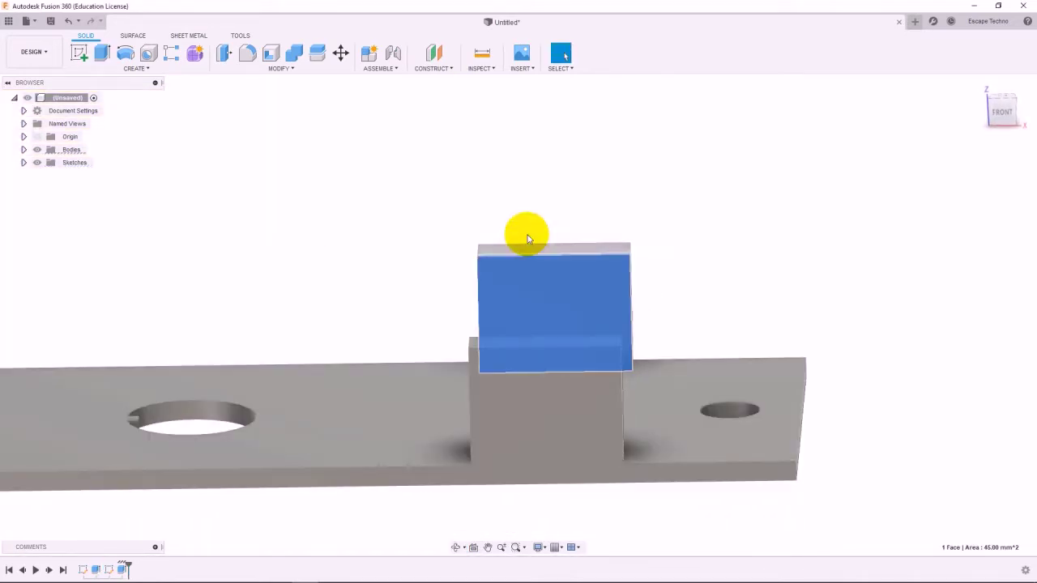
pyautogui.click(77, 54)
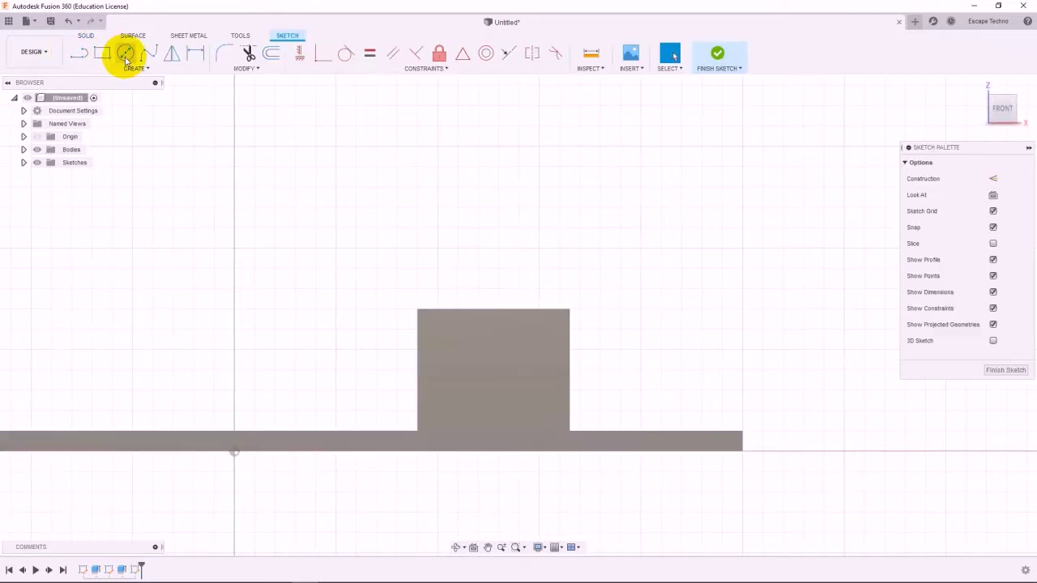
pyautogui.click(125, 52)
pyautogui.scroll(2, 490, 312)
pyautogui.click(495, 307)
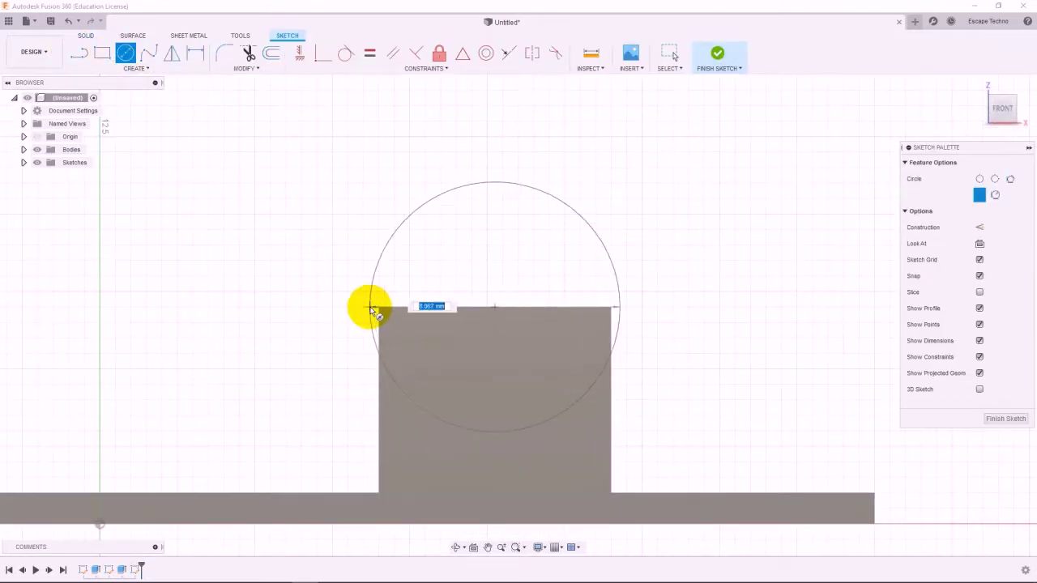
pyautogui.click(378, 309)
pyautogui.press('Escape')
# Extrude the circle's upper half through the rear lug's thickness to give the lug a rounded top.
pyautogui.click(519, 248)
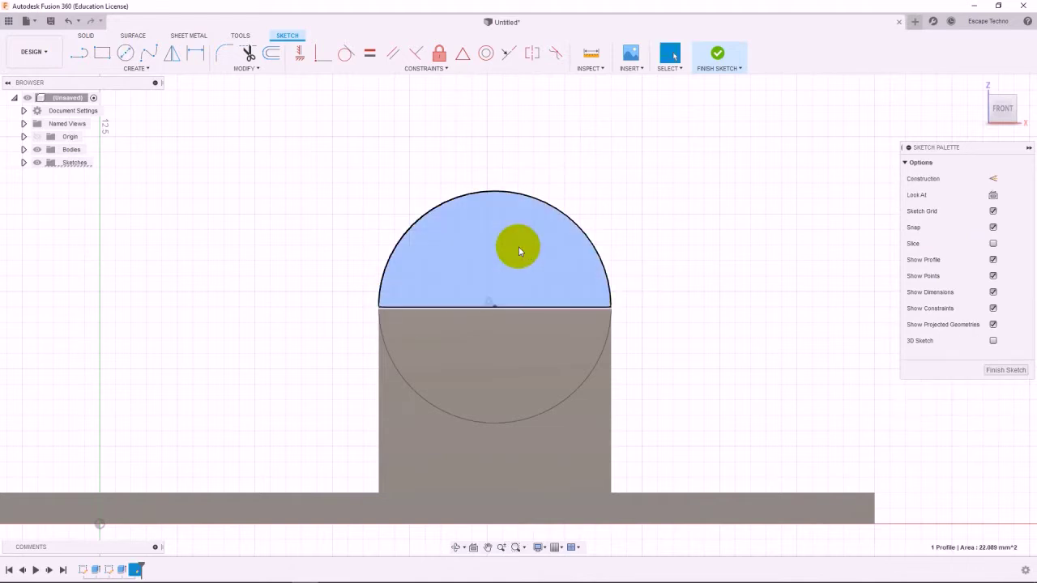
pyautogui.press('e')
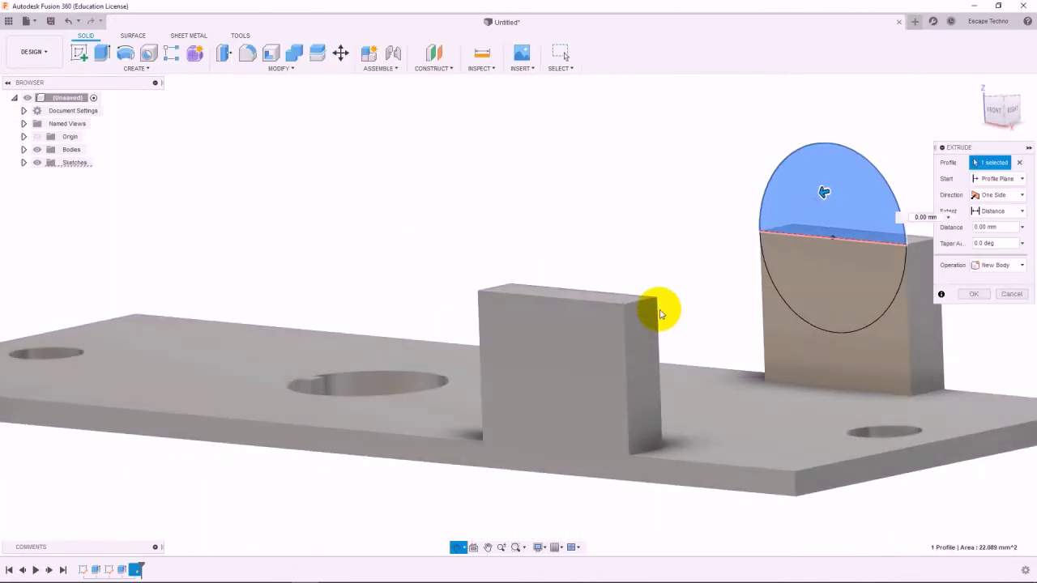
pyautogui.click(659, 306)
pyautogui.press('Return')
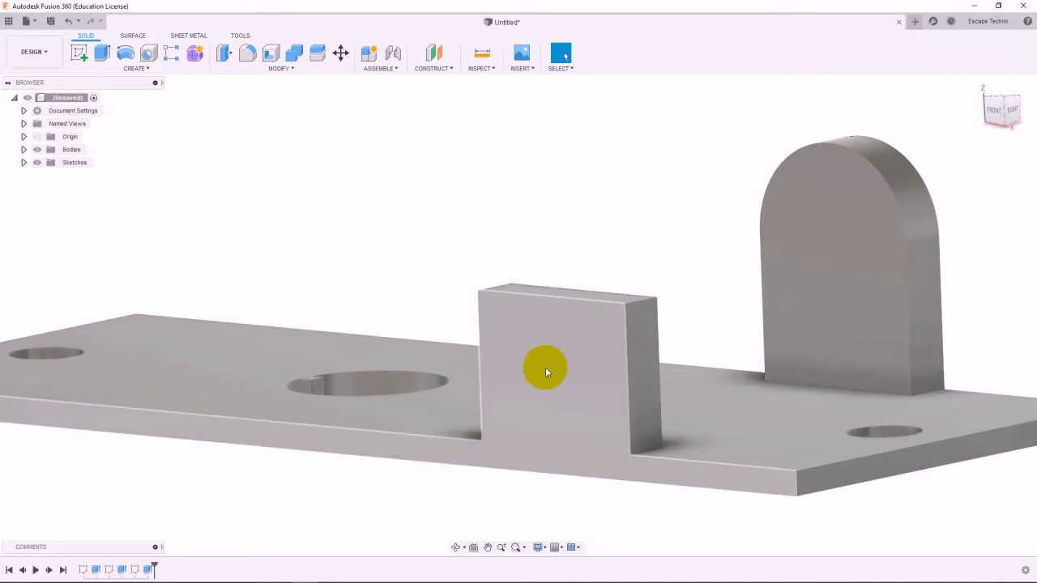
# Sketch a circle on the front lug's outer face, centred on its top edge's midpoint and reaching the edge's corner.
pyautogui.click(87, 64)
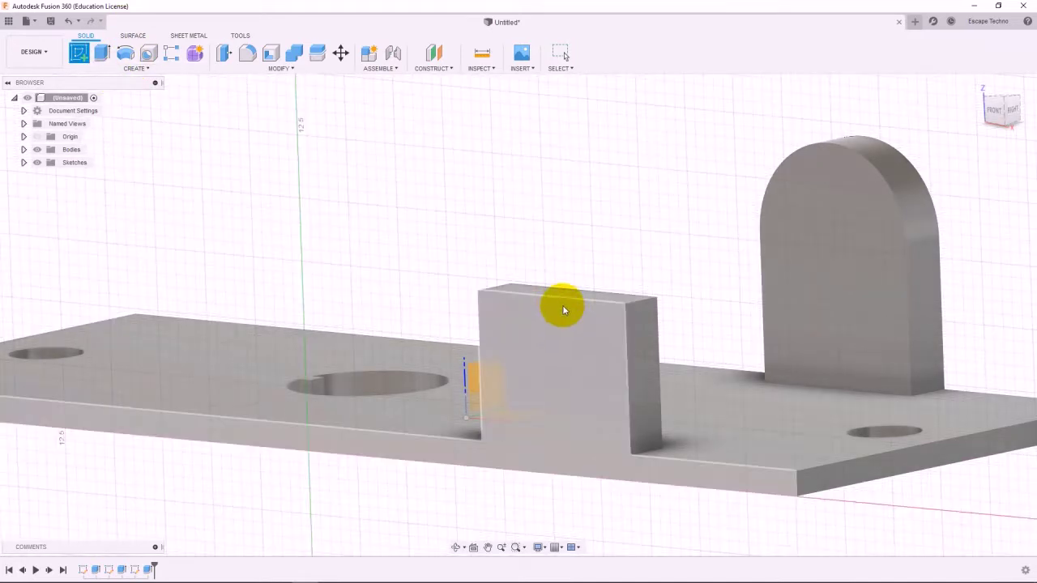
pyautogui.click(561, 313)
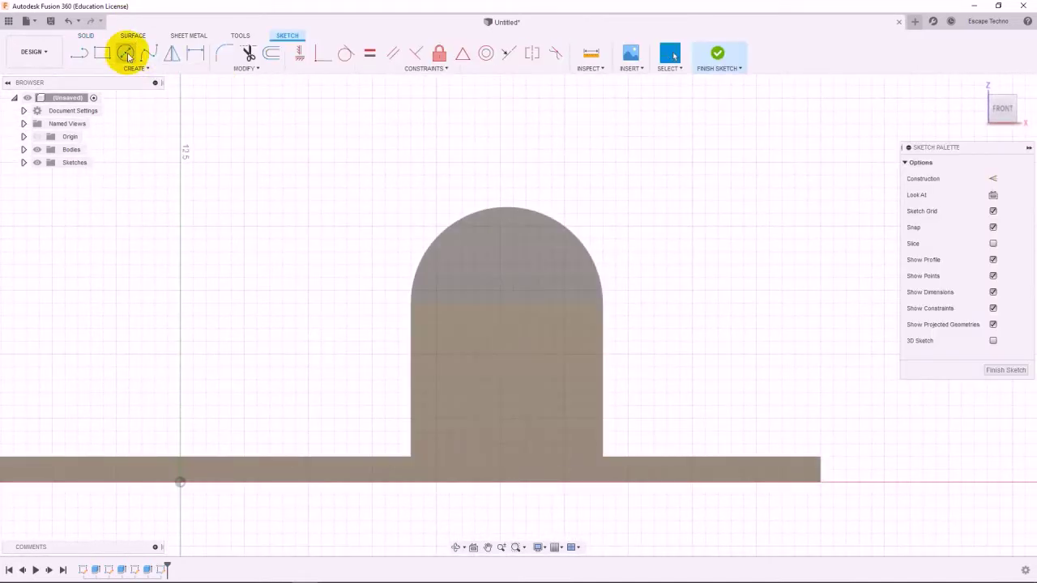
pyautogui.click(125, 52)
pyautogui.click(507, 303)
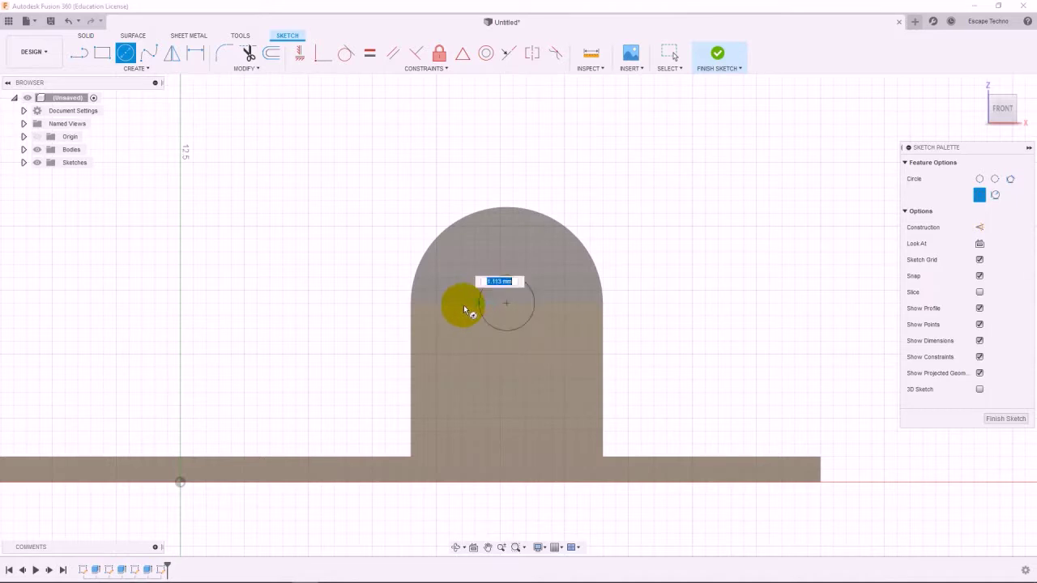
pyautogui.click(411, 299)
pyautogui.press('Escape')
pyautogui.click(508, 268)
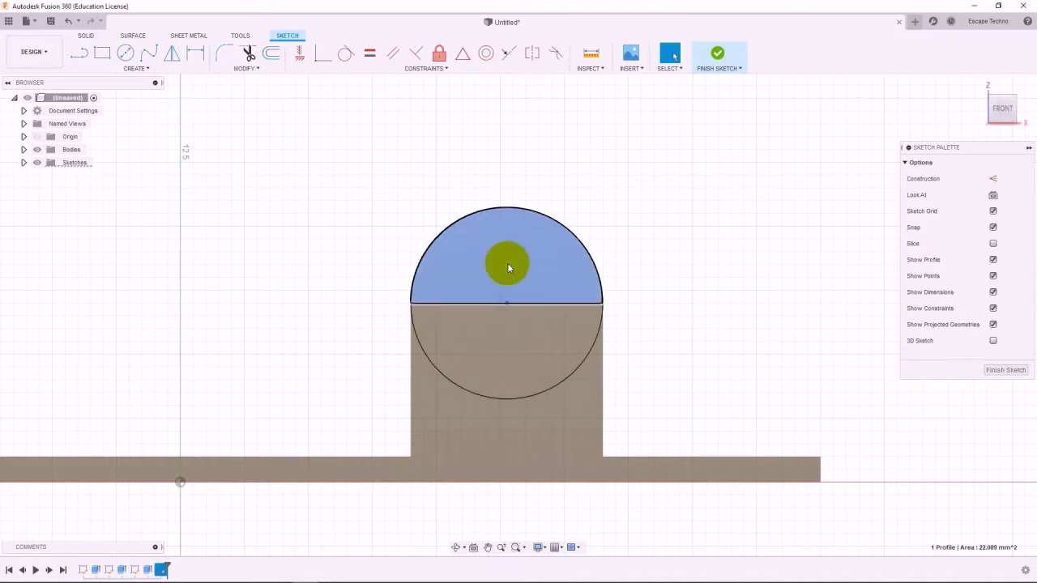
pyautogui.press('e')
pyautogui.press('Return')
pyautogui.moveTo(555, 278)
pyautogui.keyDown('shift'); pyautogui.mouseDown(button='middle')
pyautogui.moveTo(625, 327)
pyautogui.moveTo(597, 339)
pyautogui.mouseUp(button='middle'); pyautogui.keyUp('shift')
pyautogui.hotkey('ctrl', 'z')
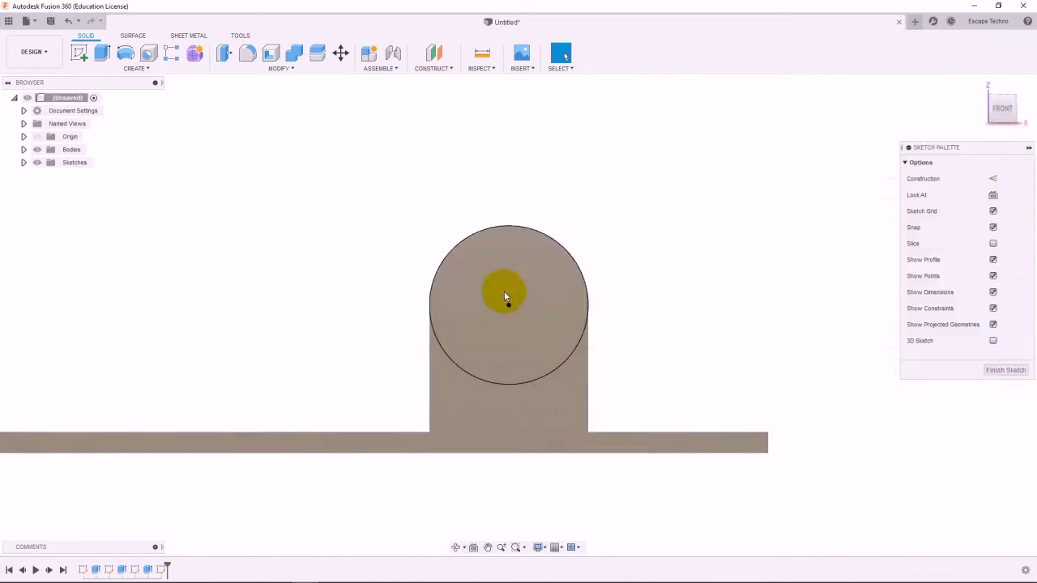
# Extrude the upper half-circle over the front lug's thickness so its top is rounded like the rear lug.
pyautogui.click(504, 297)
pyautogui.press('e')
pyautogui.keyDown('shift'); pyautogui.moveTo(715, 347); pyautogui.dragTo(648, 356, button='middle'); pyautogui.keyUp('shift')
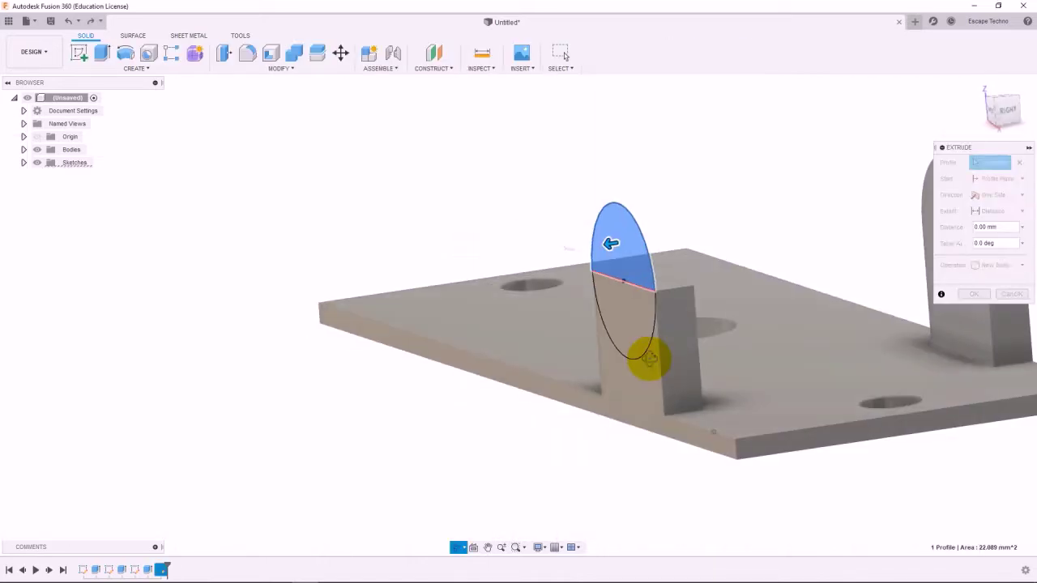
pyautogui.press('Return')
pyautogui.keyDown('shift'); pyautogui.moveTo(648, 355); pyautogui.dragTo(655, 407, button='middle'); pyautogui.keyUp('shift')
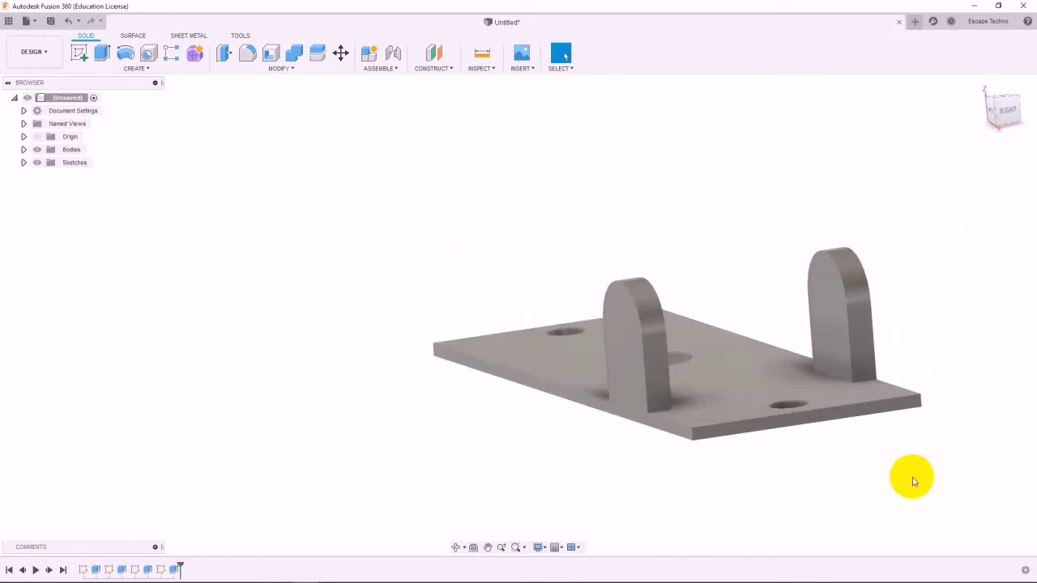
# Start a sketch on the front lug's outer face and draw a small circle concentric with its rounded top.
pyautogui.keyDown('shift'); pyautogui.moveTo(629, 465); pyautogui.dragTo(562, 426, button='middle'); pyautogui.keyUp('shift')
pyautogui.click(894, 333)
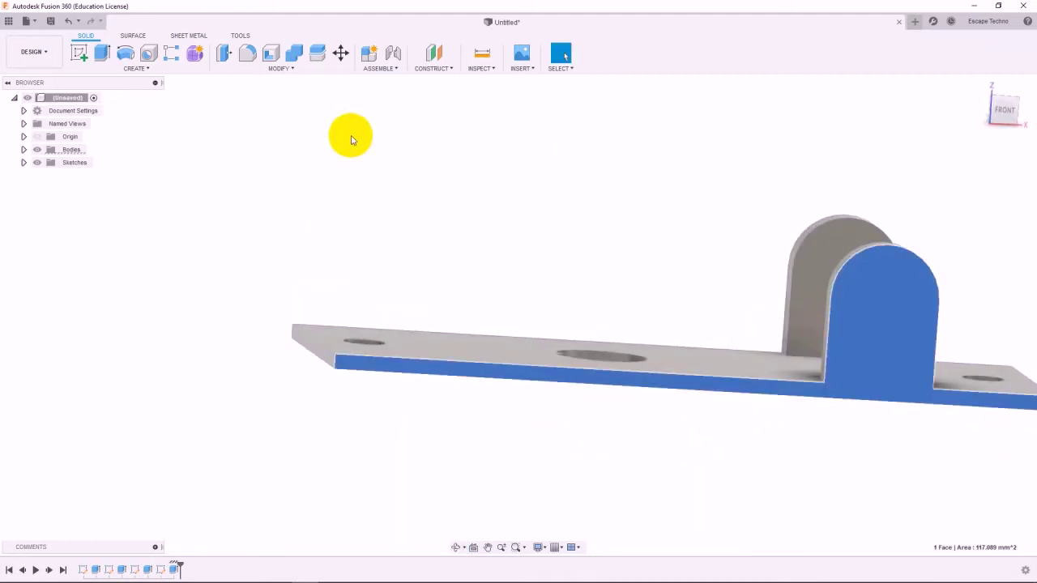
pyautogui.click(80, 54)
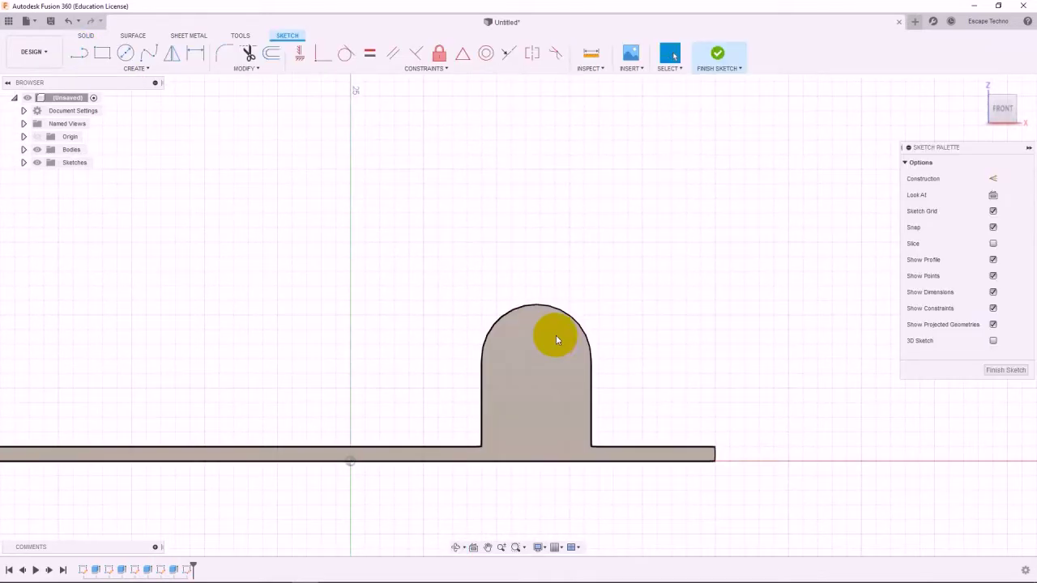
pyautogui.click(125, 55)
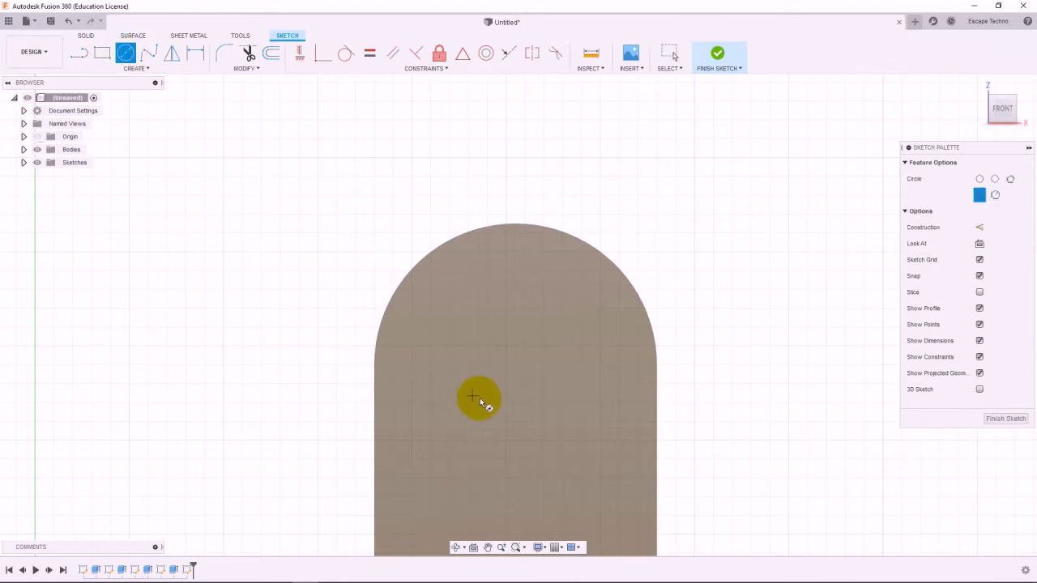
pyautogui.click(516, 366)
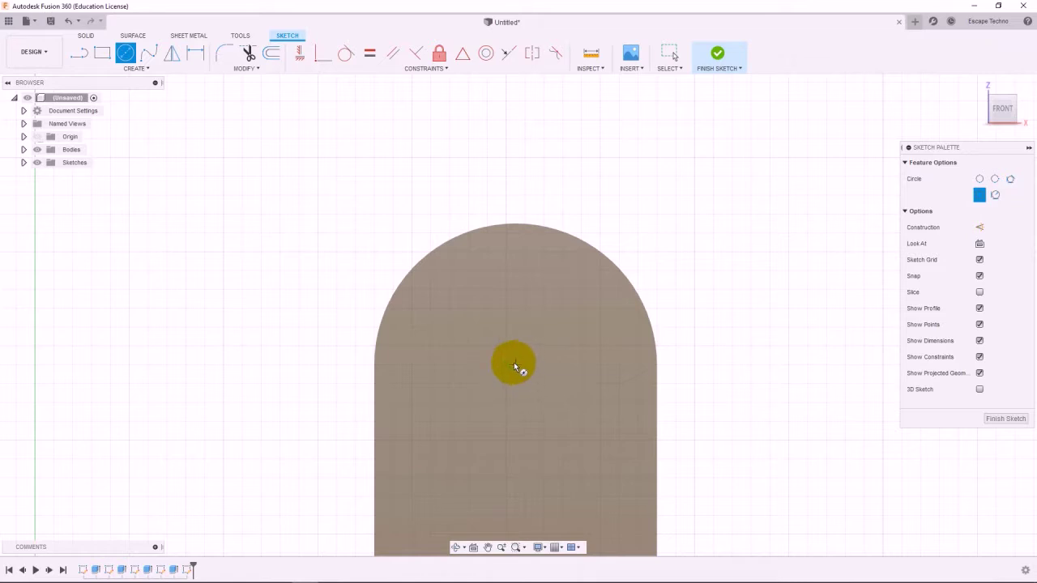
pyautogui.click(466, 360)
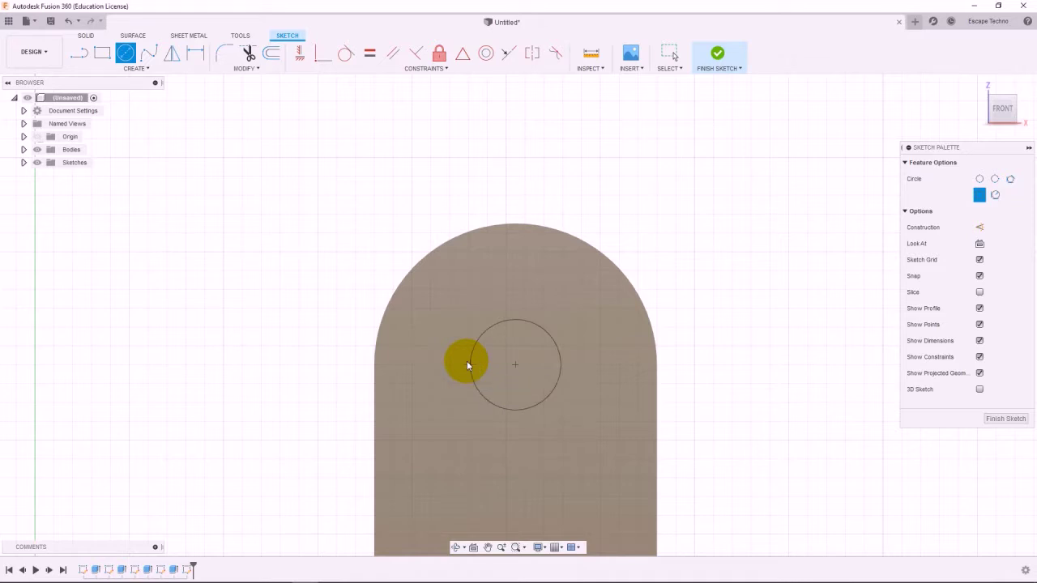
pyautogui.press('Escape')
# Extrude the small circle as a cut through both lugs to make aligned holes.
pyautogui.click(497, 353)
pyautogui.press('e')
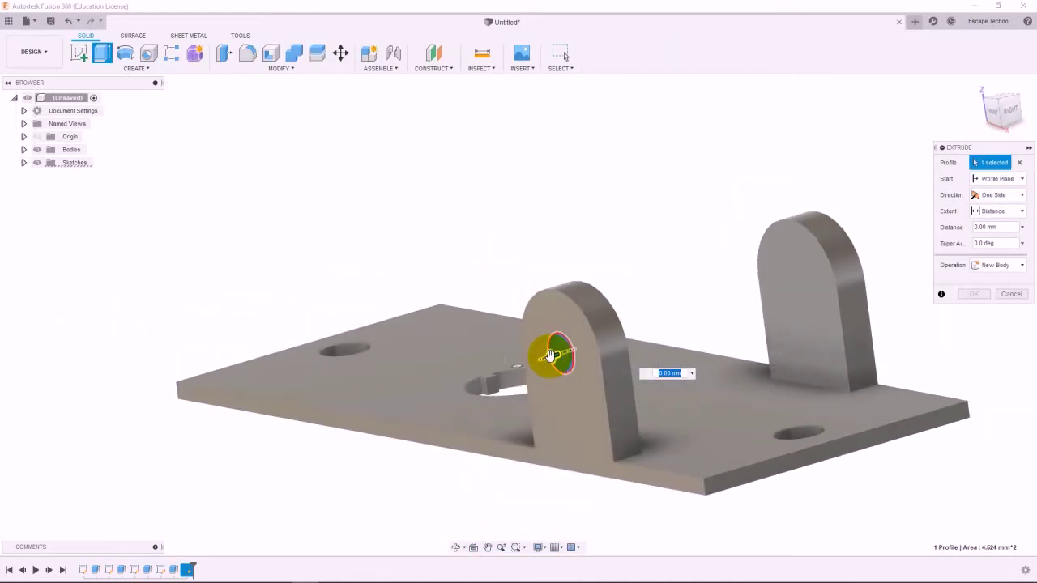
pyautogui.moveTo(556, 359); pyautogui.dragTo(855, 297)
pyautogui.click(973, 310)
# Sketch on the plate's top face a 4 mm circle centred on each lug's inner corner nearest the short end, reaching the plate's long edge.
pyautogui.keyDown('shift'); pyautogui.moveTo(616, 381); pyautogui.dragTo(660, 369, button='middle'); pyautogui.keyUp('shift')
pyautogui.click(661, 371)
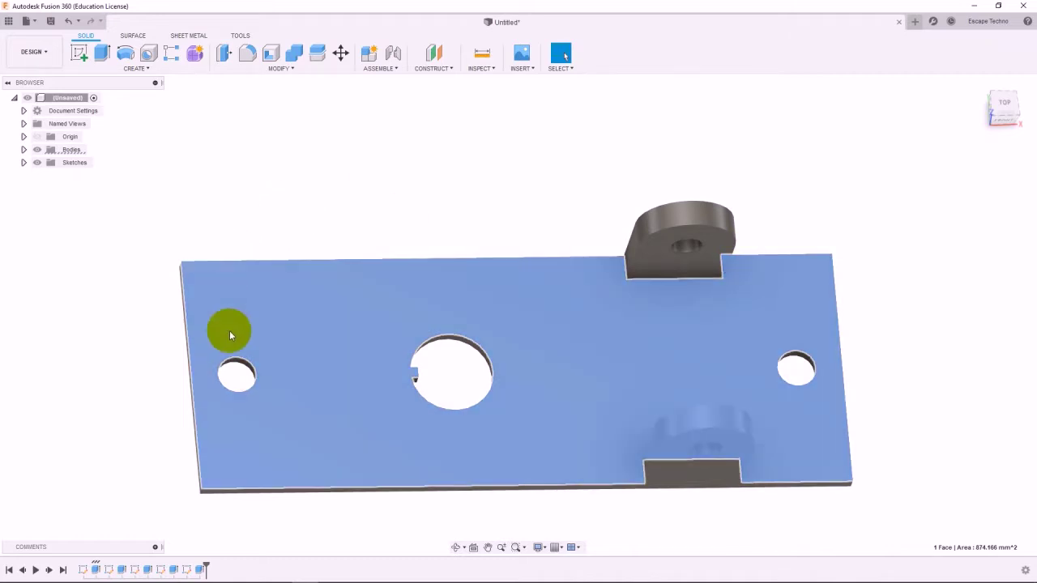
pyautogui.click(79, 52)
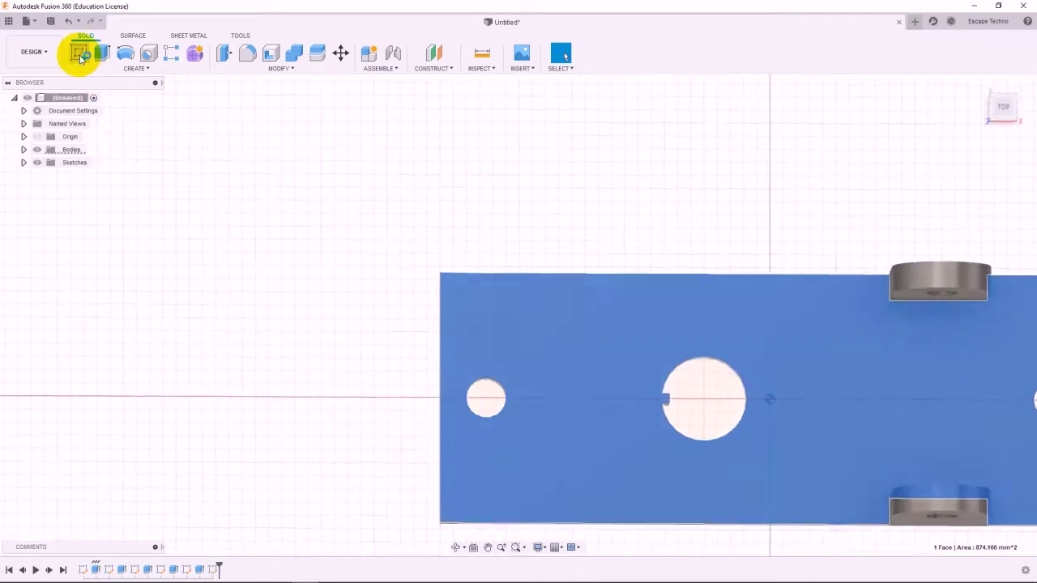
pyautogui.scroll(5, 606, 359)
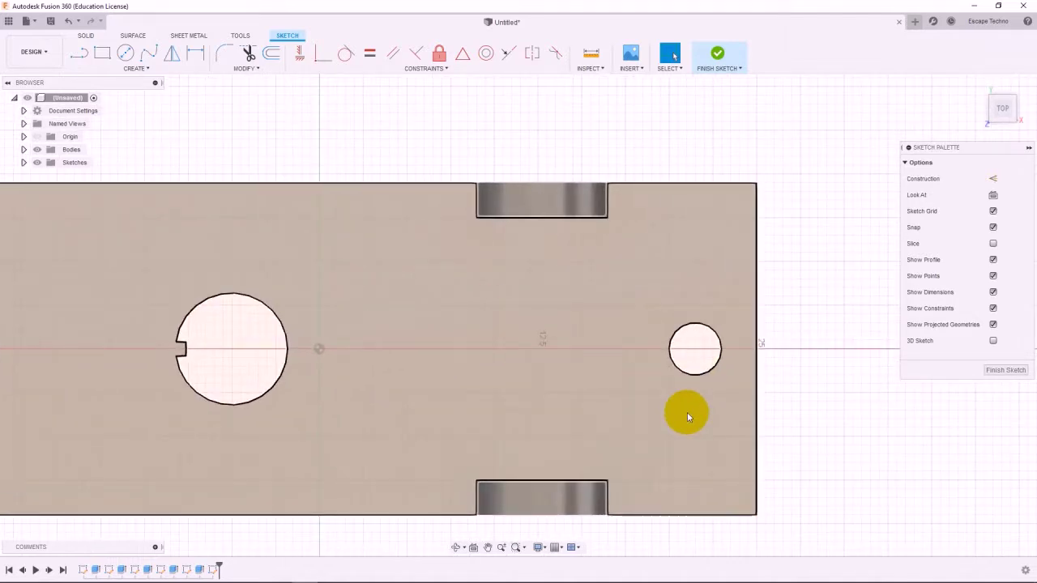
pyautogui.scroll(2, 632, 448)
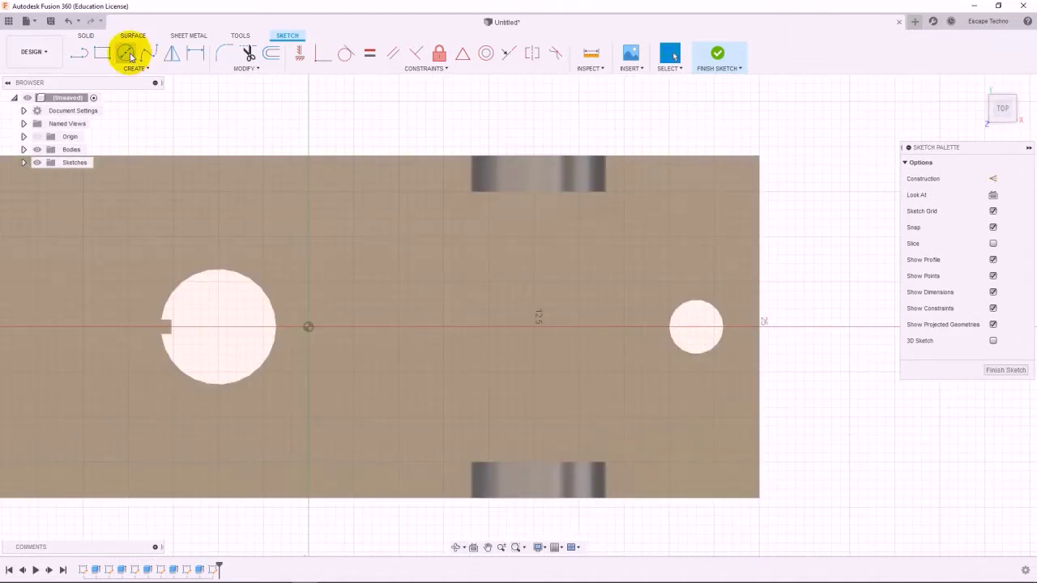
pyautogui.click(127, 54)
pyautogui.click(606, 462)
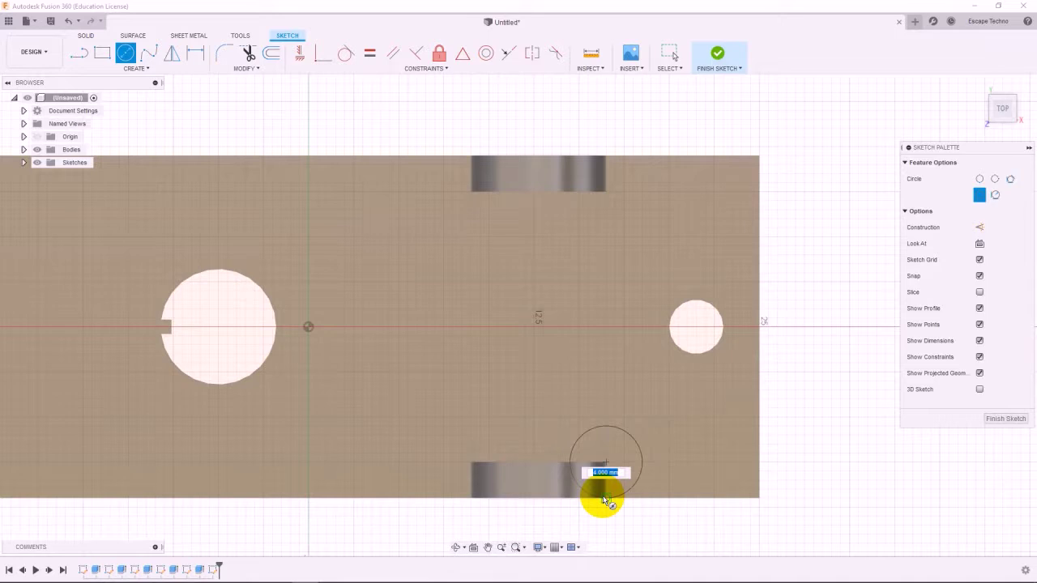
pyautogui.click(604, 501)
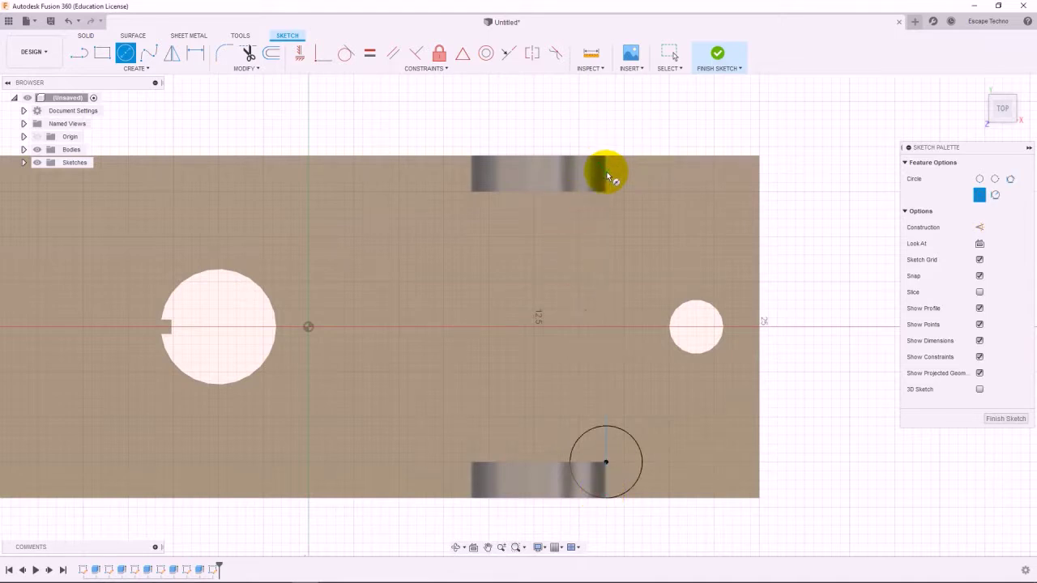
pyautogui.click(606, 192)
pyautogui.click(607, 157)
pyautogui.click(79, 53)
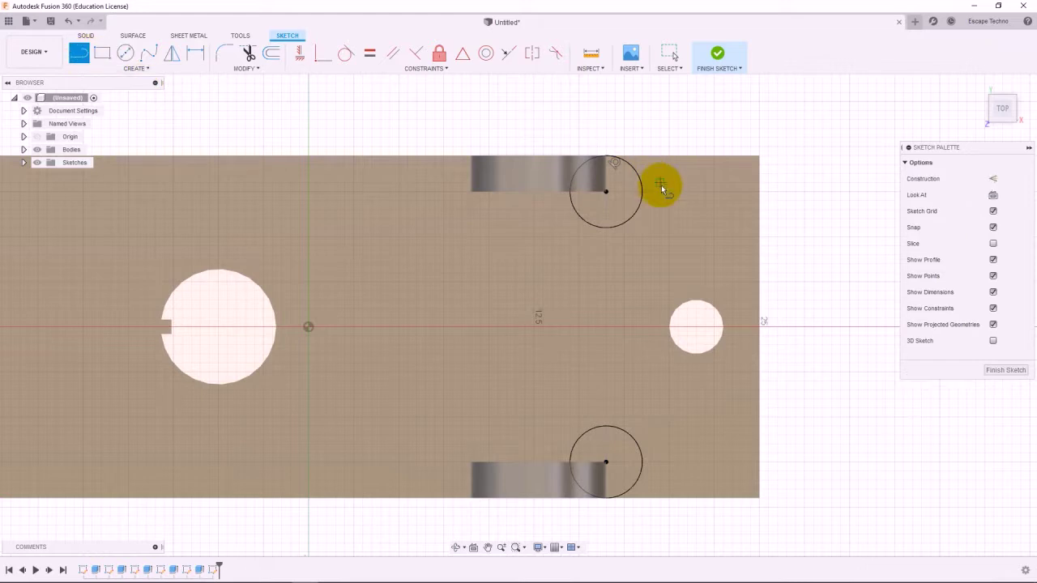
pyautogui.click(640, 191)
pyautogui.doubleClick(759, 192)
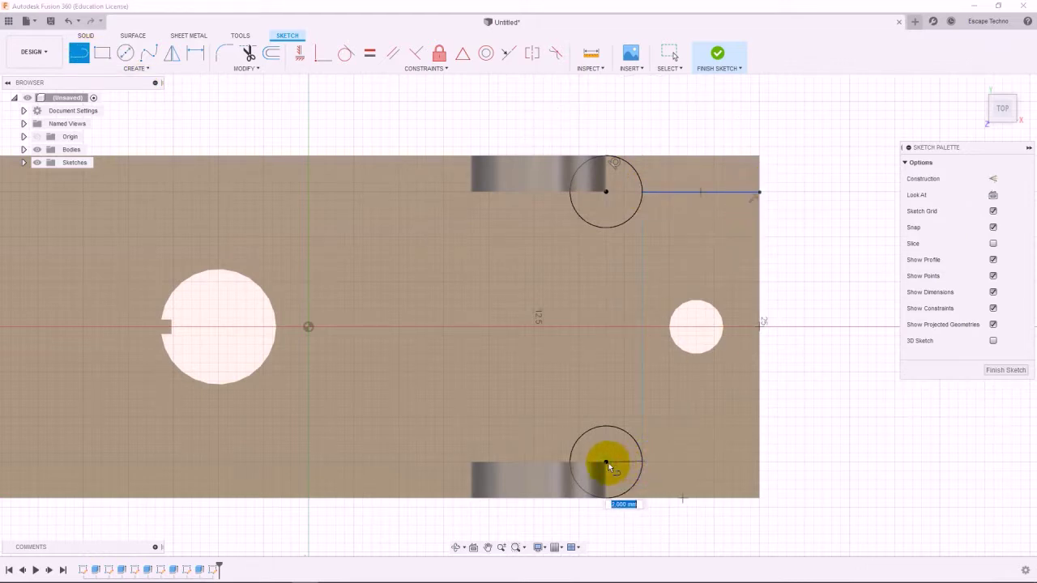
pyautogui.press('Escape')
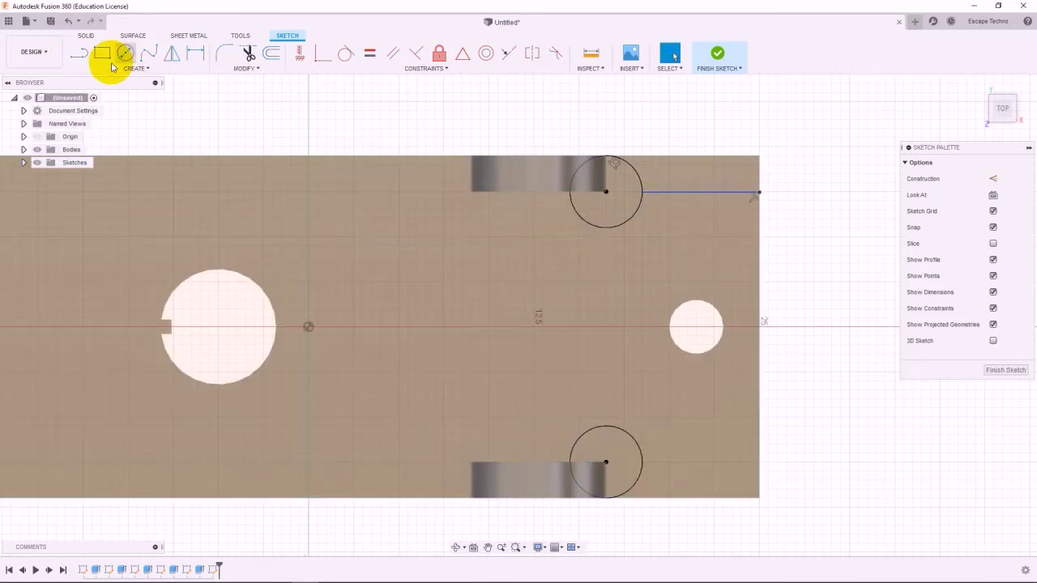
pyautogui.click(79, 52)
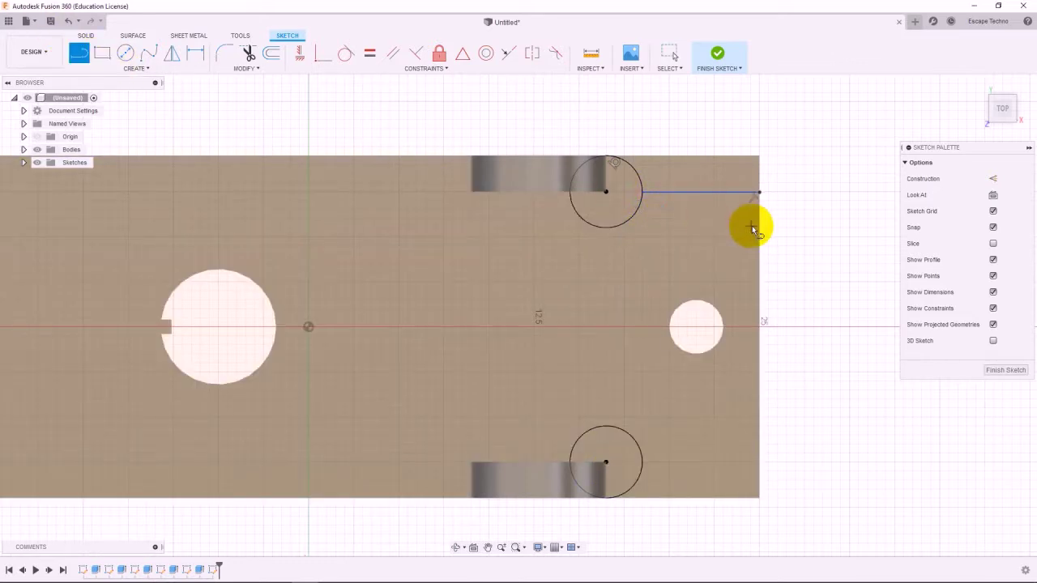
pyautogui.press('Escape')
pyautogui.hotkey('ctrl', 'z')
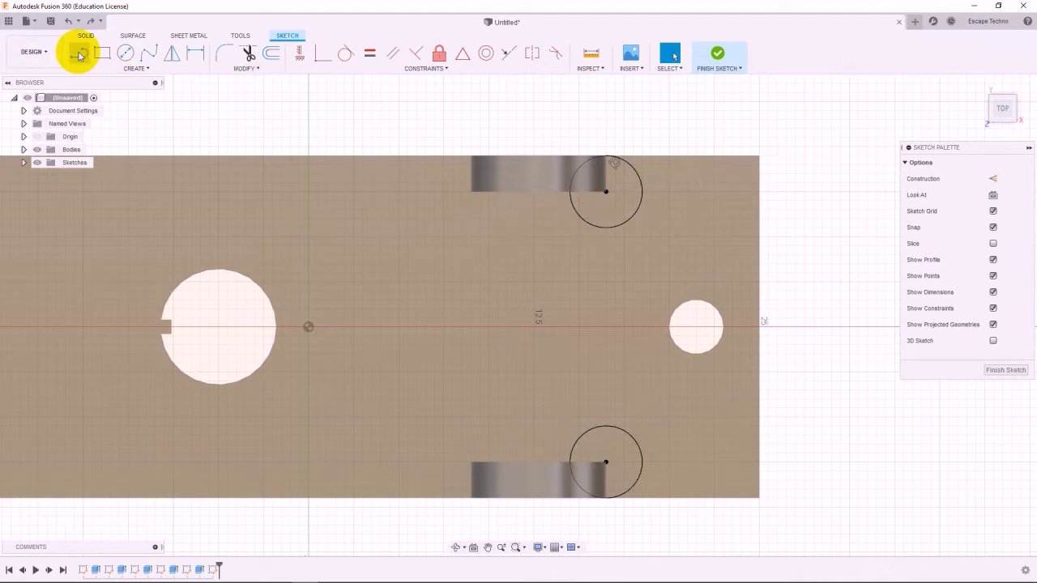
# Draw a horizontal line from each circle's centre to the plate's nearby short edge.
pyautogui.click(79, 53)
pyautogui.click(605, 192)
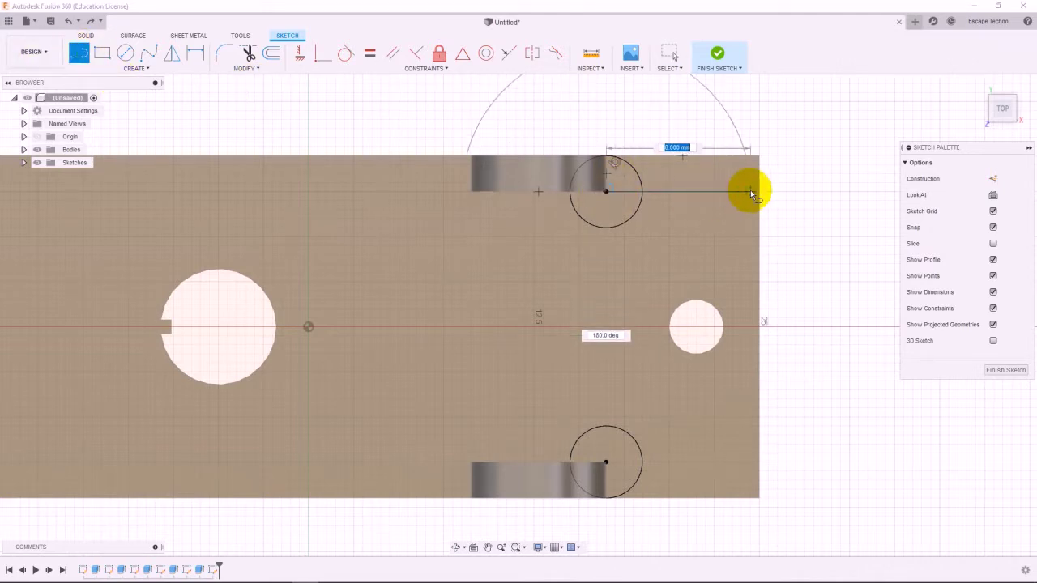
pyautogui.doubleClick(759, 191)
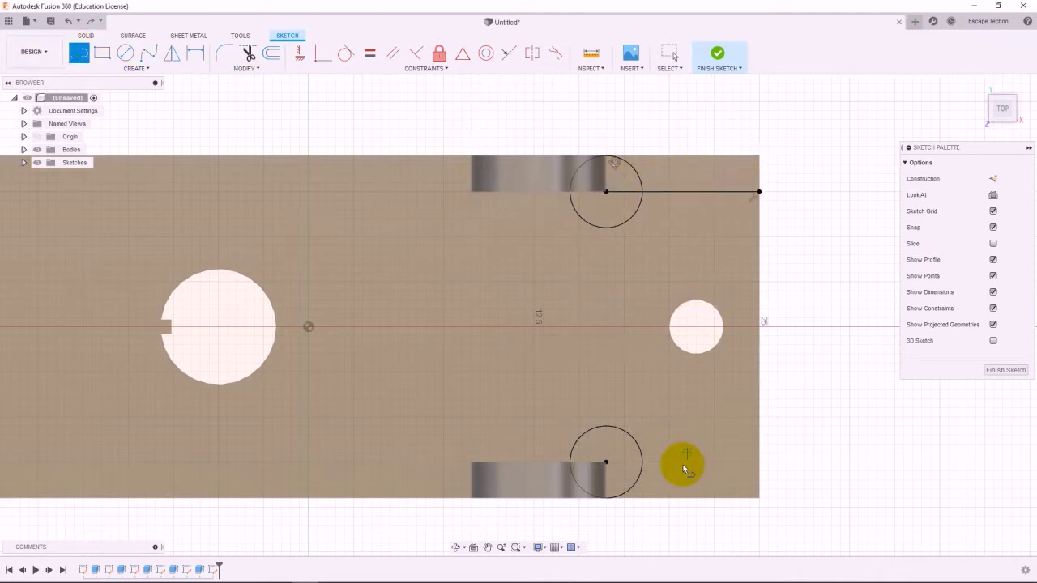
pyautogui.click(606, 464)
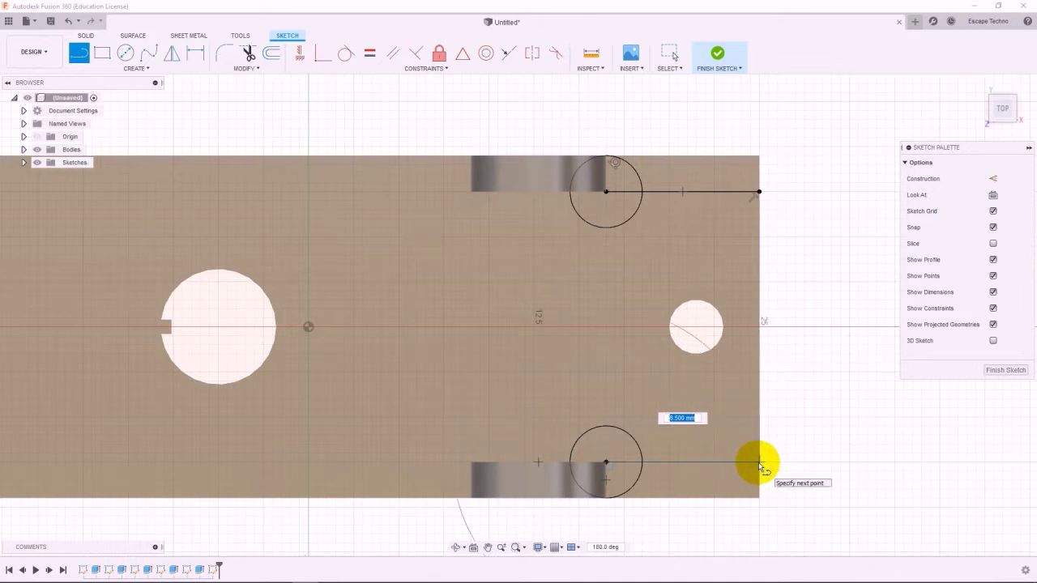
pyautogui.doubleClick(759, 462)
pyautogui.press('Escape')
# Extrude the two corner profiles outside the circles and lines as a cut through the plate.
pyautogui.click(685, 168)
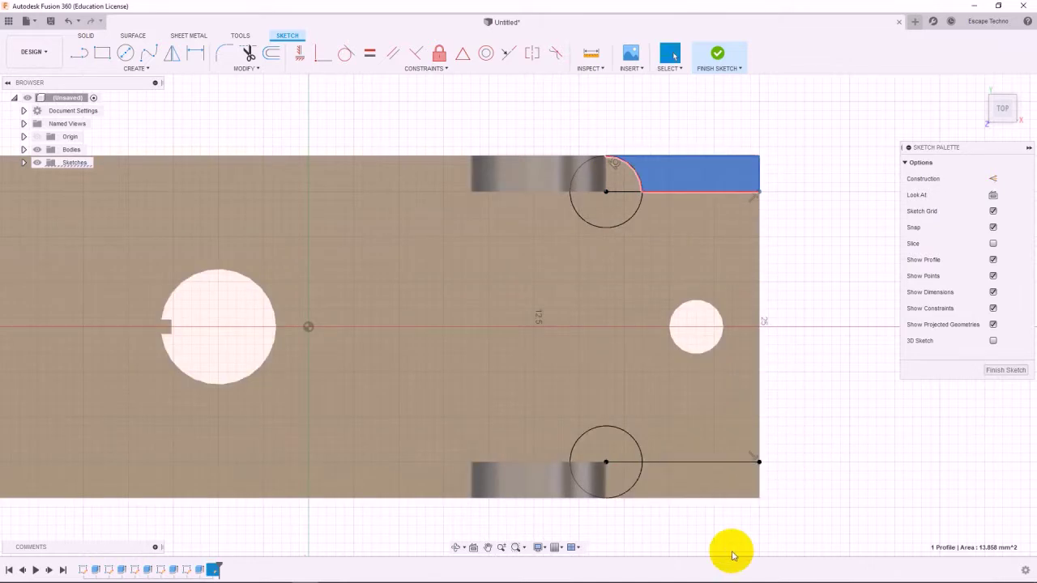
pyautogui.keyDown('shift'); pyautogui.click(709, 478); pyautogui.keyUp('shift')
pyautogui.press('e')
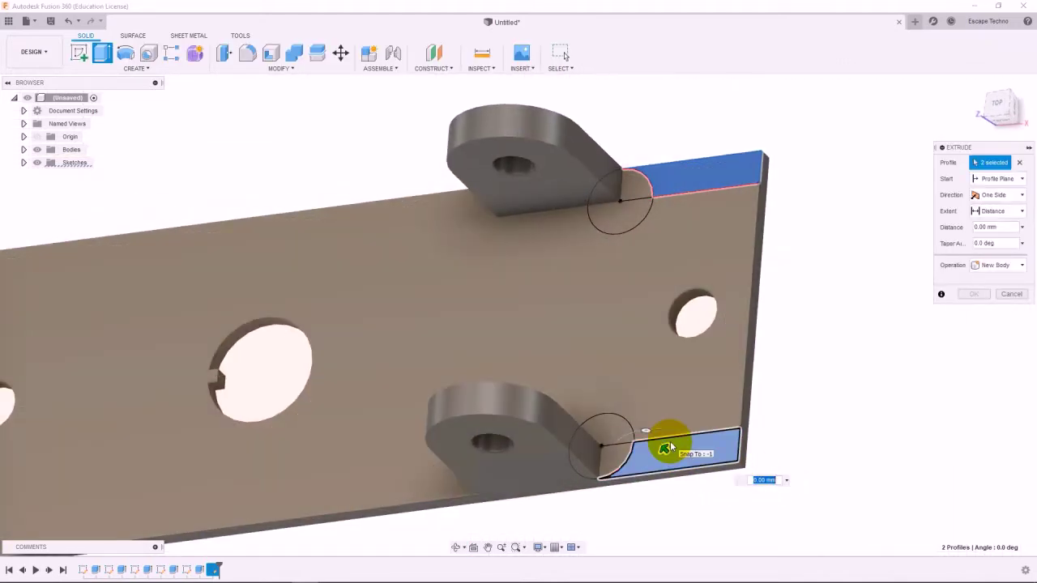
pyautogui.press('Escape')
pyautogui.scroll(-3, 818, 437)
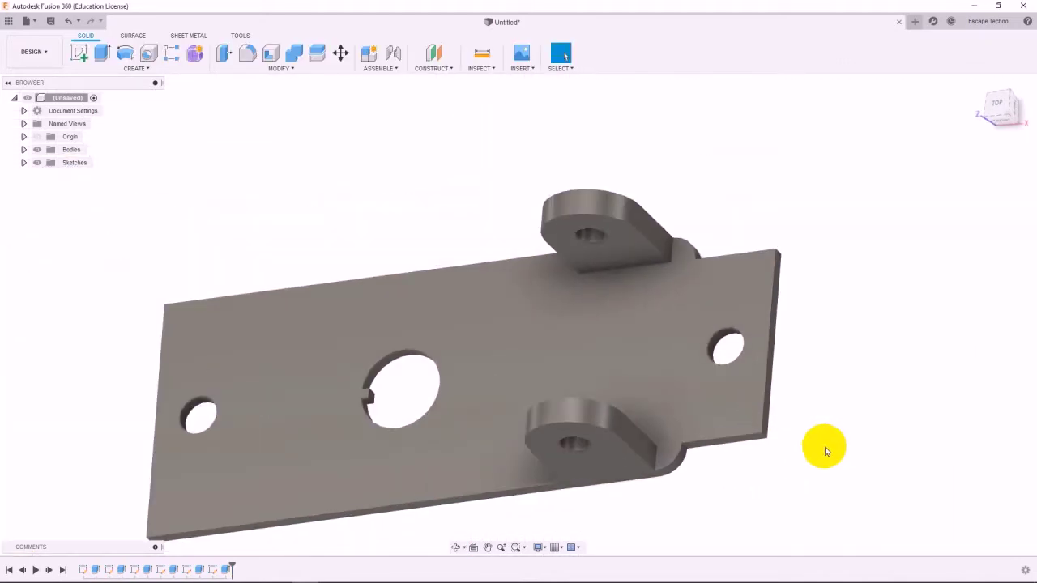
# Fillet the plate's four outer corner edges and the two inner notch edges with a 2 mm radius.
pyautogui.scroll(5, 761, 481)
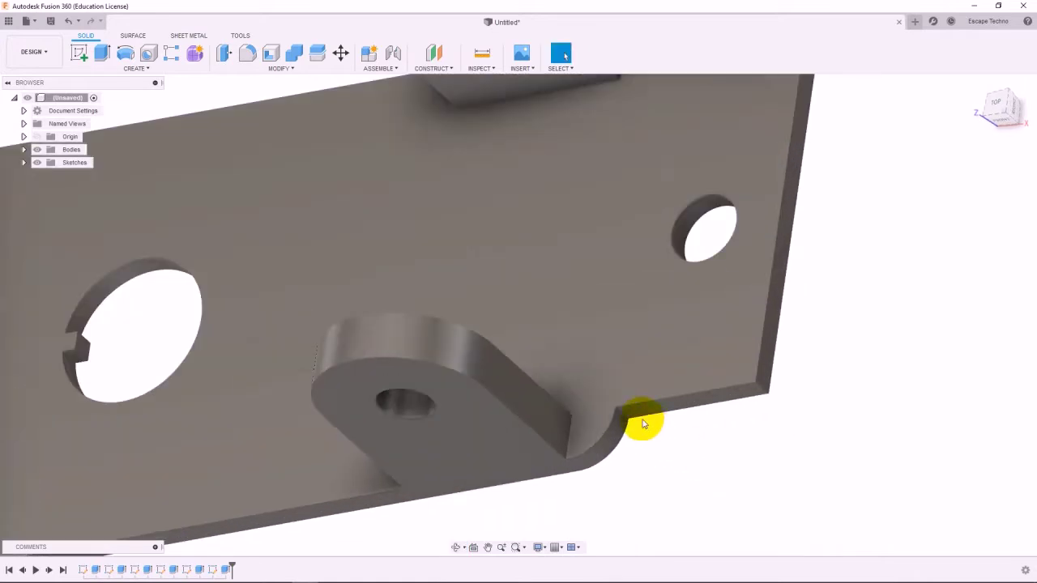
pyautogui.click(620, 417)
pyautogui.click(764, 388)
pyautogui.keyDown('shift'); pyautogui.moveTo(764, 387); pyautogui.dragTo(768, 335, button='middle'); pyautogui.keyUp('shift')
pyautogui.scroll(3, 694, 365)
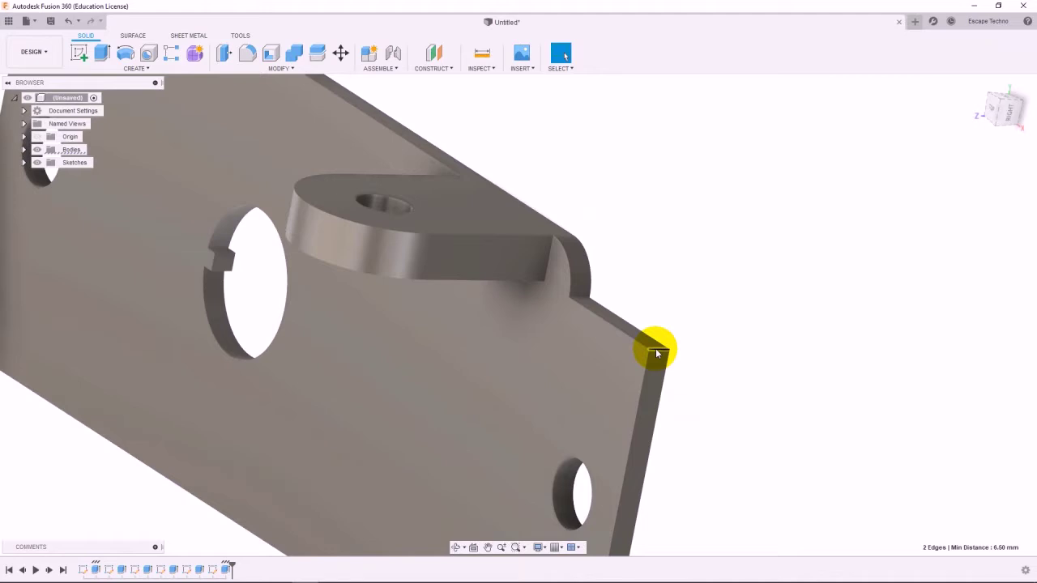
pyautogui.click(657, 352)
pyautogui.scroll(-3, 799, 297)
pyautogui.keyDown('shift'); pyautogui.moveTo(798, 296); pyautogui.dragTo(314, 455, button='middle'); pyautogui.keyUp('shift')
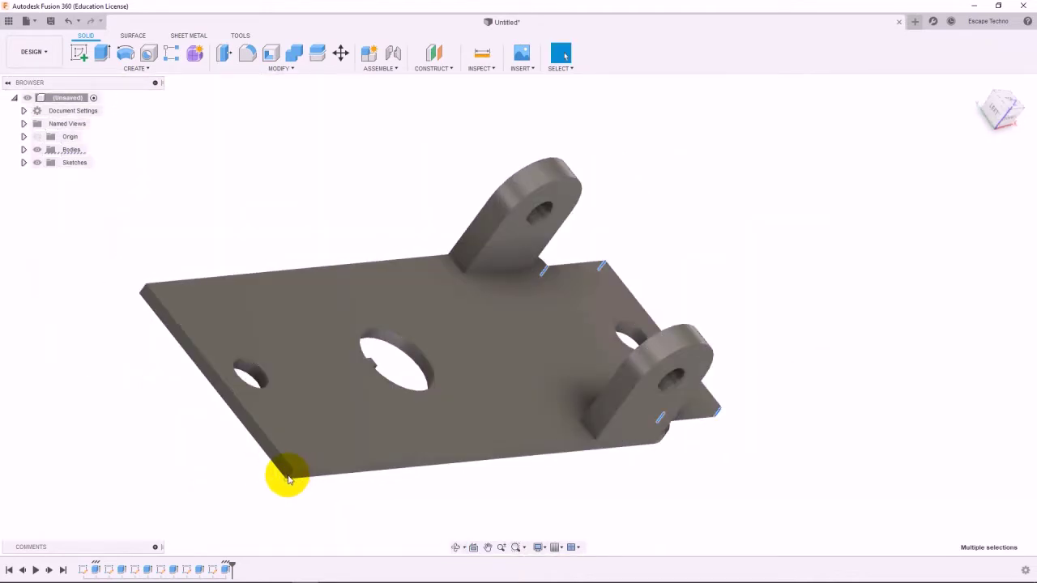
pyautogui.click(287, 475)
pyautogui.click(143, 290)
pyautogui.click(248, 54)
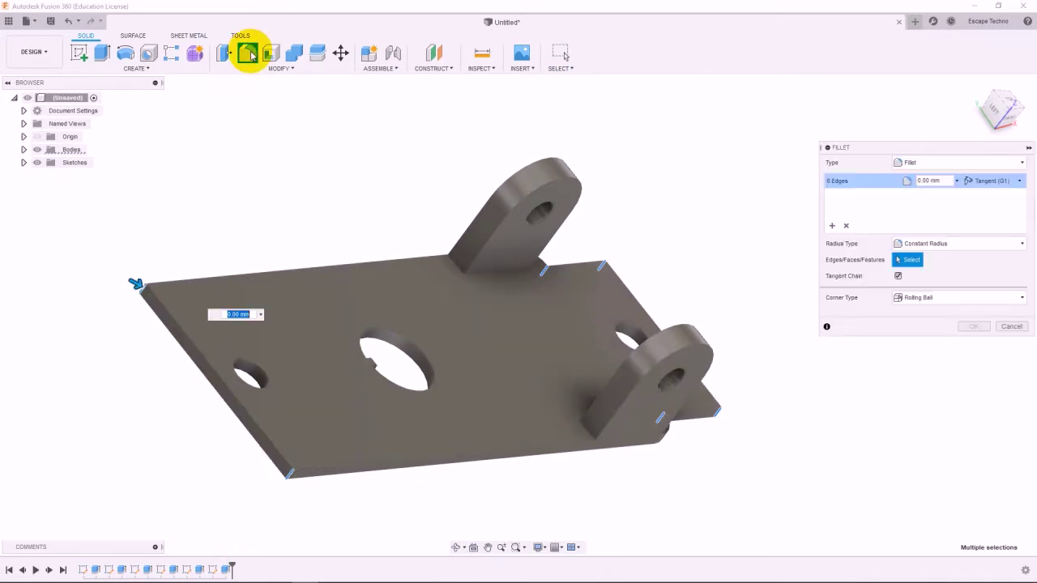
pyautogui.write('2')
pyautogui.press('Return')
pyautogui.keyDown('shift'); pyautogui.moveTo(713, 340); pyautogui.dragTo(694, 365, button='middle'); pyautogui.keyUp('shift')
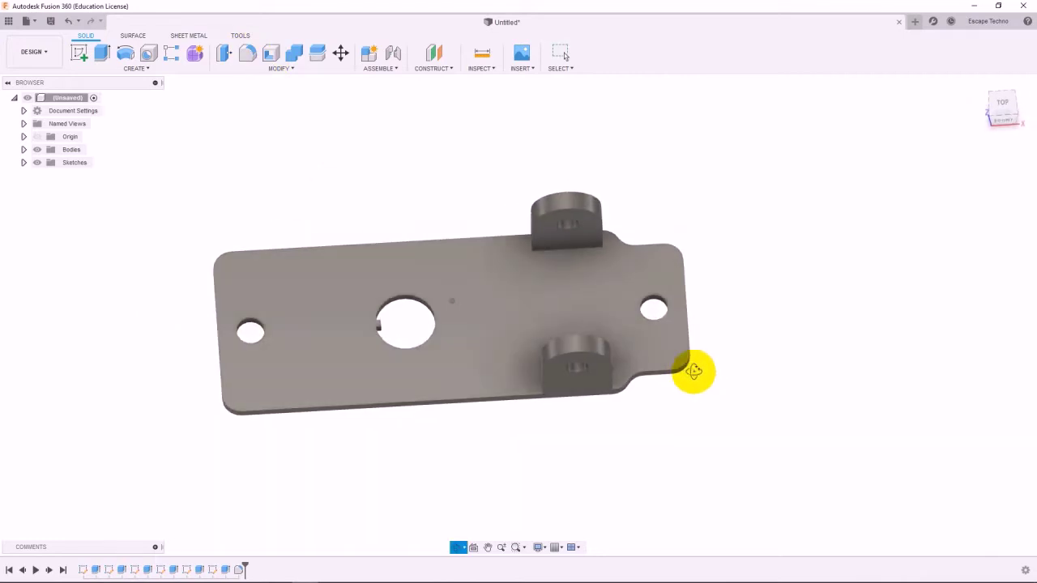
pyautogui.scroll(-4, 747, 415)
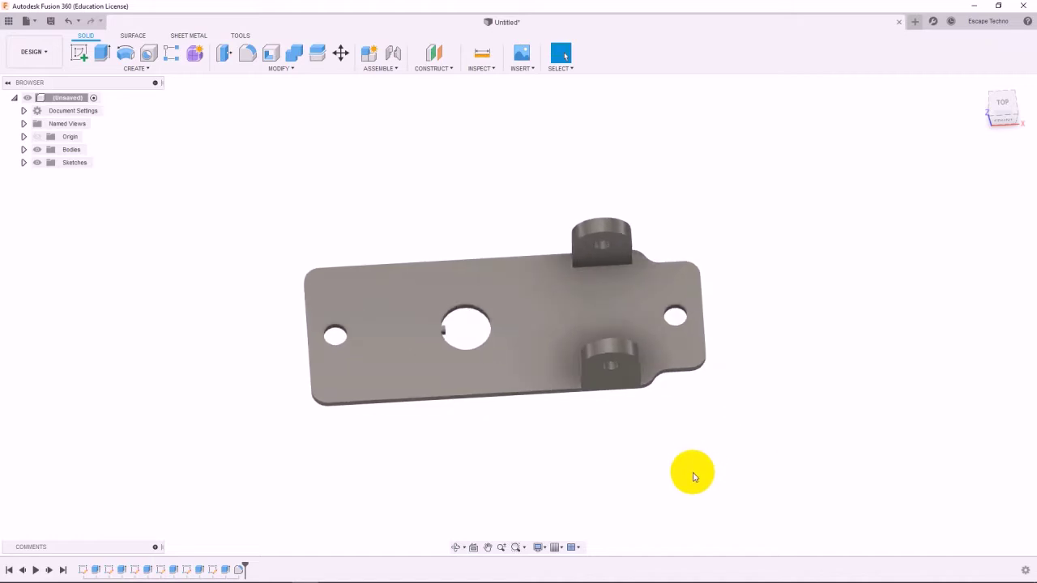
pyautogui.scroll(2, 687, 477)
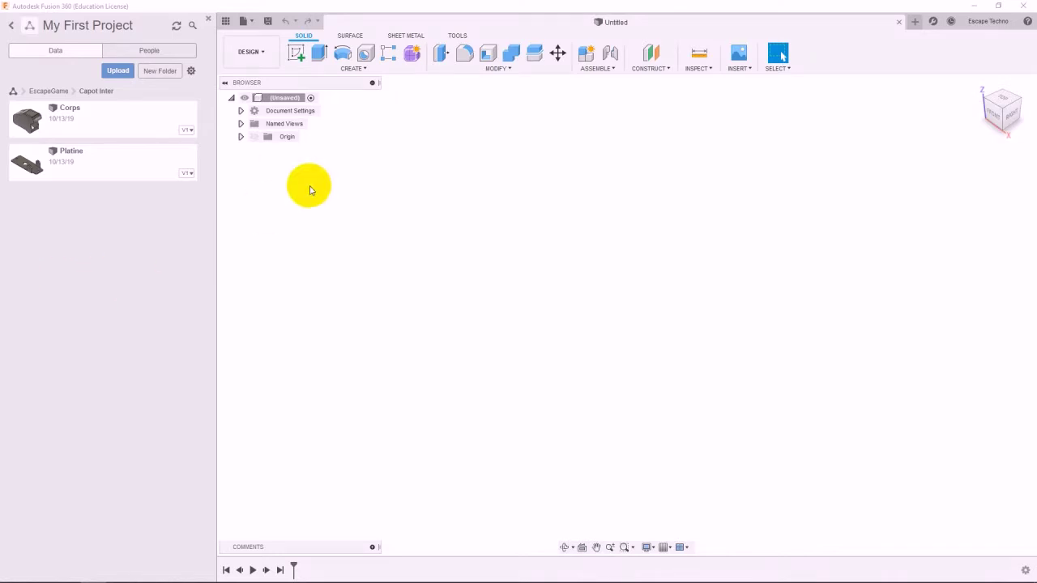
# Save the new empty design as "objet" in the Capot Inter folder.
pyautogui.click(268, 22)
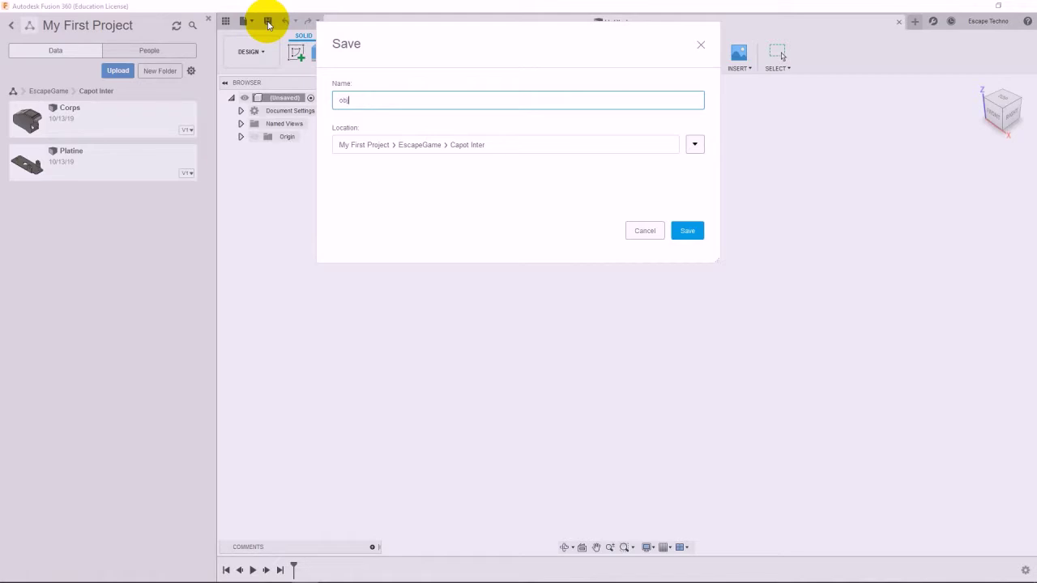
pyautogui.press('Return')
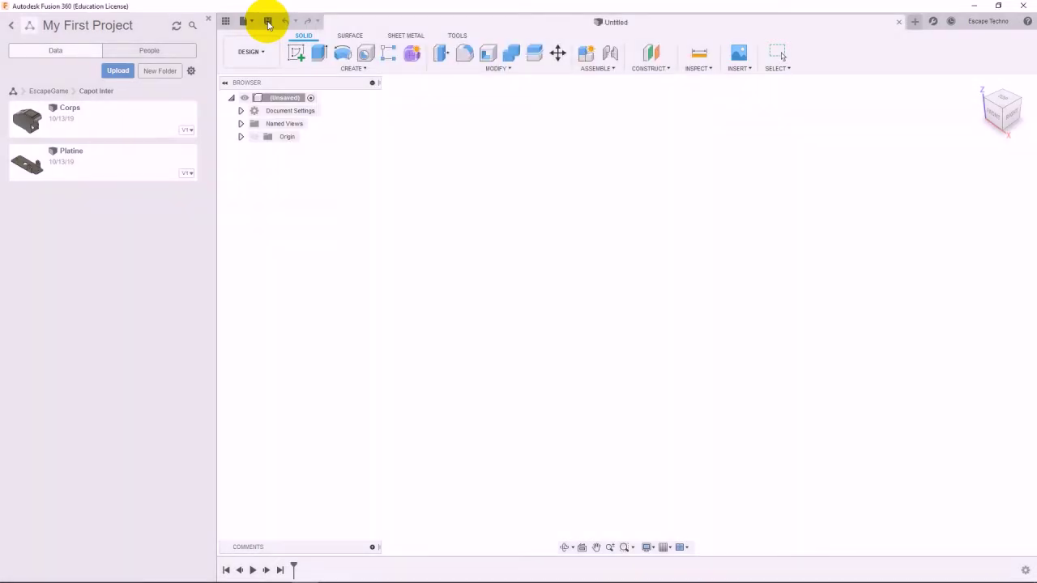
# Insert the Platine design at its default position and the Corps design into the current design.
pyautogui.rightClick(90, 206)
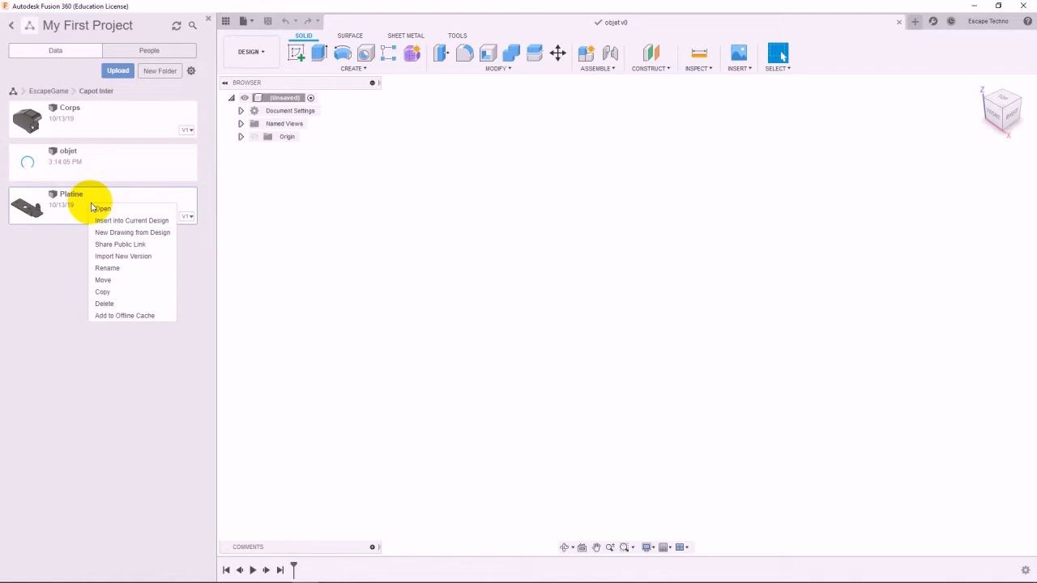
pyautogui.click(107, 214)
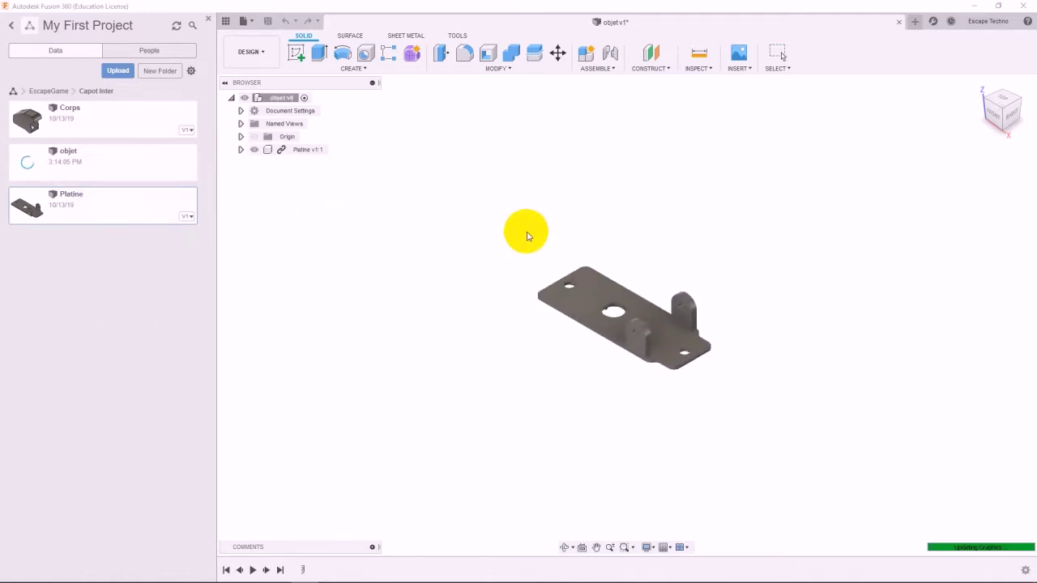
pyautogui.click(972, 354)
pyautogui.scroll(-3, 505, 370)
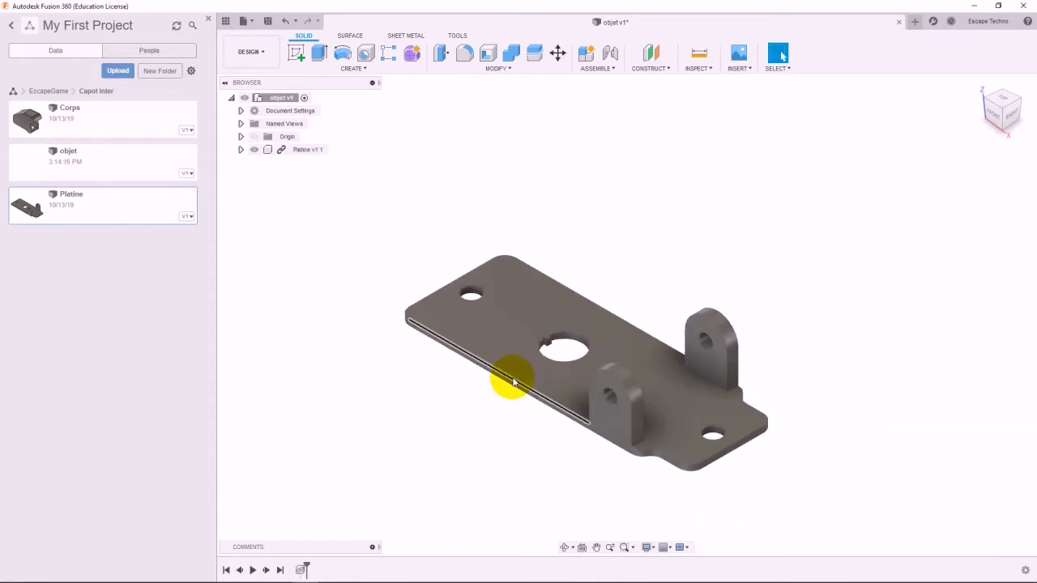
pyautogui.rightClick(89, 127)
pyautogui.click(114, 148)
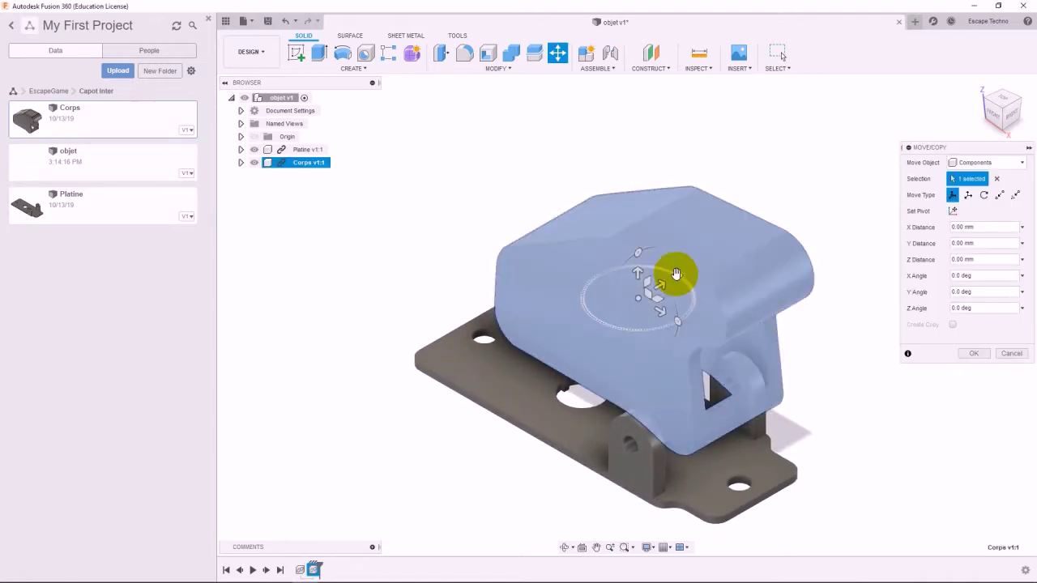
# Turn the Corps component around and shift it about 1.39 mm along Y to centre it between the Platine's lugs.
pyautogui.moveTo(701, 294); pyautogui.dragTo(579, 330)
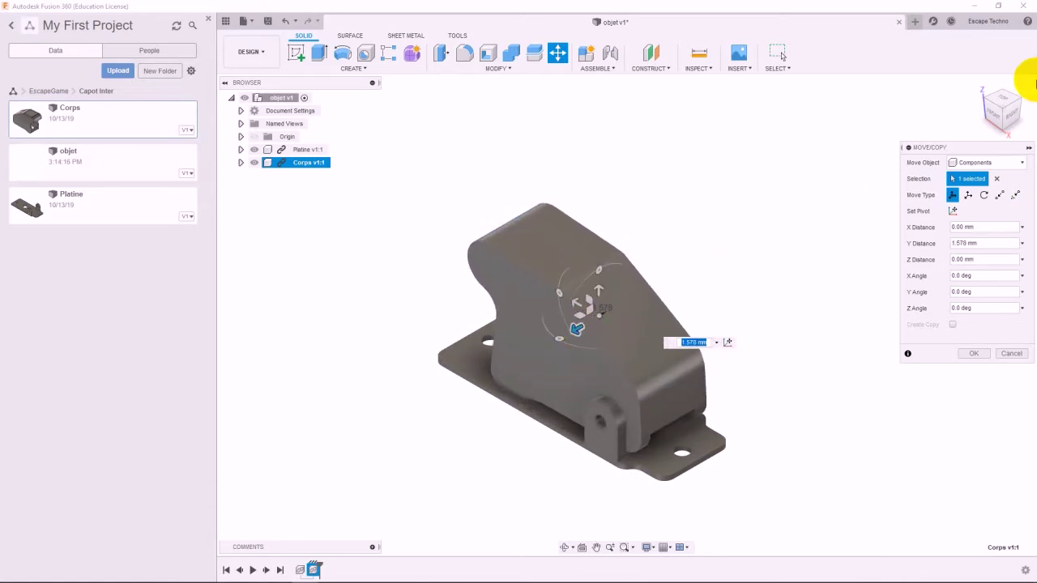
pyautogui.click(1012, 116)
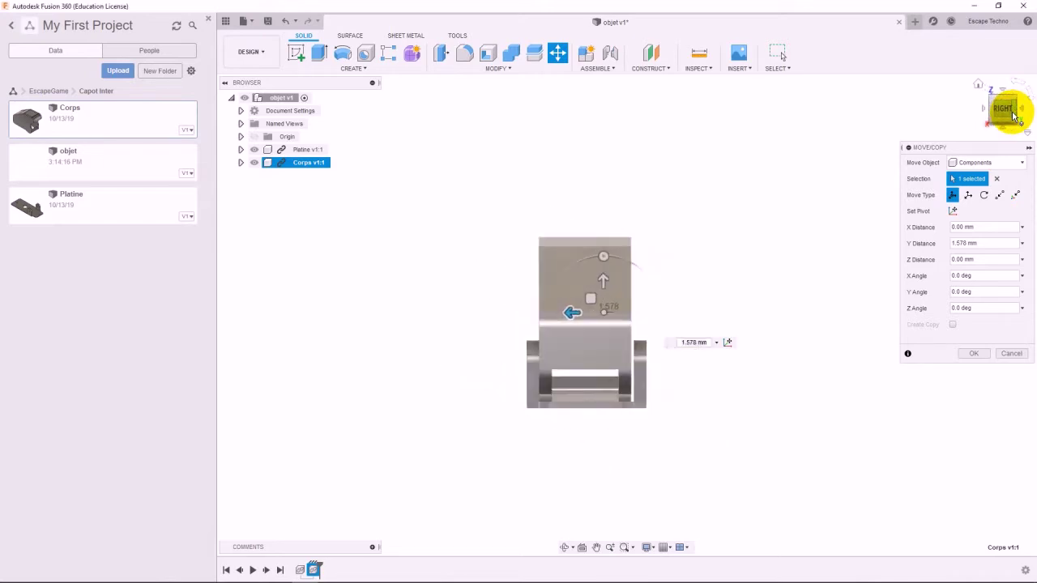
pyautogui.moveTo(571, 322); pyautogui.dragTo(577, 319)
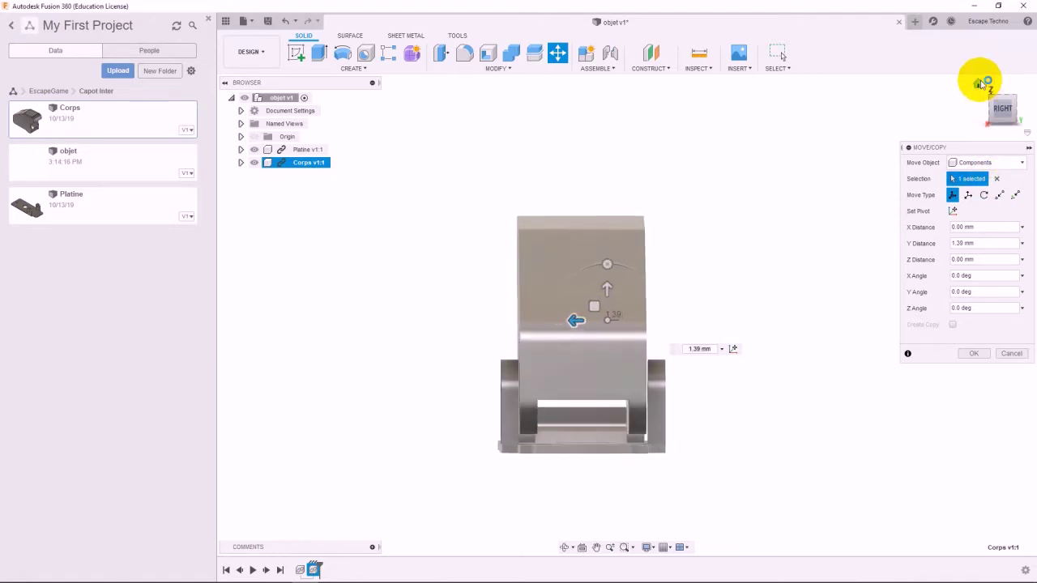
# Raise the Corps component about 0.93 mm and shift it about 3.47 mm along X to line it up with the Platine's lugs.
pyautogui.click(980, 83)
pyautogui.click(993, 107)
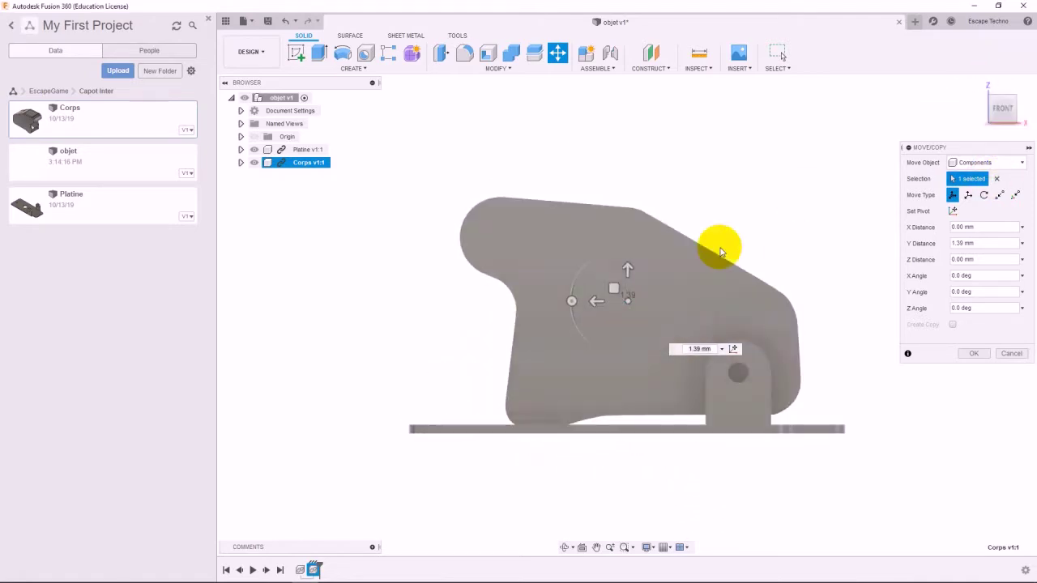
pyautogui.moveTo(625, 268); pyautogui.dragTo(627, 261)
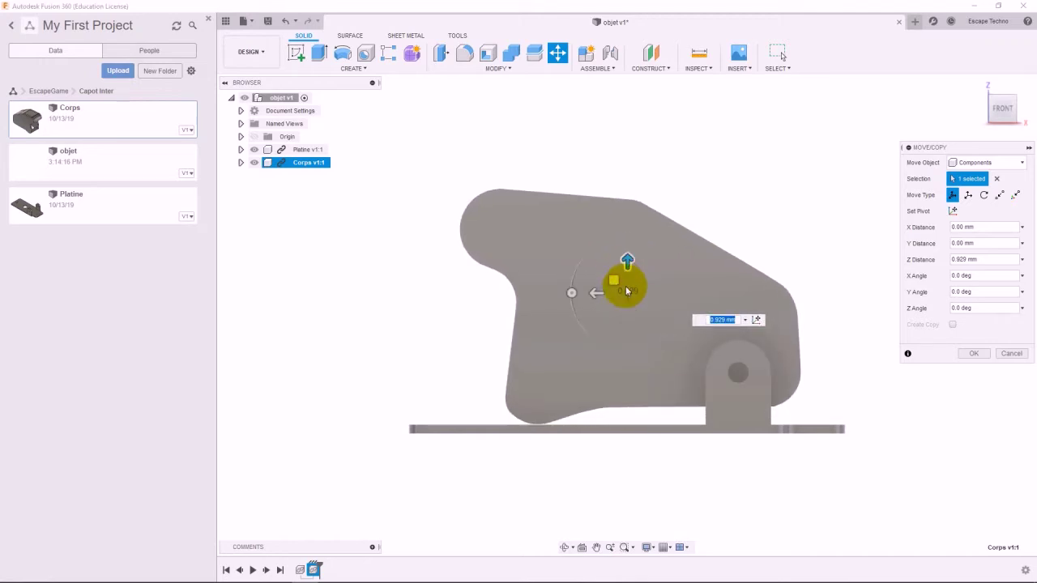
pyautogui.moveTo(606, 295); pyautogui.dragTo(572, 293)
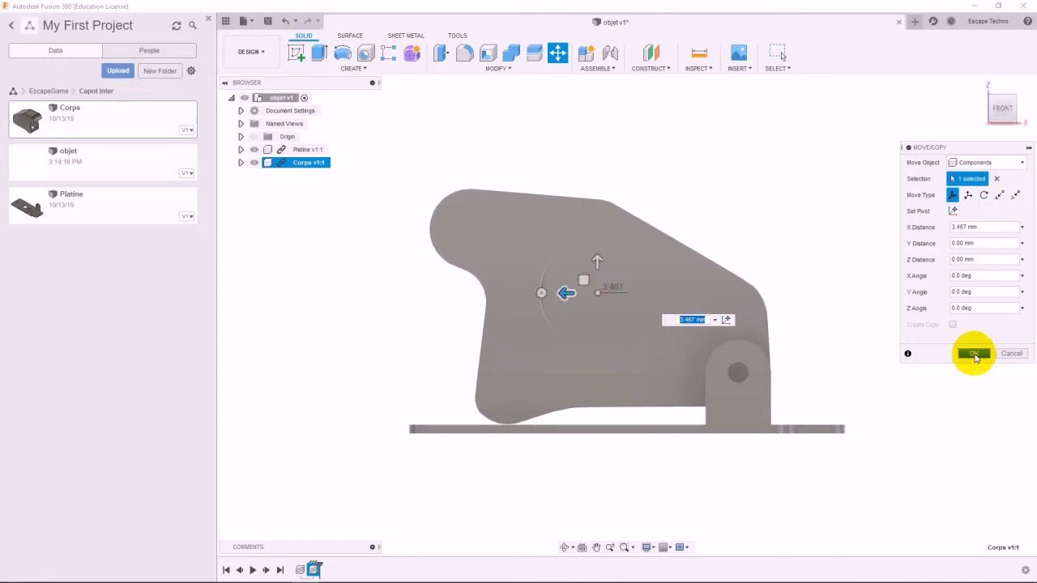
pyautogui.click(973, 354)
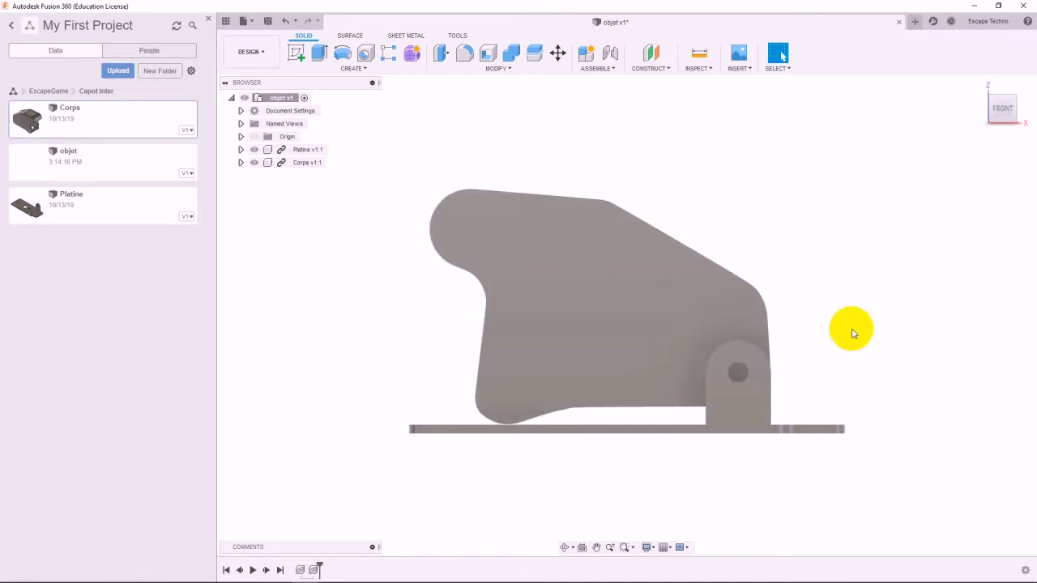
# Break the external link of both the Platine and Corps components.
pyautogui.click(302, 151)
pyautogui.keyDown('ctrl'); pyautogui.click(306, 163); pyautogui.keyUp('ctrl')
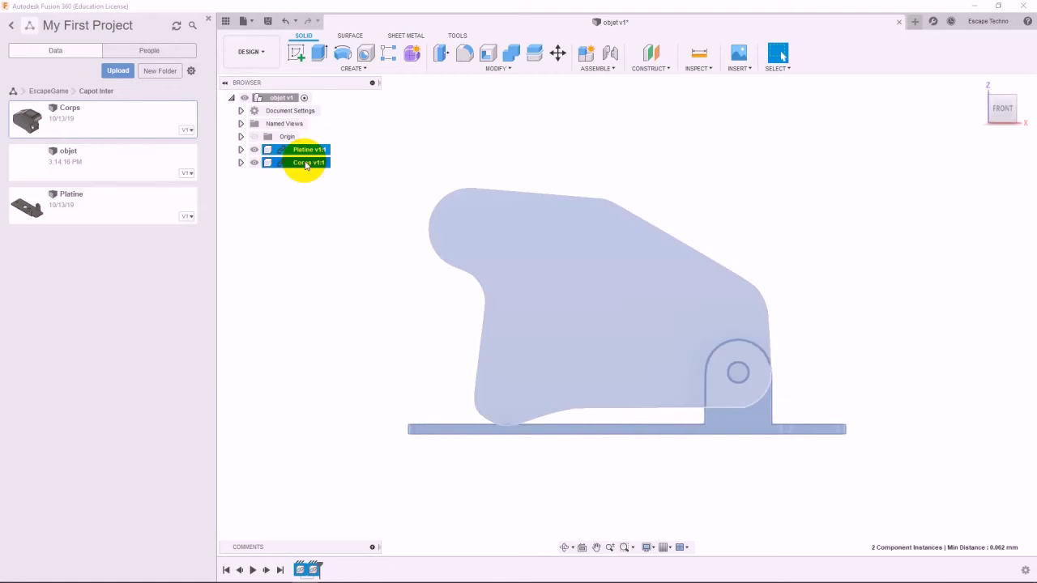
pyautogui.rightClick(306, 166)
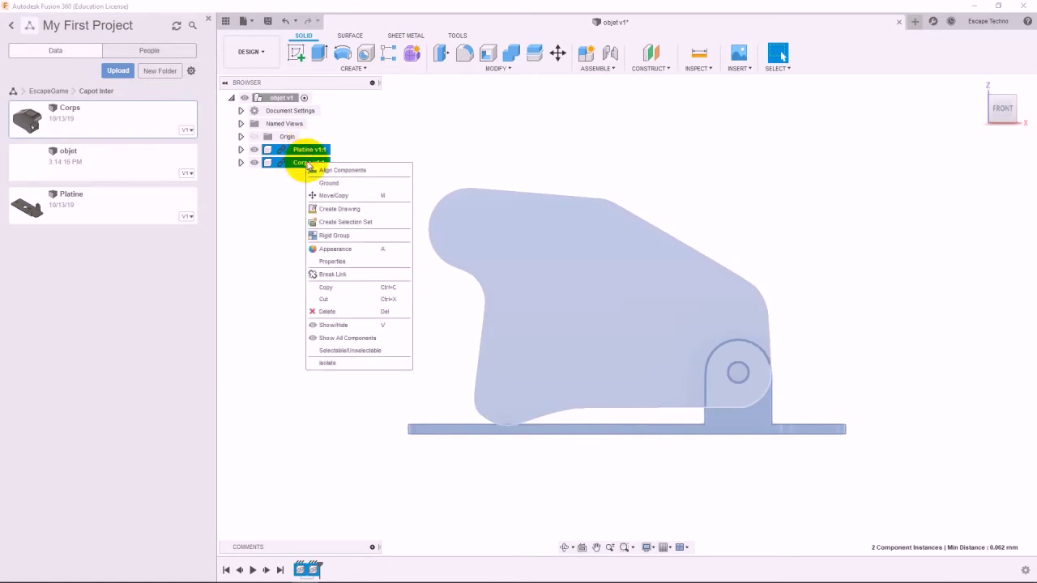
pyautogui.click(341, 274)
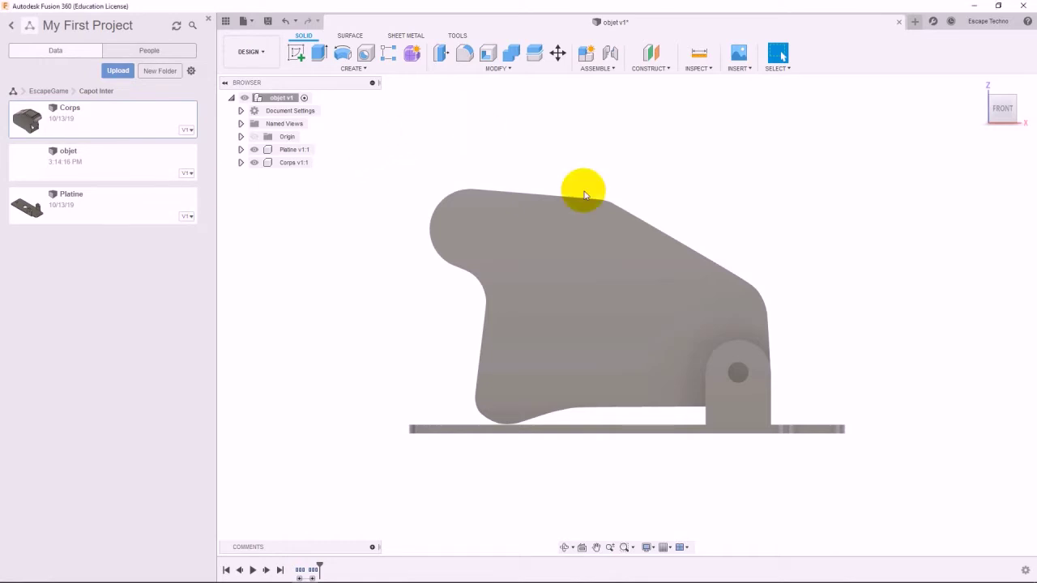
# Start a sketch on the inner face of the Platine's rear lug and hide the Corps component.
pyautogui.scroll(3, 883, 372)
pyautogui.keyDown('shift'); pyautogui.moveTo(868, 359); pyautogui.dragTo(782, 387, button='middle'); pyautogui.keyUp('shift')
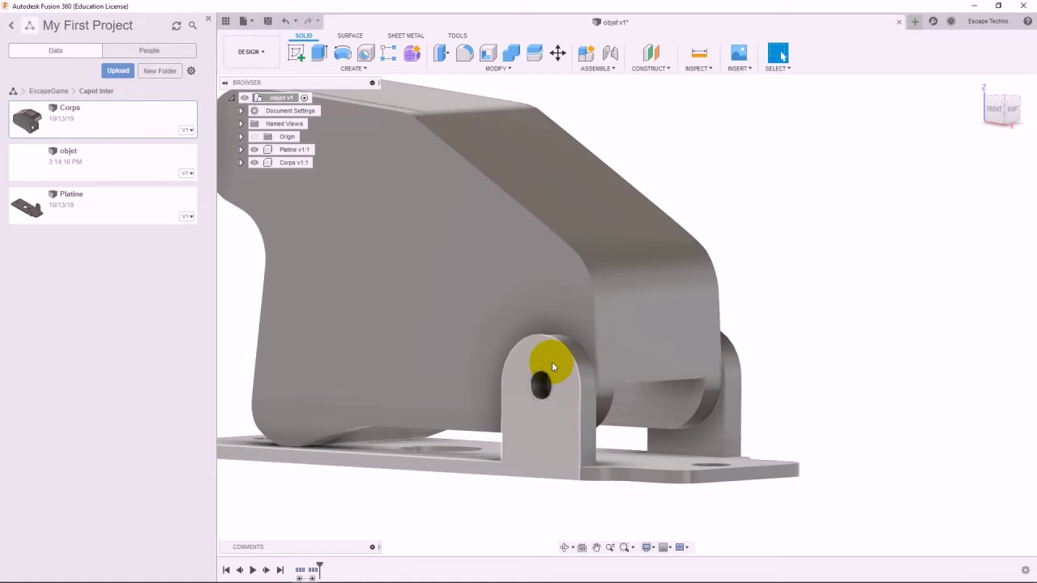
pyautogui.scroll(2, 551, 361)
pyautogui.keyDown('shift'); pyautogui.moveTo(530, 415); pyautogui.dragTo(721, 470, button='middle'); pyautogui.keyUp('shift')
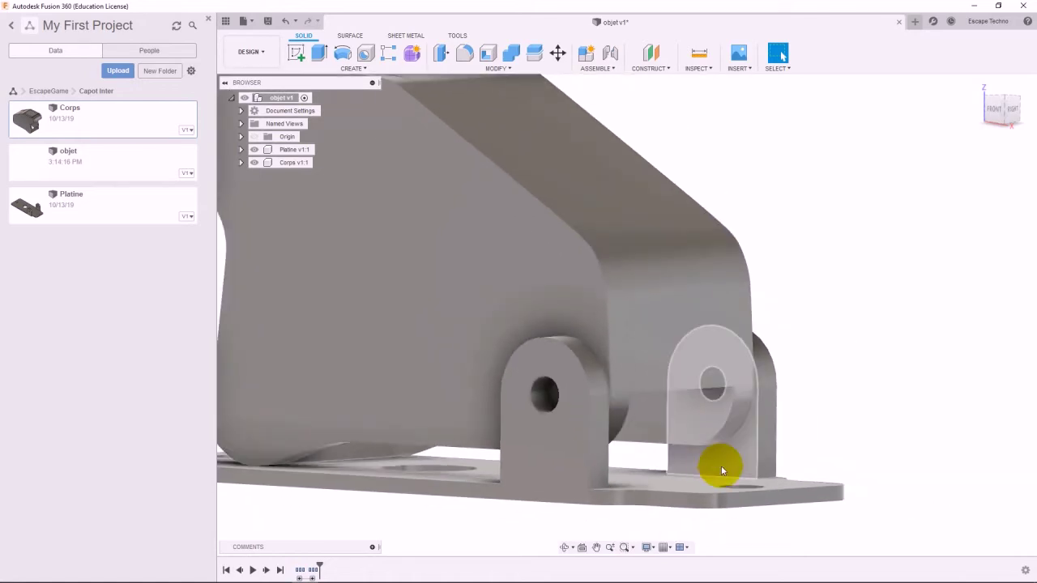
pyautogui.click(744, 464)
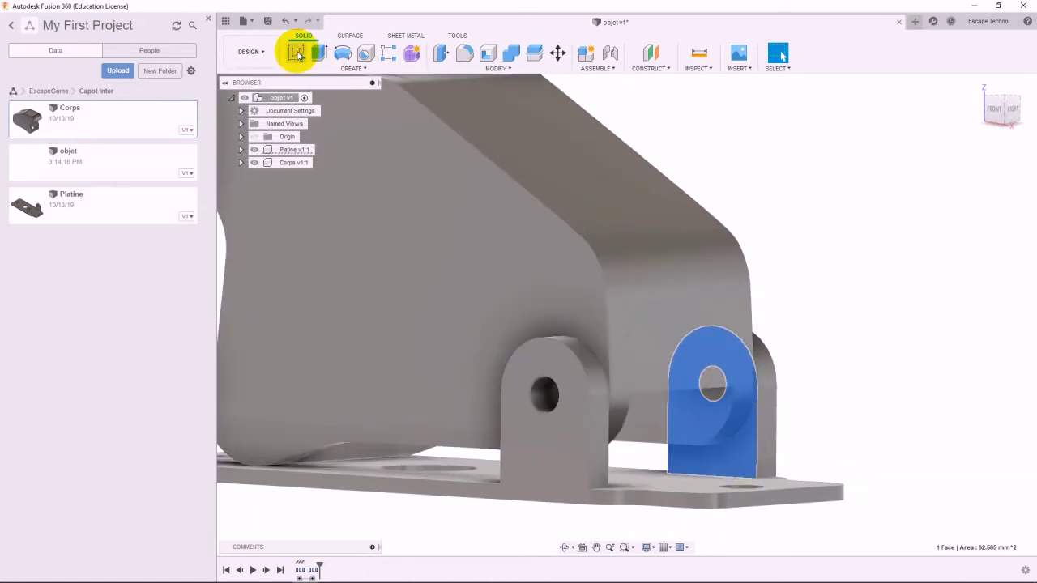
pyautogui.click(297, 54)
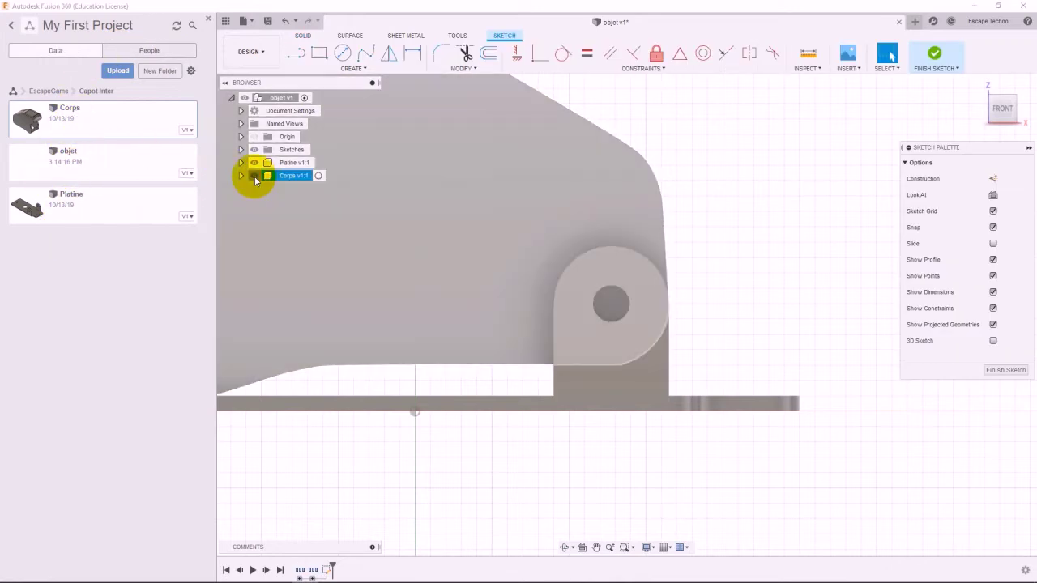
pyautogui.click(253, 175)
# Sketch a 2 mm diameter circle centred on the lug's hole.
pyautogui.scroll(2, 633, 325)
pyautogui.keyDown('shift'); pyautogui.moveTo(657, 348); pyautogui.dragTo(640, 354, button='middle'); pyautogui.keyUp('shift')
pyautogui.scroll(3, 640, 354)
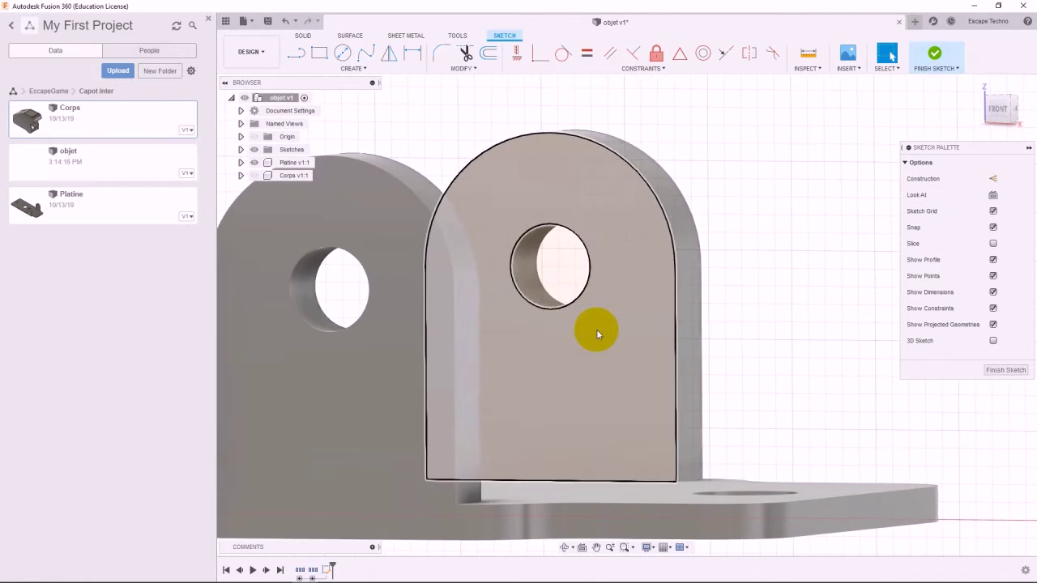
pyautogui.click(342, 55)
pyautogui.click(548, 259)
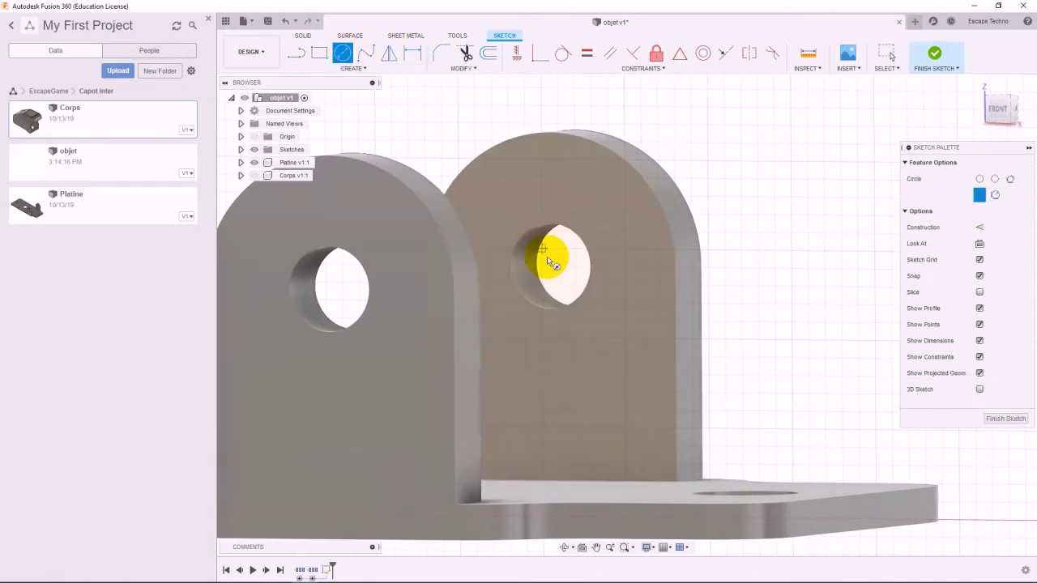
pyautogui.moveTo(551, 270); pyautogui.dragTo(551, 247)
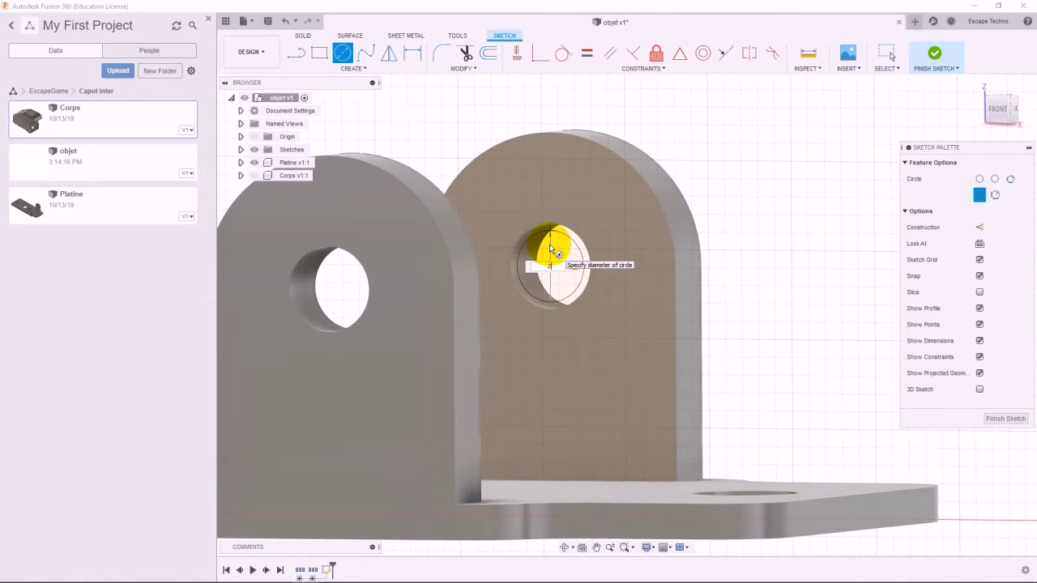
pyautogui.press('Return')
pyautogui.press('Escape')
# Hide the Platine, show the Corps, and extrude the circle as a cut about 15.9 mm deep through both of its walls.
pyautogui.click(253, 162)
pyautogui.click(251, 175)
pyautogui.keyDown('shift'); pyautogui.moveTo(618, 316); pyautogui.dragTo(555, 313, button='middle'); pyautogui.keyUp('shift')
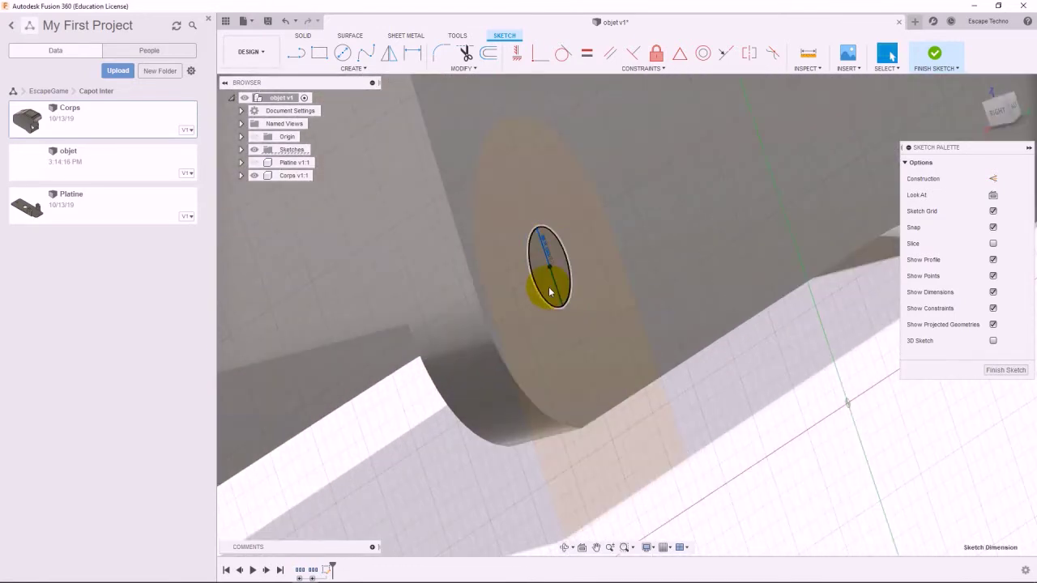
pyautogui.press('e')
pyautogui.moveTo(582, 338)
pyautogui.keyDown('shift'); pyautogui.mouseDown(button='middle')
pyautogui.moveTo(586, 347)
pyautogui.moveTo(606, 338)
pyautogui.moveTo(572, 301)
pyautogui.mouseUp(button='middle'); pyautogui.keyUp('shift')
pyautogui.moveTo(557, 283); pyautogui.dragTo(229, 366)
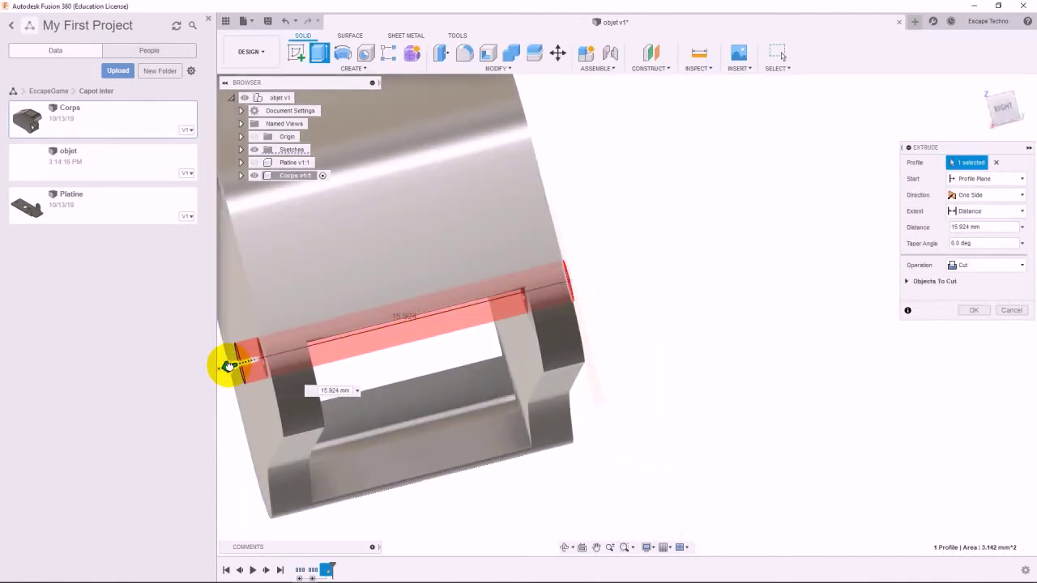
pyautogui.click(972, 311)
# Start a sketch on the inner face of the Corps's rear side wall, around its pivot hole.
pyautogui.keyDown('shift'); pyautogui.moveTo(775, 373); pyautogui.dragTo(777, 276, button='middle'); pyautogui.keyUp('shift')
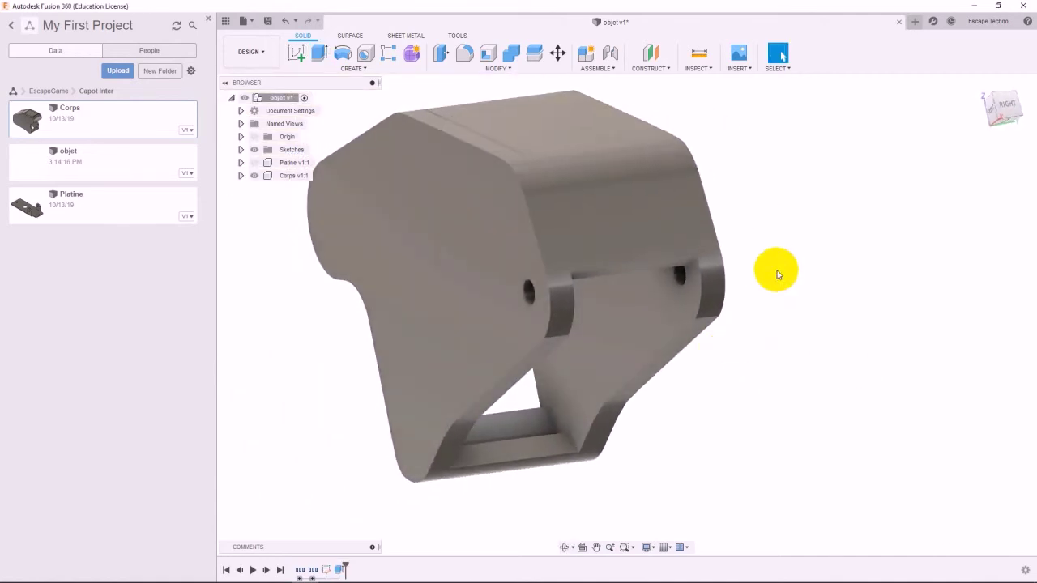
pyautogui.scroll(5, 776, 274)
pyautogui.scroll(-2, 705, 290)
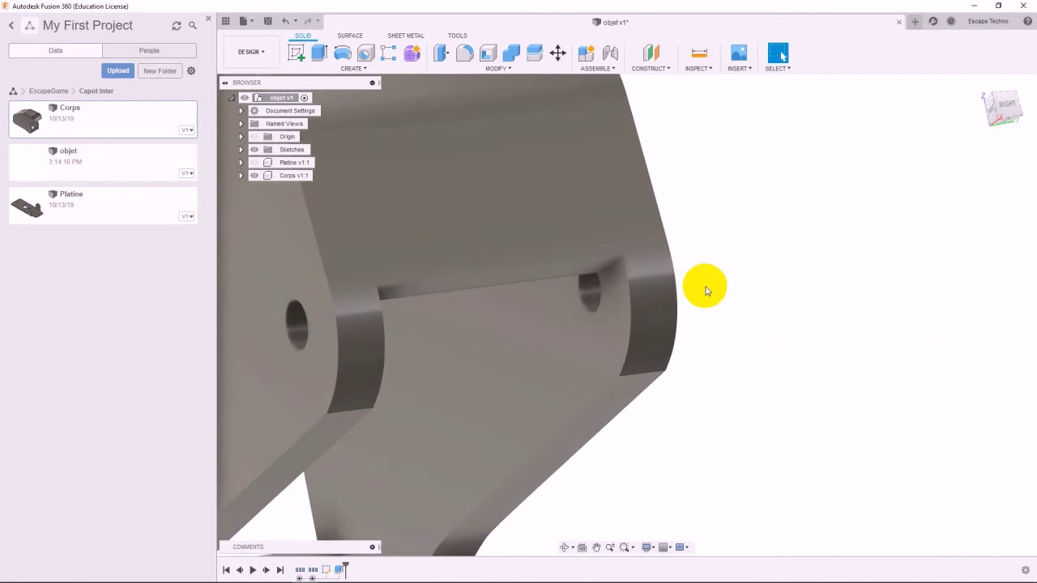
pyautogui.keyDown('shift'); pyautogui.moveTo(714, 281); pyautogui.dragTo(737, 266, button='middle'); pyautogui.keyUp('shift')
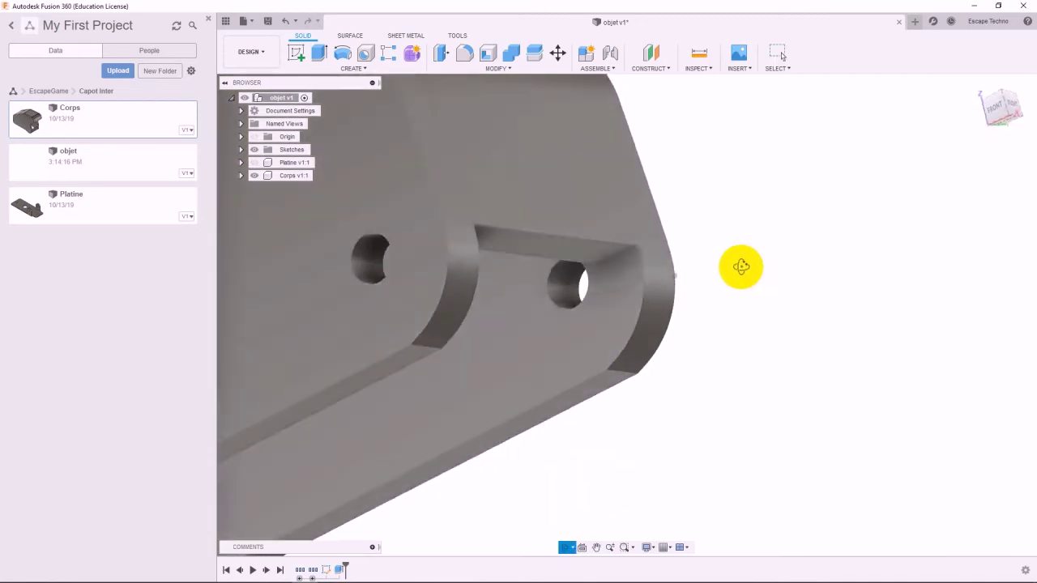
pyautogui.scroll(3, 612, 292)
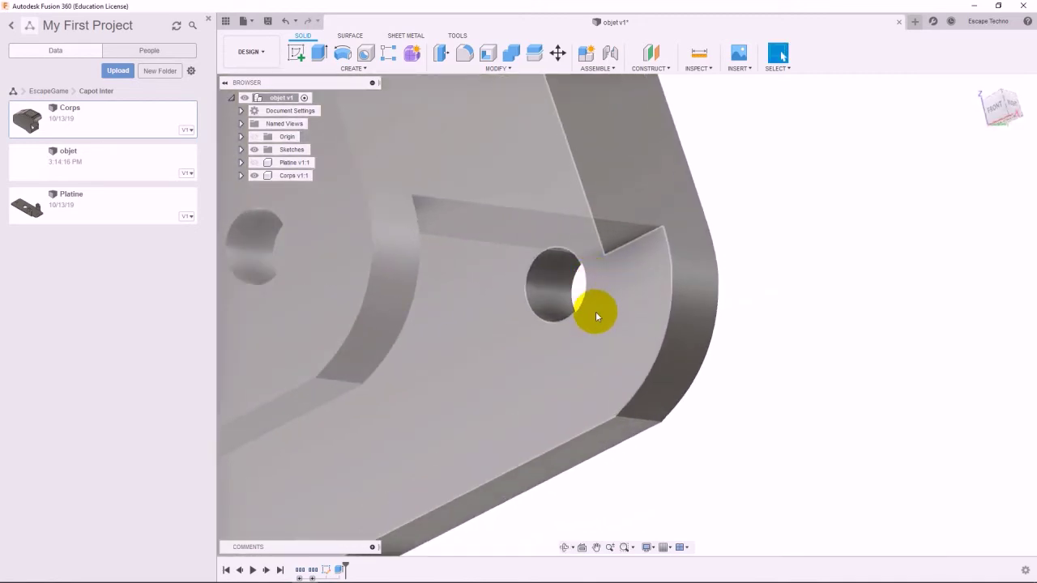
pyautogui.click(595, 311)
pyautogui.click(295, 52)
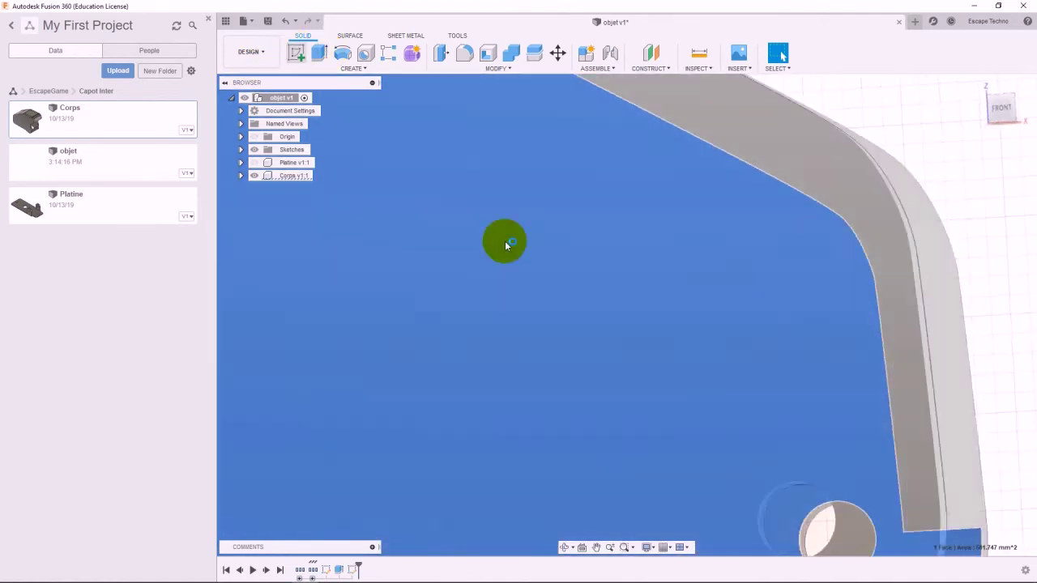
# Extrude the hole's circular profile outward with the Join operation, forming a short pivot pin that projects beyond the Corps's outer face.
pyautogui.moveTo(594, 429)
pyautogui.keyDown('shift'); pyautogui.mouseDown(button='middle')
pyautogui.moveTo(486, 410)
pyautogui.moveTo(489, 375)
pyautogui.moveTo(494, 426)
pyautogui.moveTo(440, 454)
pyautogui.moveTo(444, 401)
pyautogui.mouseUp(button='middle'); pyautogui.keyUp('shift')
pyautogui.press('e')
pyautogui.moveTo(446, 389); pyautogui.dragTo(509, 401)
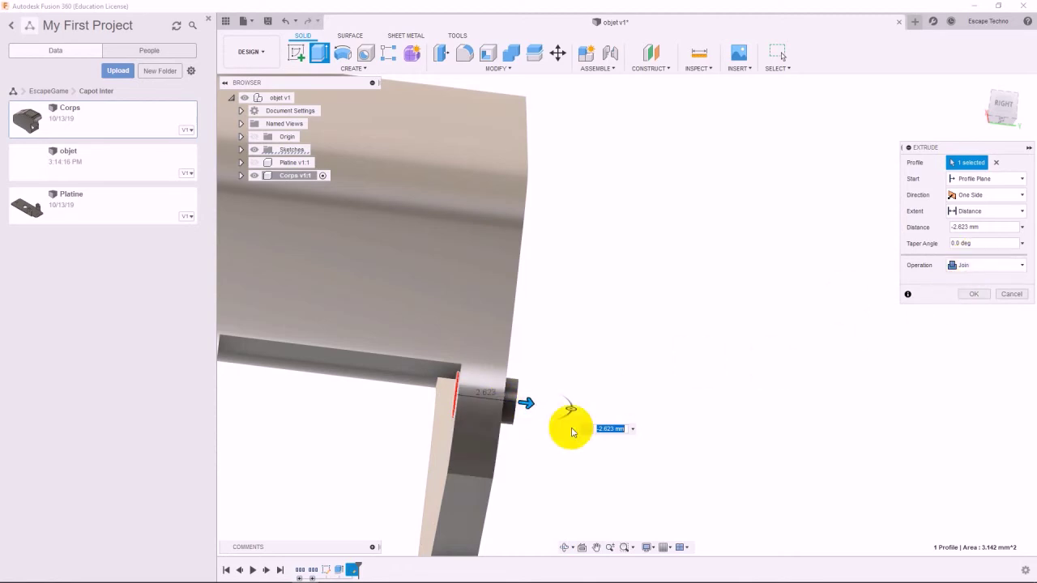
pyautogui.keyDown('shift'); pyautogui.moveTo(495, 402); pyautogui.dragTo(527, 417, button='middle'); pyautogui.keyUp('shift')
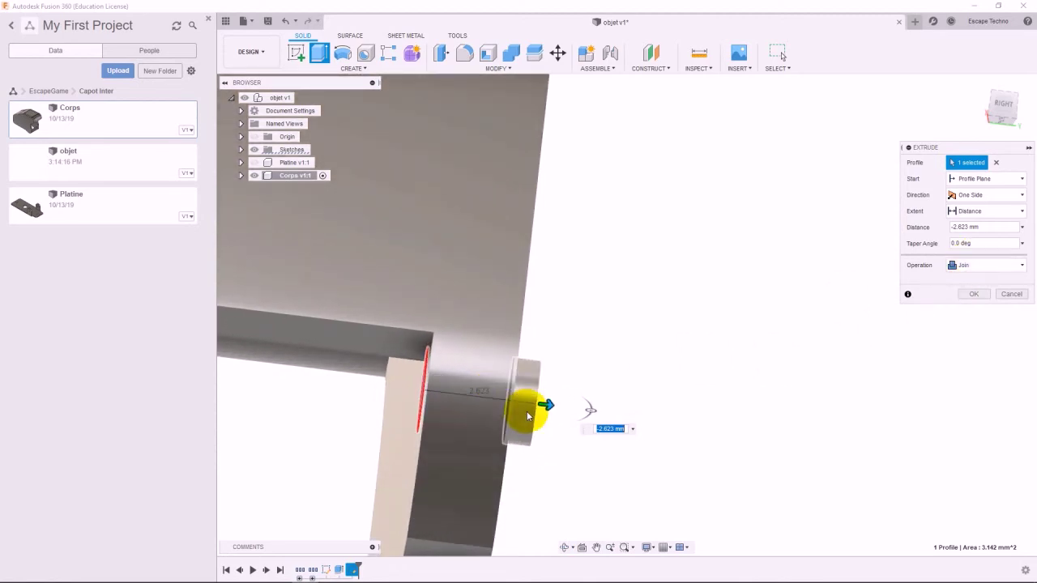
pyautogui.write('-2')
pyautogui.press('Return')
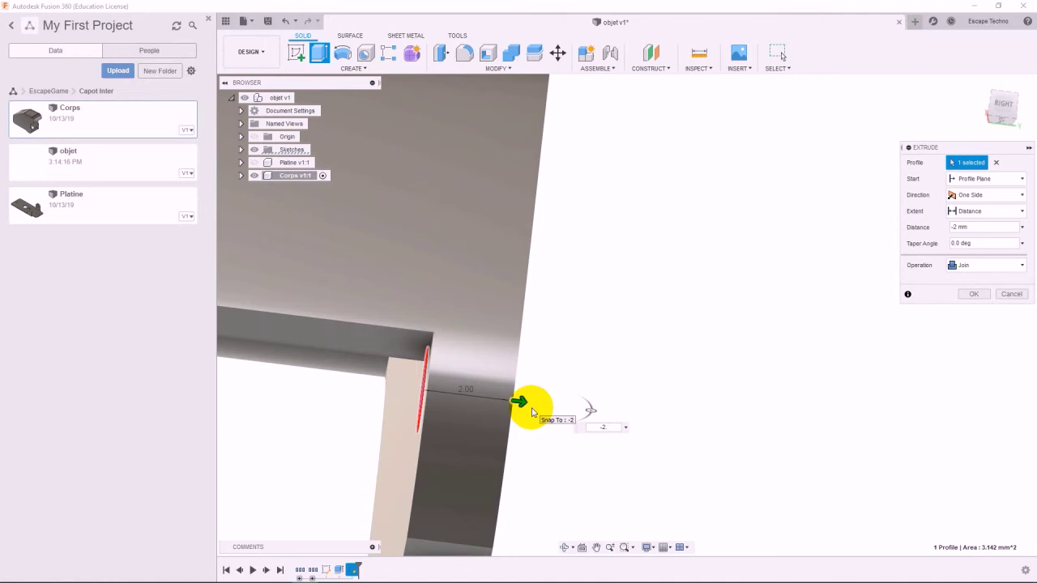
pyautogui.press('Return')
pyautogui.keyDown('shift'); pyautogui.moveTo(559, 359); pyautogui.dragTo(544, 422, button='middle'); pyautogui.keyUp('shift')
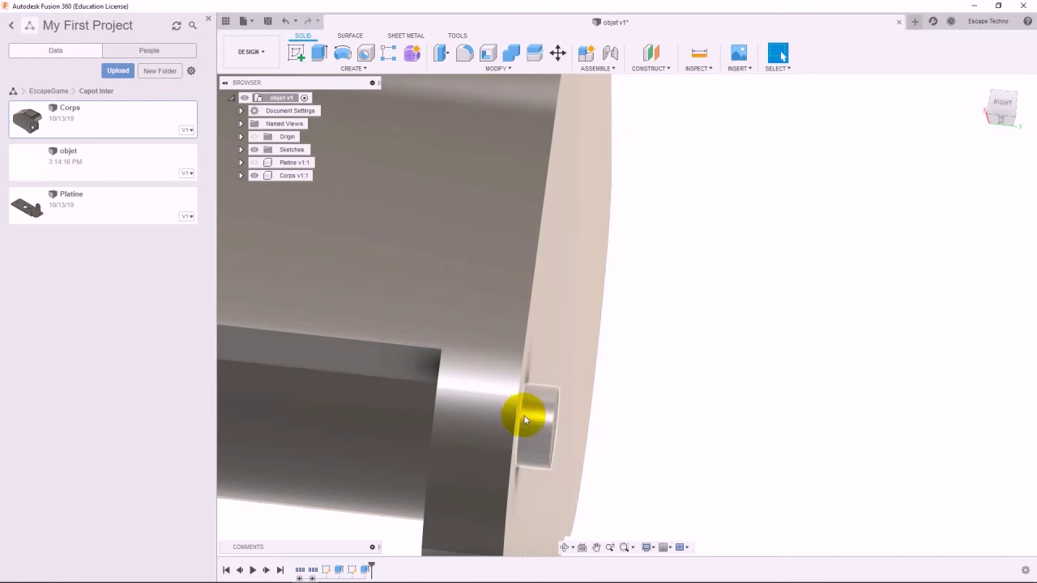
# Sketch on the inner face of the Corps's opposite side wall and extrude its hole profile outward to form the second pivot pin.
pyautogui.scroll(-10, 668, 417)
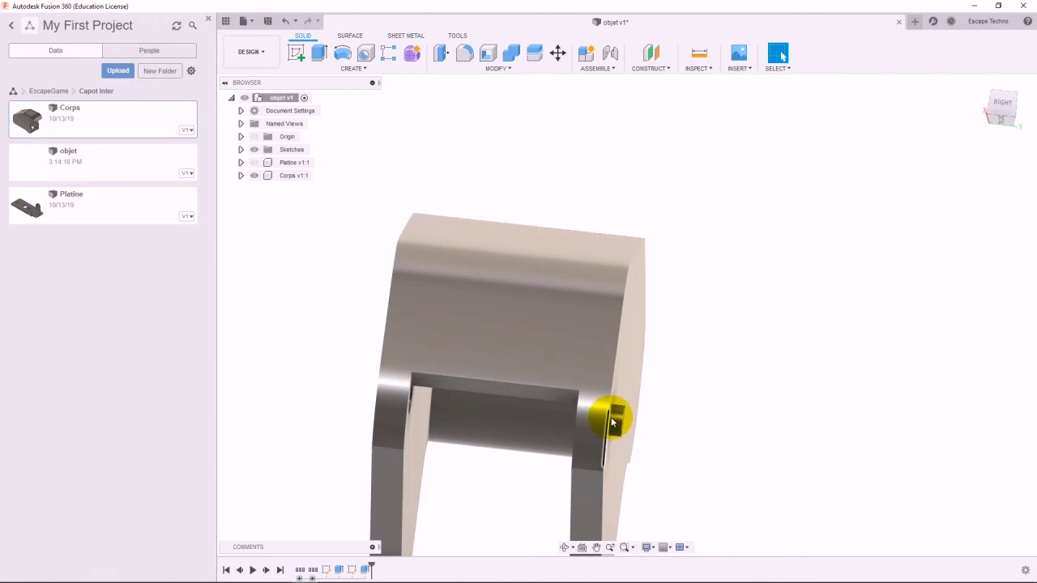
pyautogui.keyDown('shift'); pyautogui.moveTo(612, 421); pyautogui.dragTo(405, 470, button='middle'); pyautogui.keyUp('shift')
pyautogui.click(405, 470)
pyautogui.click(296, 51)
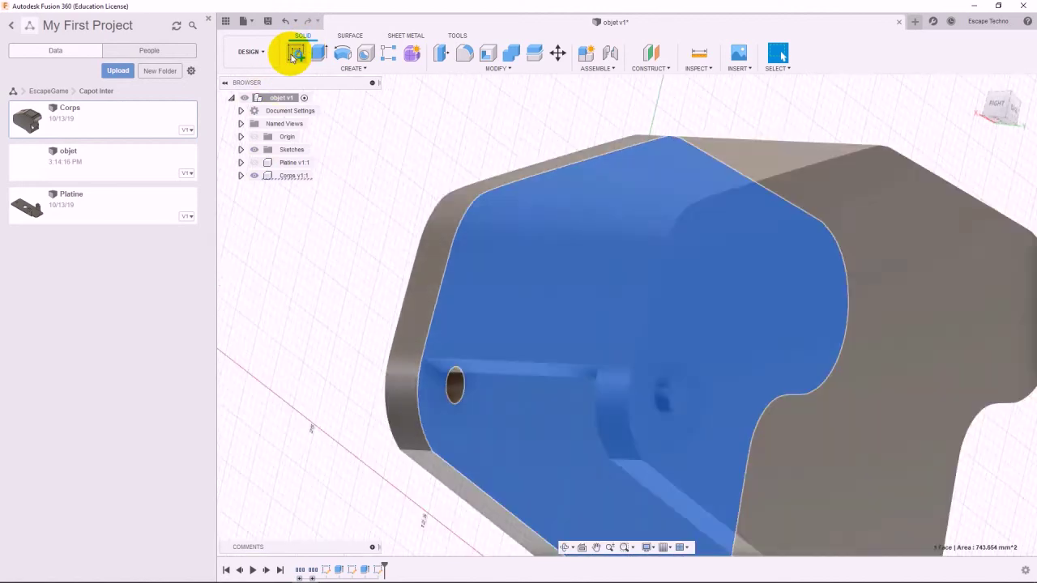
pyautogui.scroll(5, 571, 343)
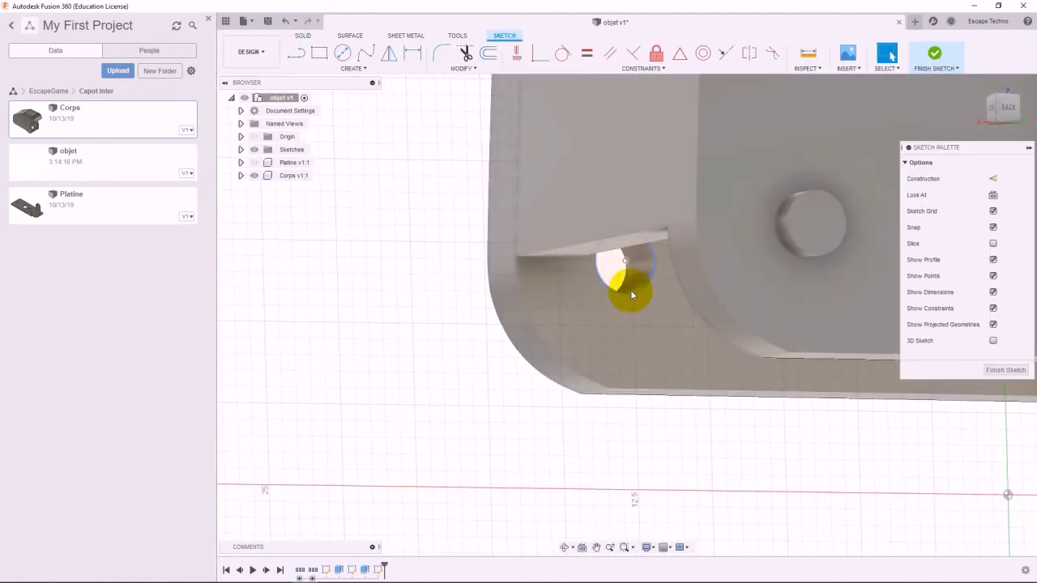
pyautogui.press('Escape')
pyautogui.click(629, 278)
pyautogui.scroll(-3, 606, 323)
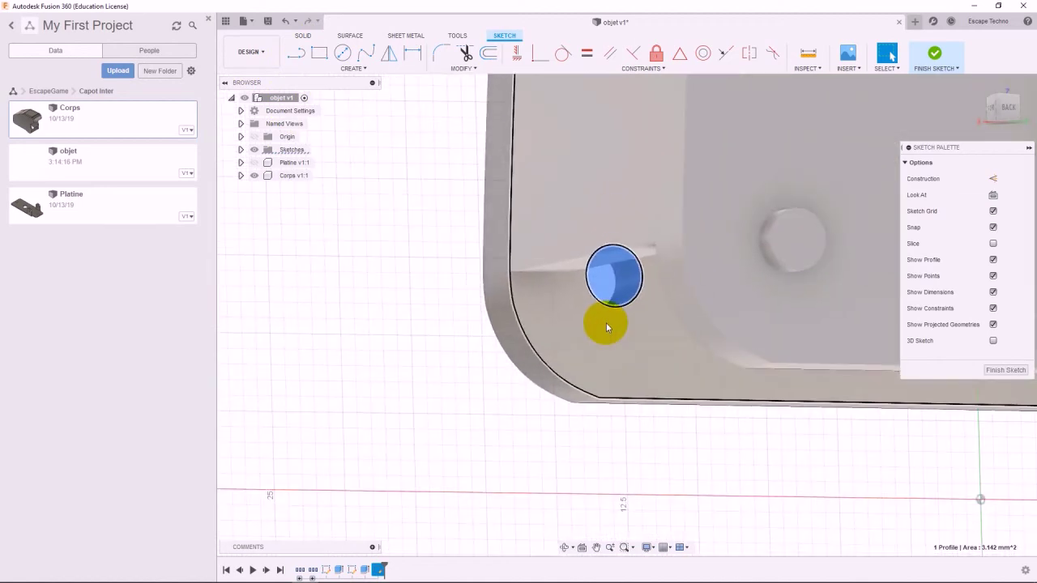
pyautogui.write('e-2')
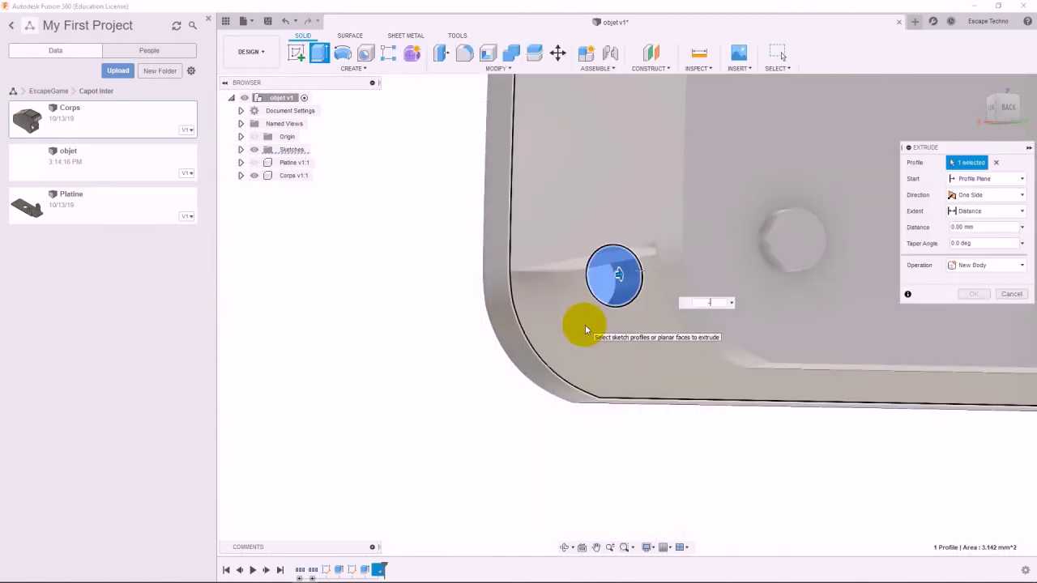
pyautogui.press('Return')
pyautogui.keyDown('shift'); pyautogui.moveTo(585, 325); pyautogui.dragTo(546, 278, button='middle'); pyautogui.keyUp('shift')
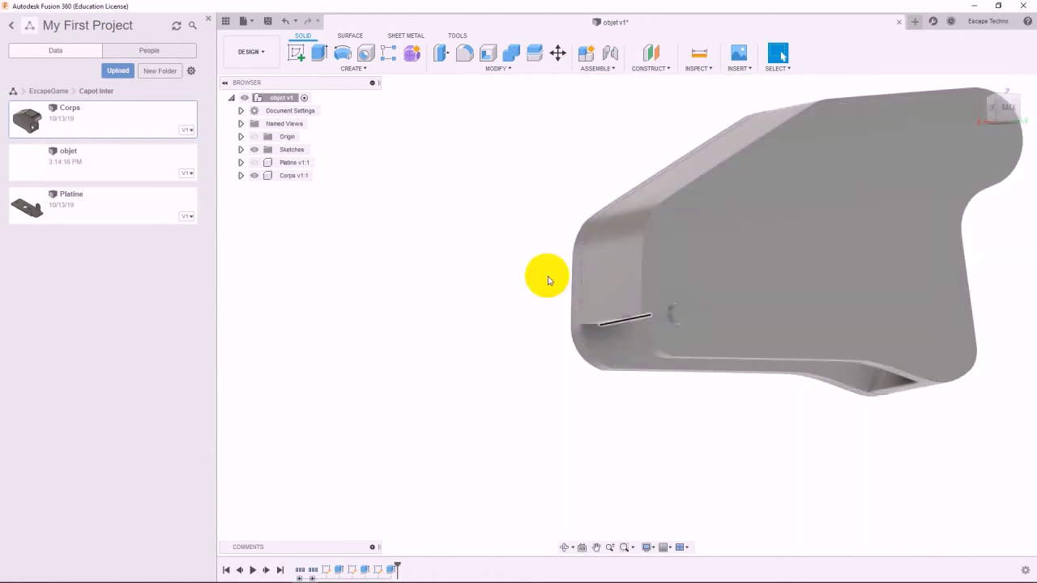
# Show the Platine again and examine how the Corps's pivot pins sit in the lug holes on both sides.
pyautogui.click(255, 163)
pyautogui.scroll(5, 787, 358)
pyautogui.scroll(3, 571, 209)
pyautogui.scroll(5, 635, 277)
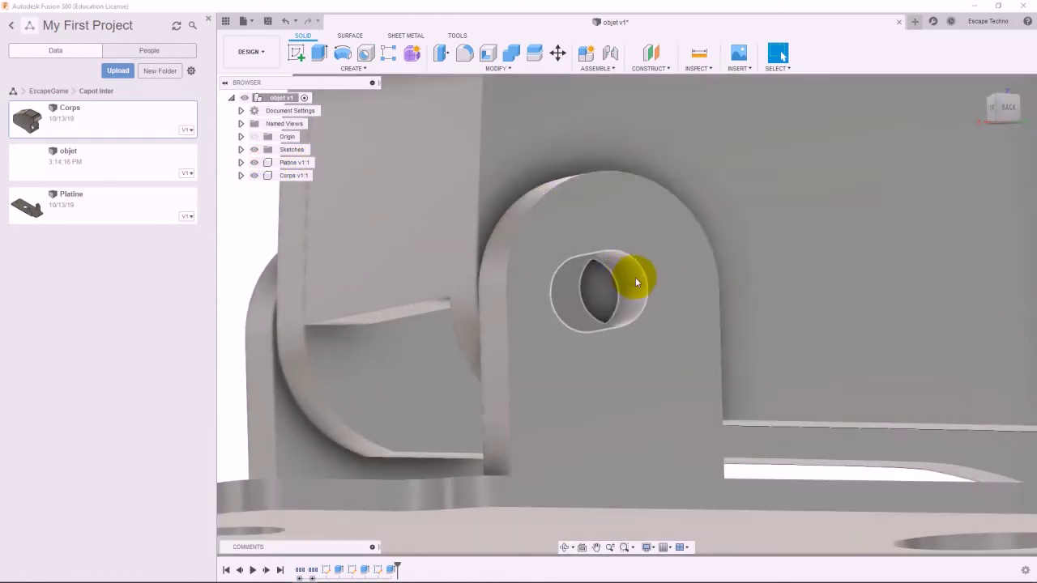
pyautogui.keyDown('shift'); pyautogui.moveTo(637, 278); pyautogui.dragTo(707, 297, button='middle'); pyautogui.keyUp('shift')
pyautogui.scroll(-10, 711, 326)
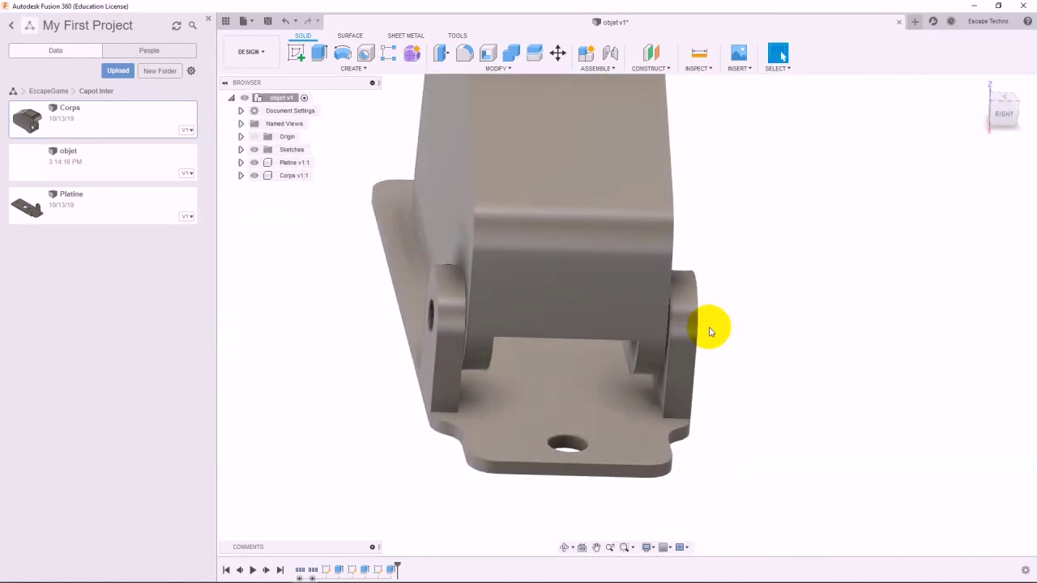
pyautogui.scroll(8, 452, 332)
pyautogui.moveTo(454, 337); pyautogui.dragTo(827, 394, button='middle')
pyautogui.scroll(-3, 490, 364)
pyautogui.scroll(4, 494, 316)
pyautogui.scroll(-2, 494, 316)
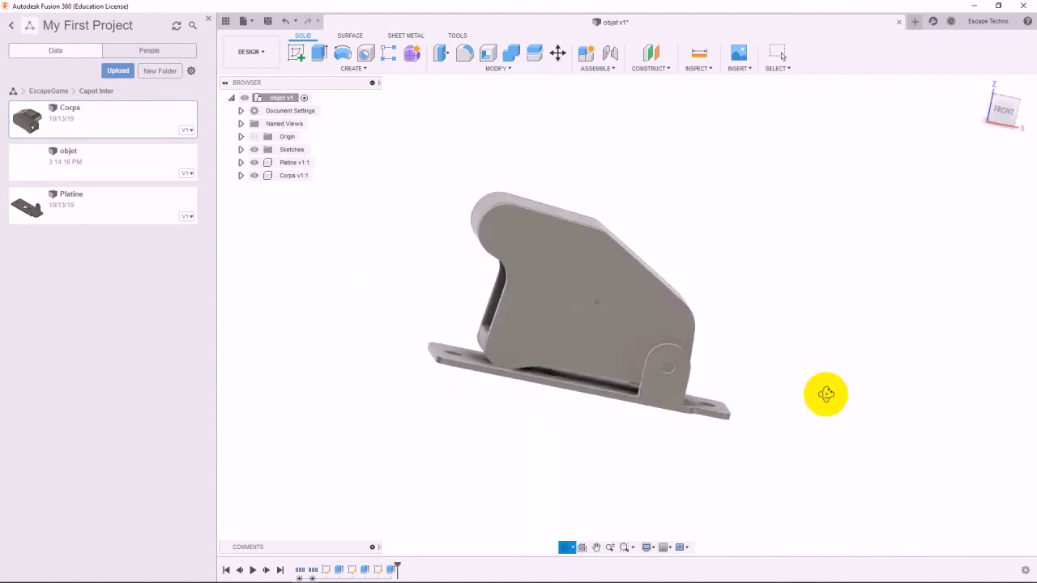
pyautogui.rightClick(292, 164)
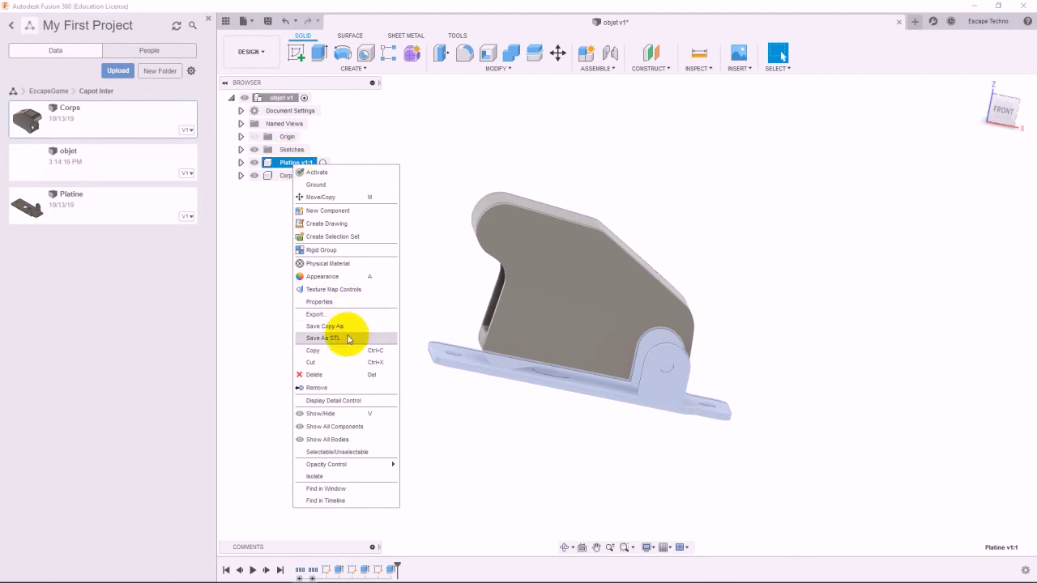
pyautogui.click(301, 167)
pyautogui.rightClick(290, 176)
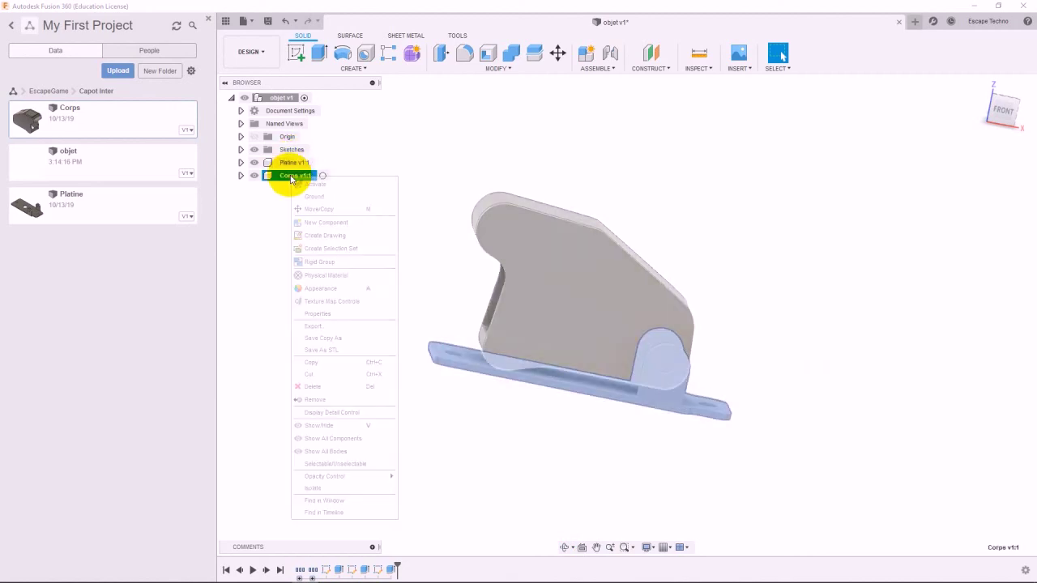
pyautogui.click(404, 157)
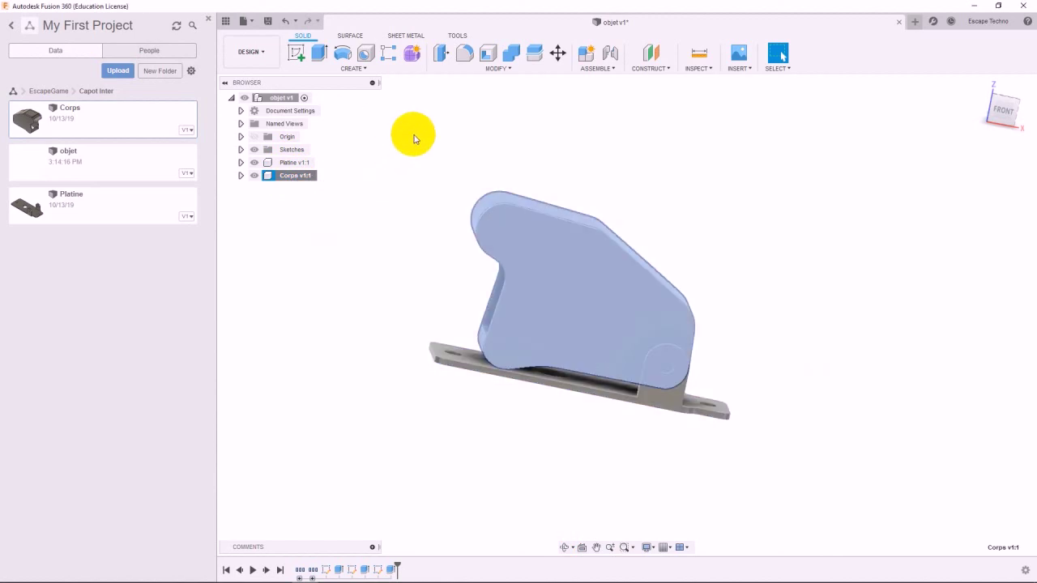